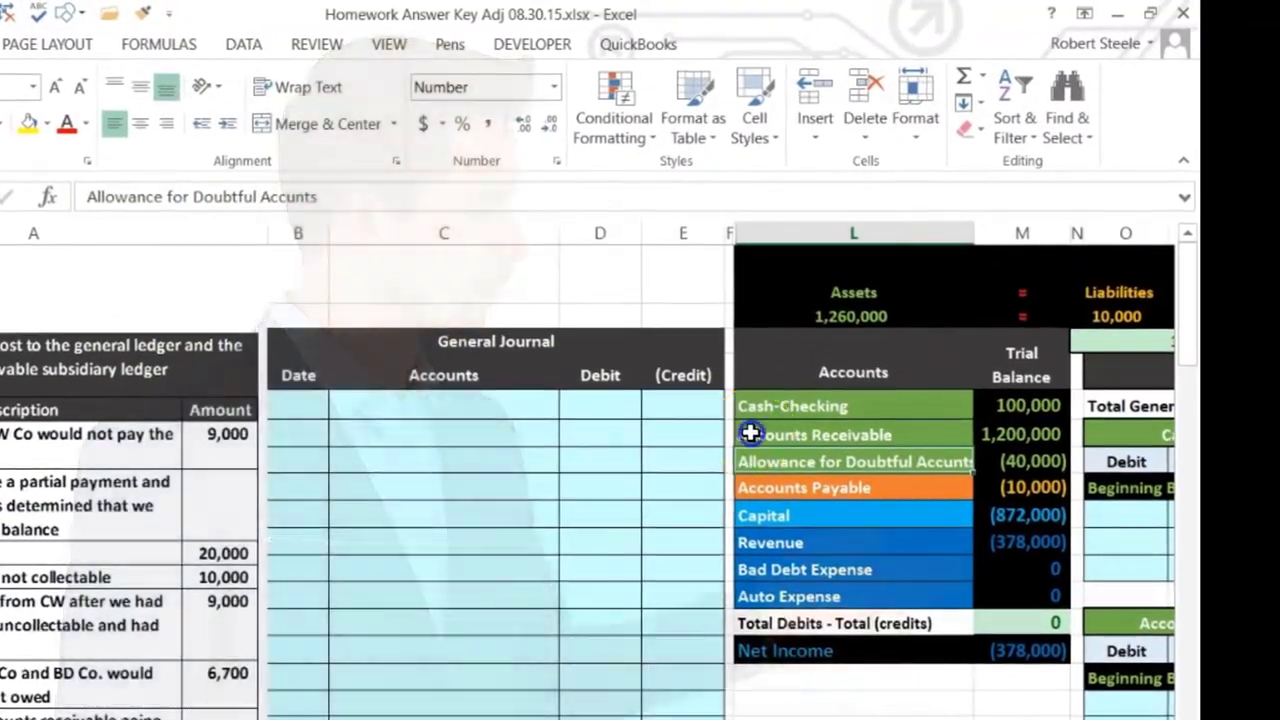
Review the transaction list and the blank General Journal's date, accounts, debit and credit columns on the Allowance Method sheet.
{"action": "left_click", "coordinate": [850, 356]}
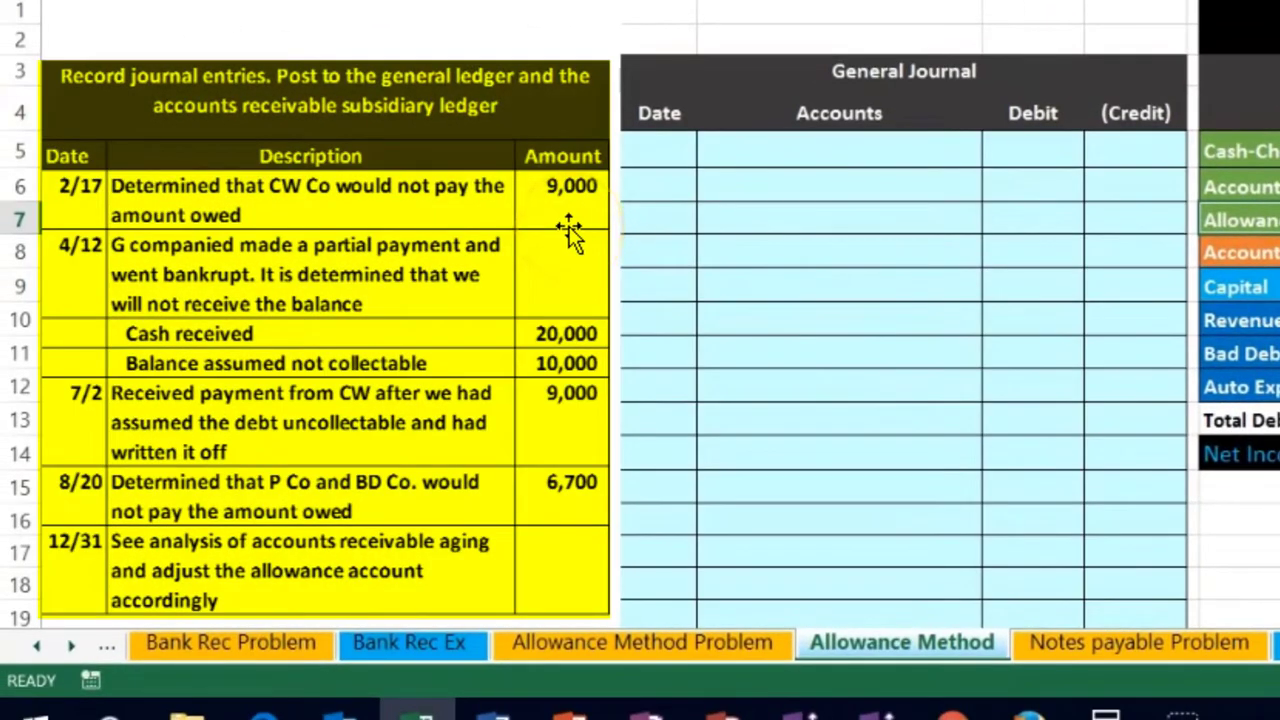
{"action": "left_click_drag", "start_coordinate": [657, 157], "coordinate": [1018, 147]}
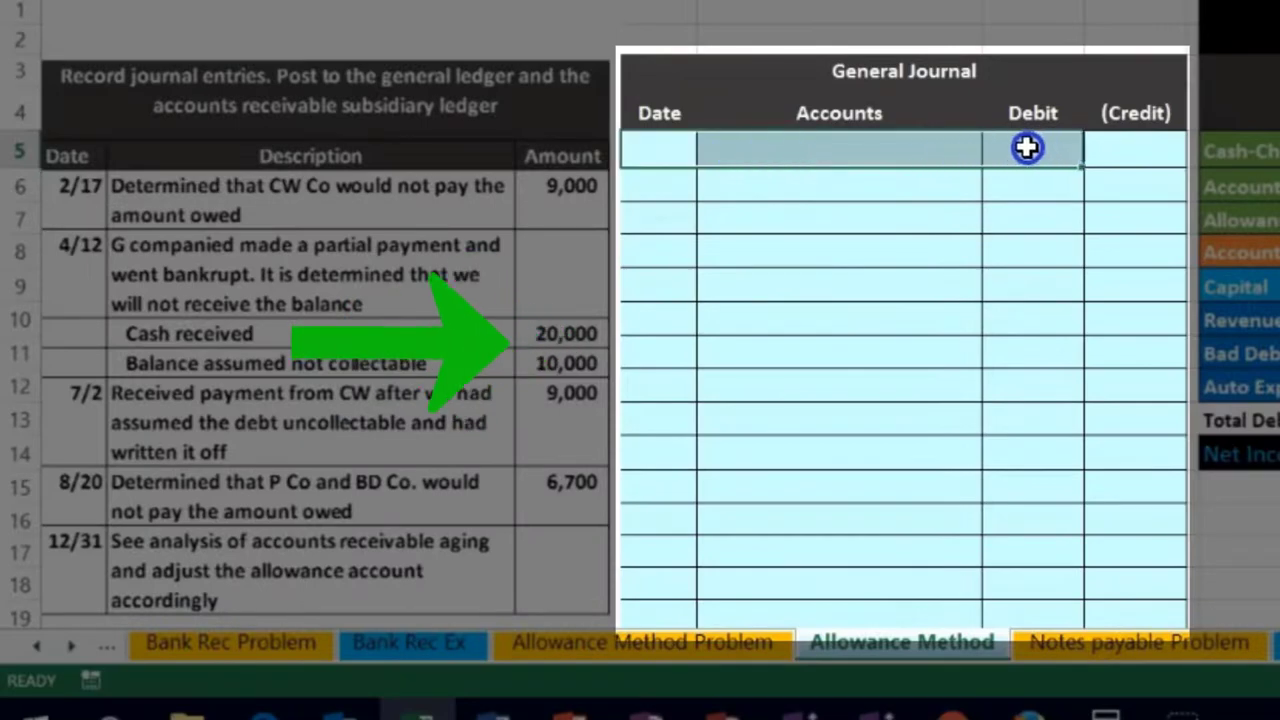
{"action": "left_click_drag", "start_coordinate": [1105, 148], "coordinate": [1112, 191]}
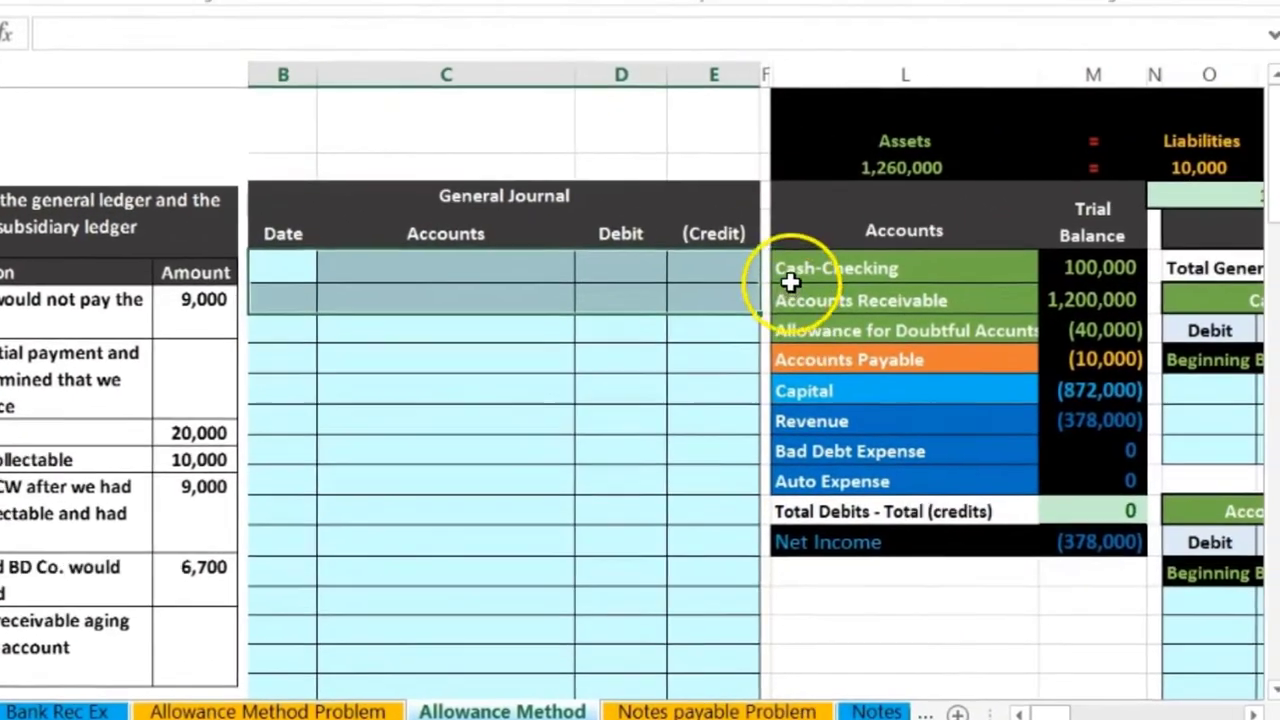
Review the trial balance accounts by type: assets, Accounts Payable, Capital, and the revenue and expense accounts.
{"action": "left_click_drag", "start_coordinate": [791, 277], "coordinate": [766, 337]}
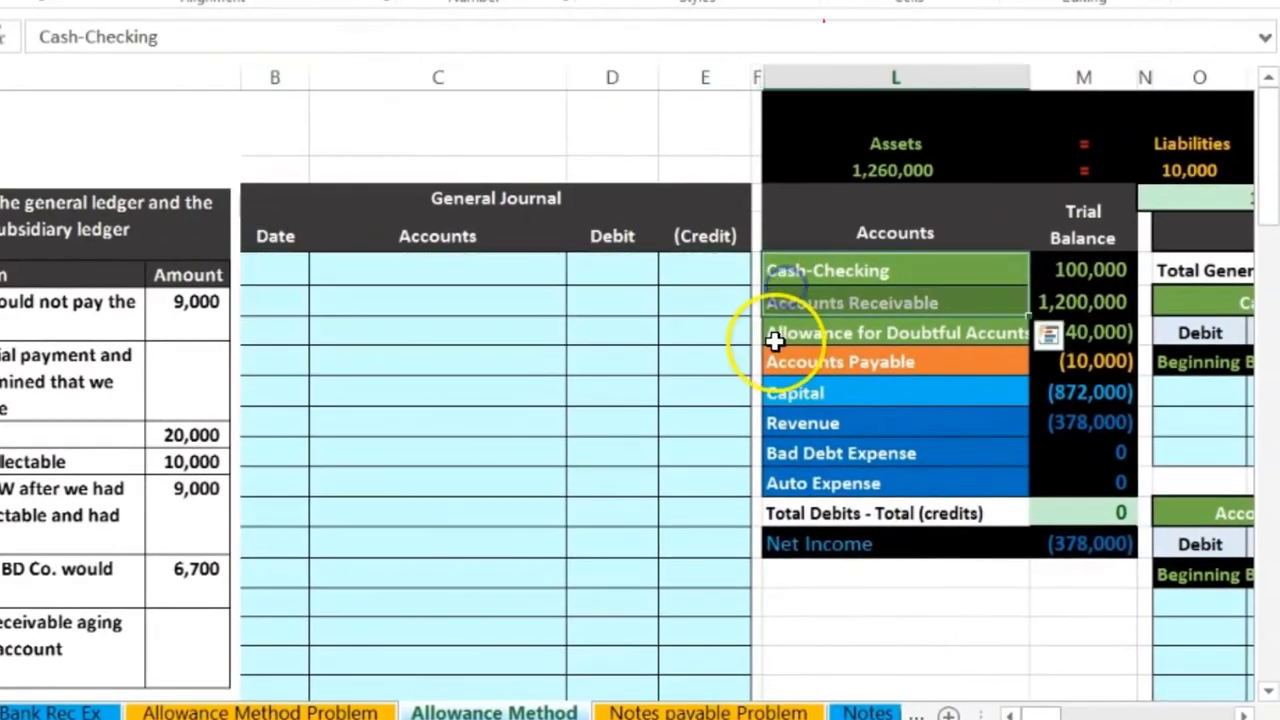
{"action": "left_click", "coordinate": [826, 271]}
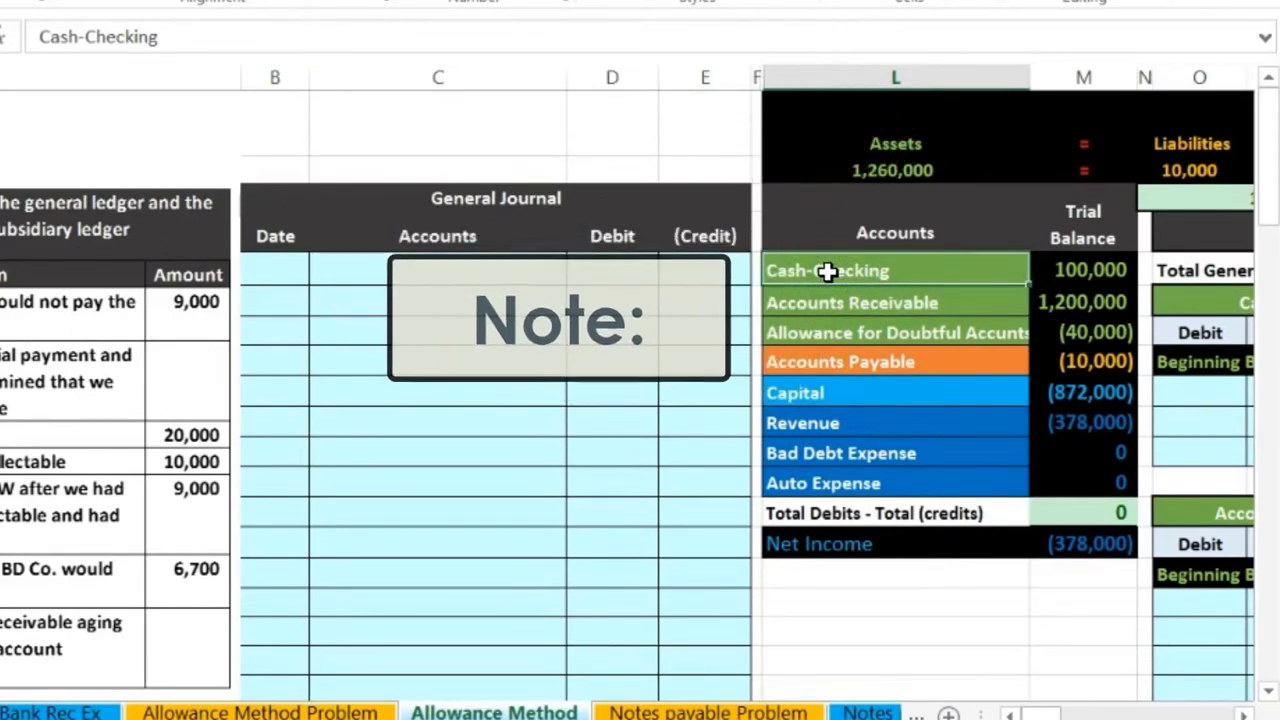
{"action": "left_click_drag", "start_coordinate": [979, 271], "coordinate": [1078, 329]}
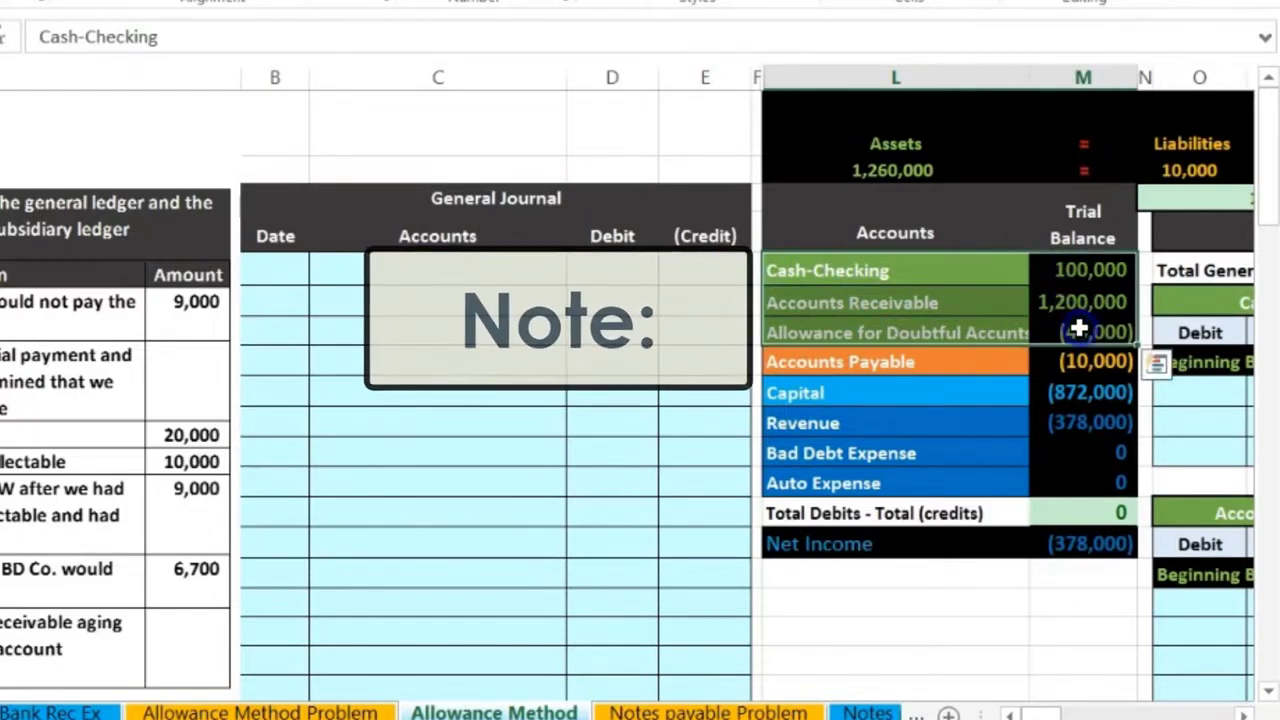
{"action": "left_click_drag", "start_coordinate": [946, 361], "coordinate": [1077, 368]}
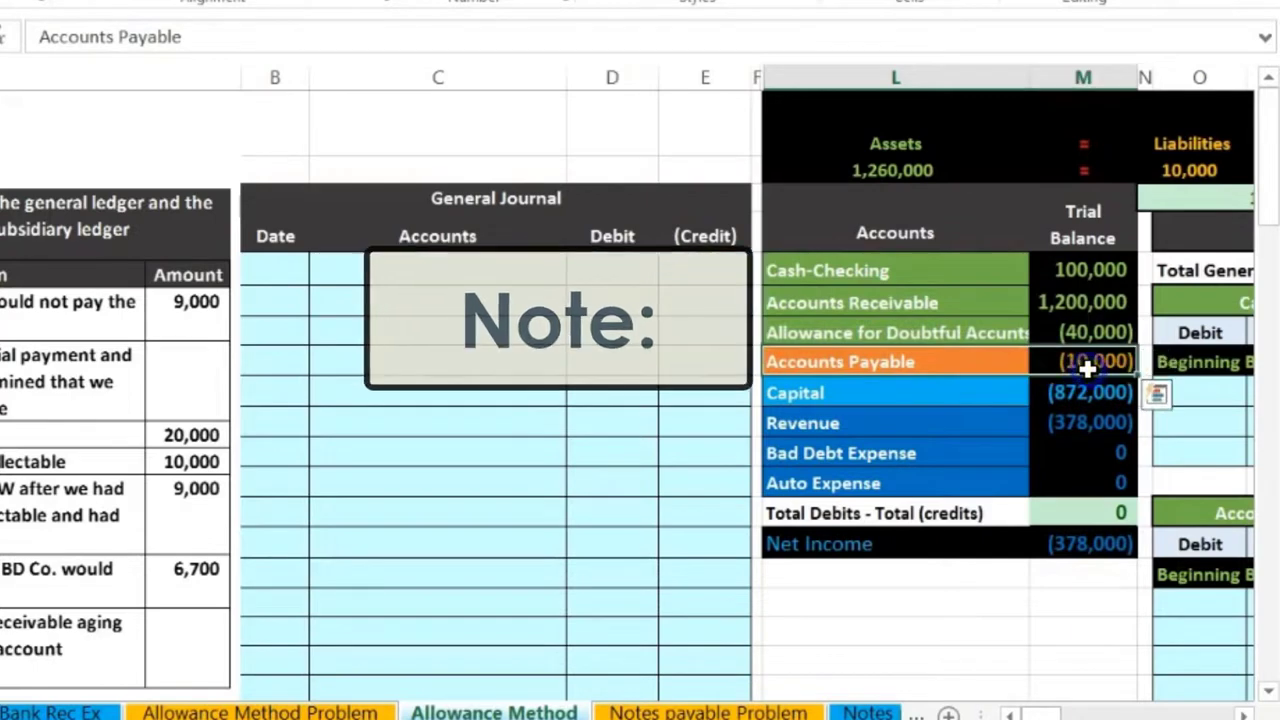
{"action": "left_click_drag", "start_coordinate": [901, 404], "coordinate": [1080, 401]}
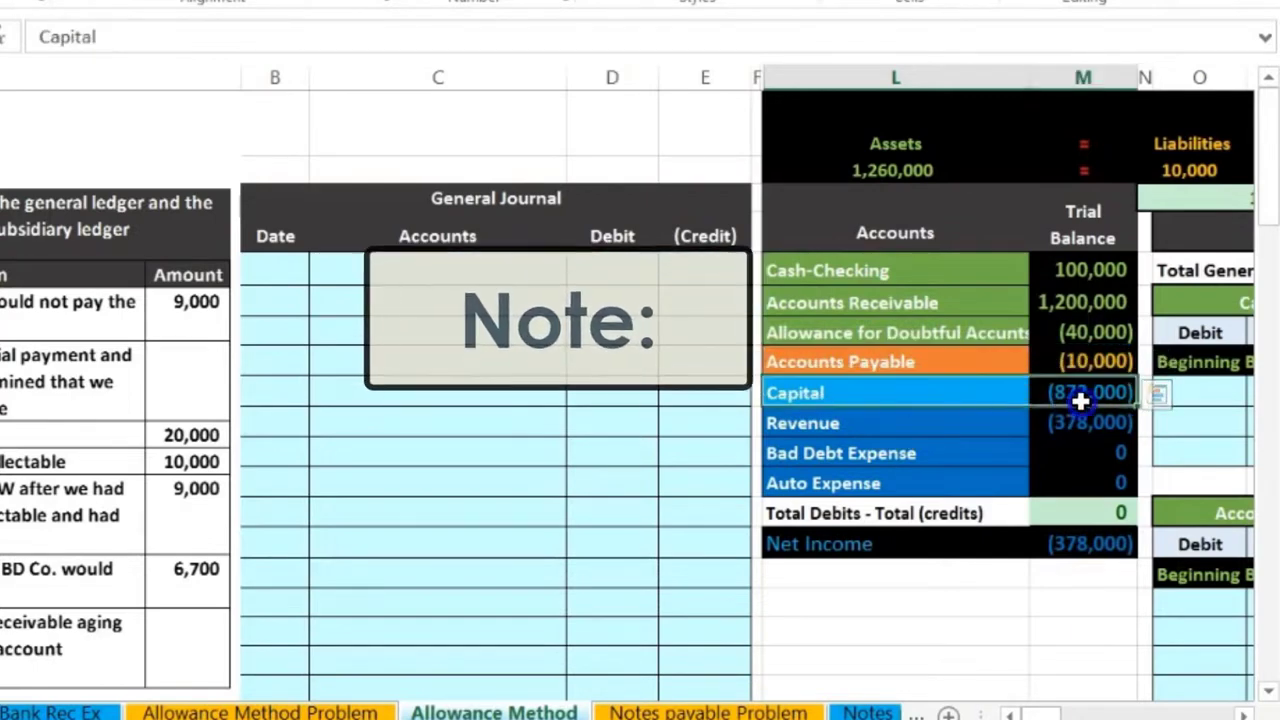
{"action": "left_click_drag", "start_coordinate": [929, 422], "coordinate": [1062, 478]}
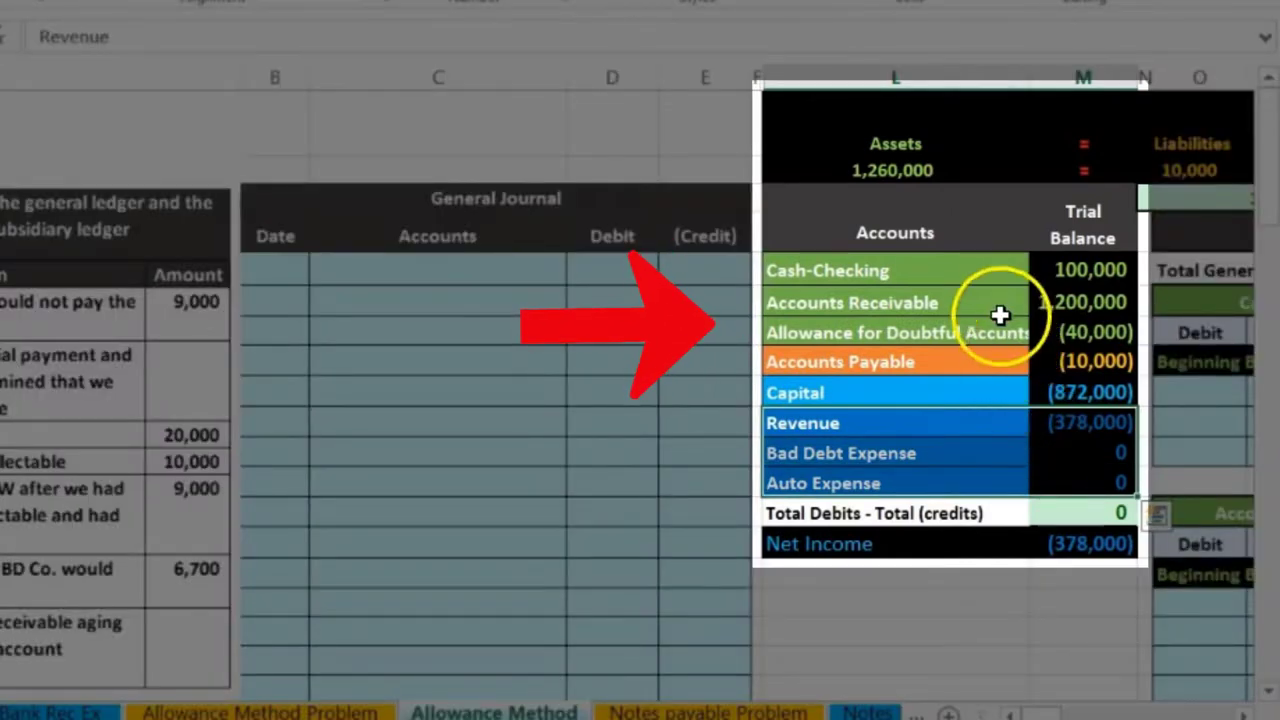
{"action": "left_click", "coordinate": [985, 271]}
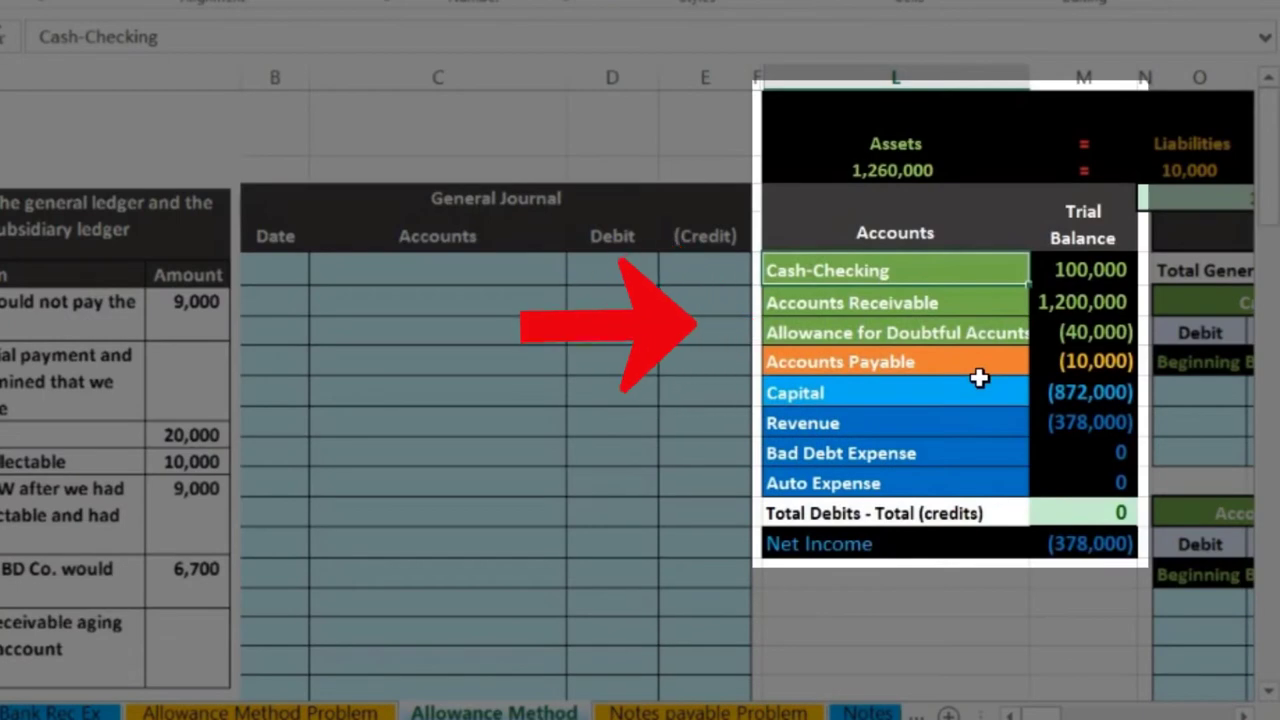
Inspect the accounting equation formulas for Assets, Liabilities and Owner's Equity above the trial balance.
{"action": "key", "text": "Right"}
{"action": "key", "text": "Right"}
{"action": "key", "text": "Right"}
{"action": "key", "text": "Right"}
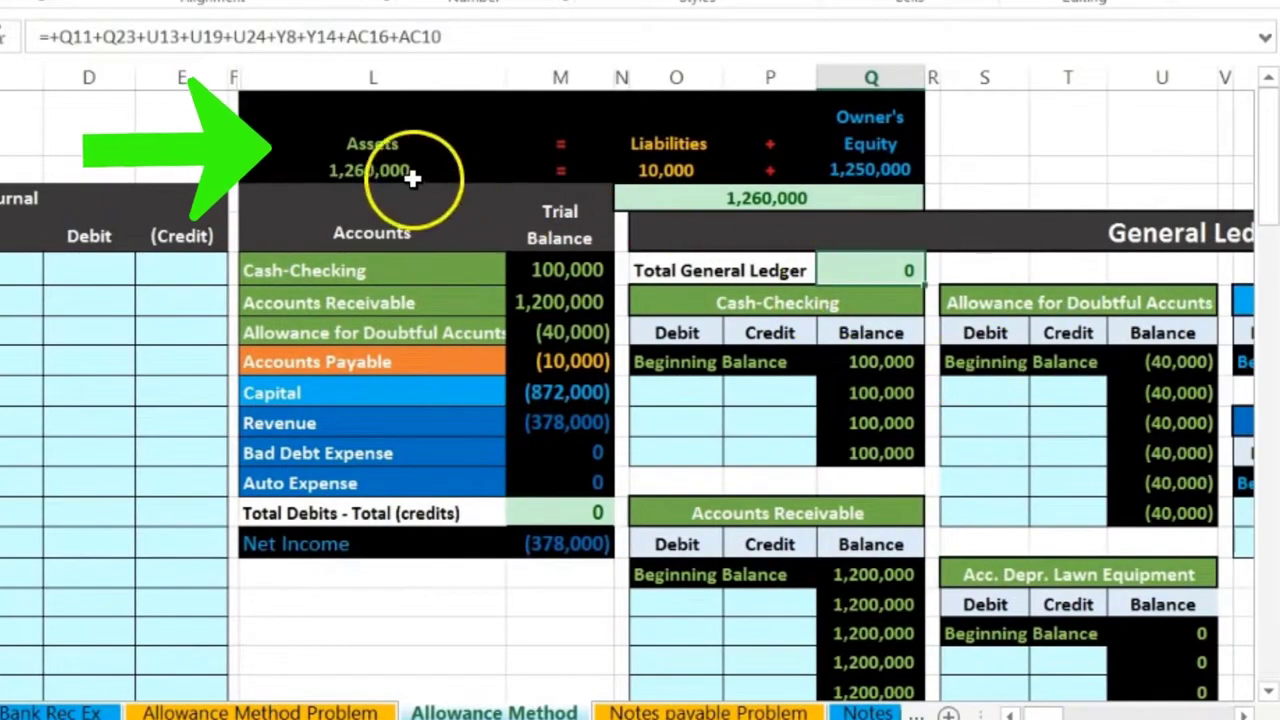
{"action": "double_click", "coordinate": [383, 171]}
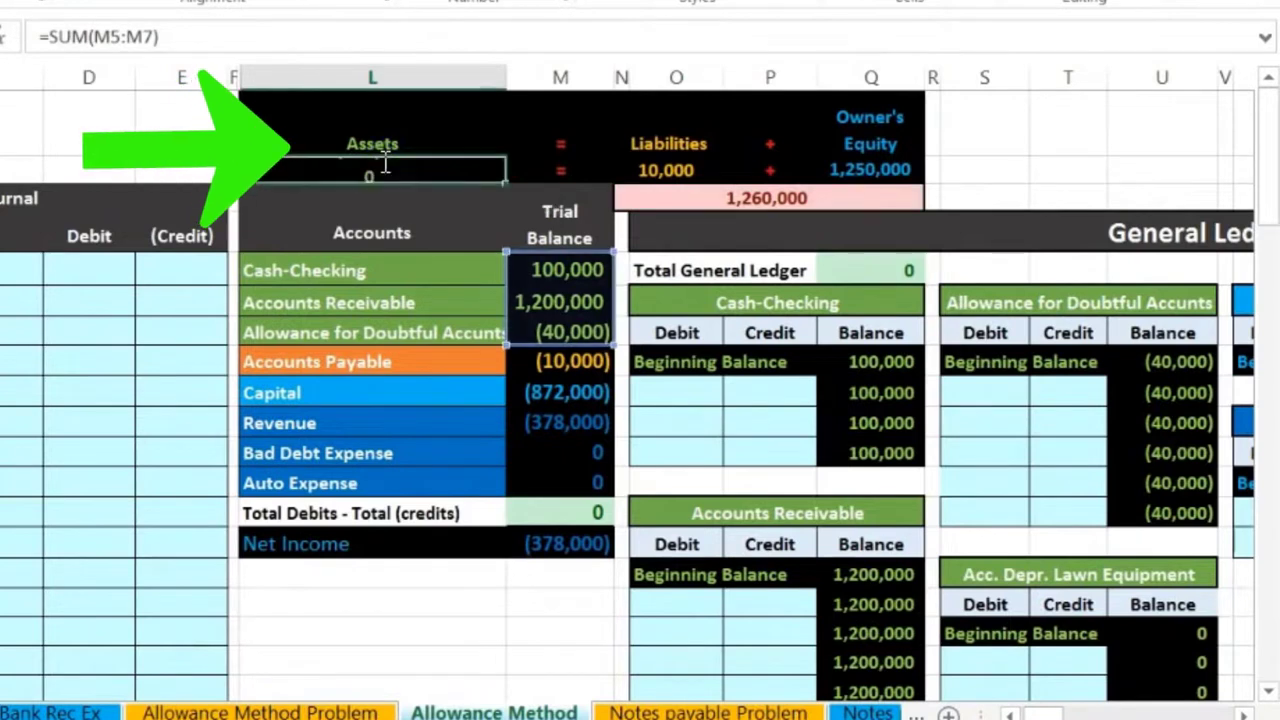
{"action": "left_click", "coordinate": [645, 166]}
{"action": "double_click", "coordinate": [665, 170]}
{"action": "key", "text": "Tab"}
{"action": "key", "text": "Tab"}
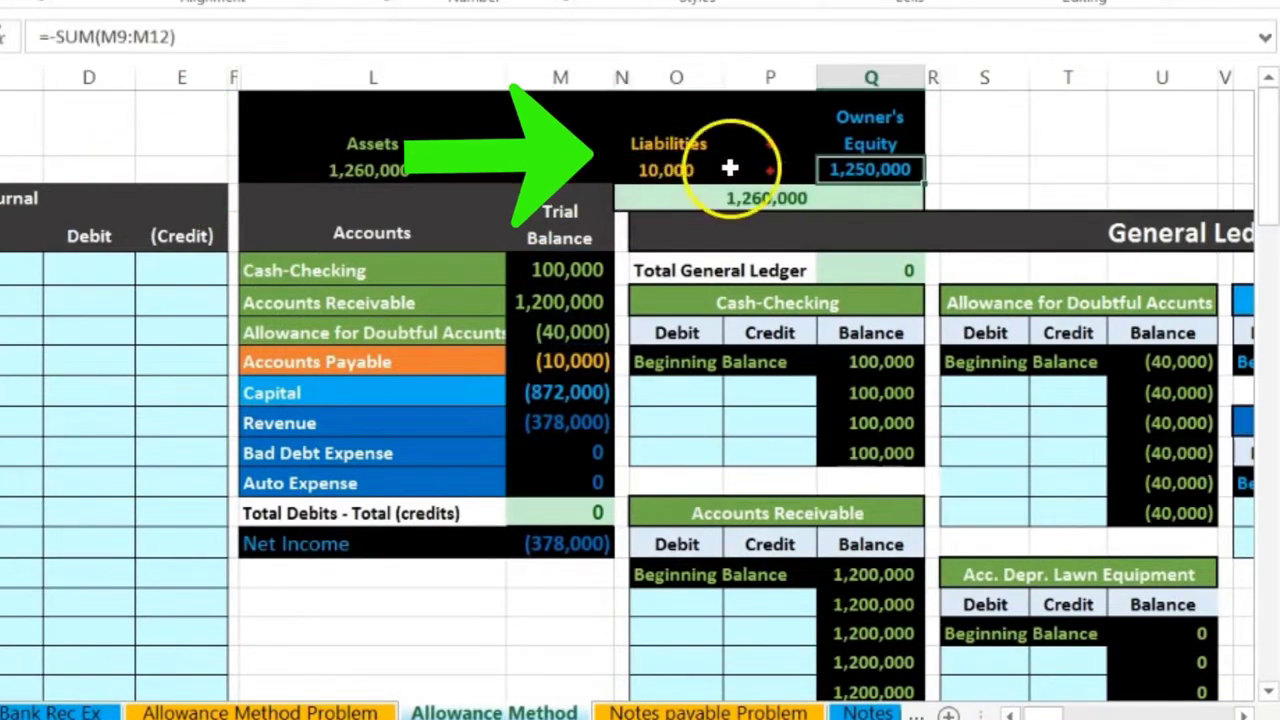
{"action": "double_click", "coordinate": [868, 171]}
{"action": "key", "text": "Return"}
Examine the Total Debits - Total (credits) formula against the trial balance amounts it adds up.
{"action": "mouse_move", "coordinate": [400, 498]}
{"action": "left_mouse_down"}
{"action": "mouse_move", "coordinate": [345, 506]}
{"action": "mouse_move", "coordinate": [665, 515]}
{"action": "left_mouse_up"}
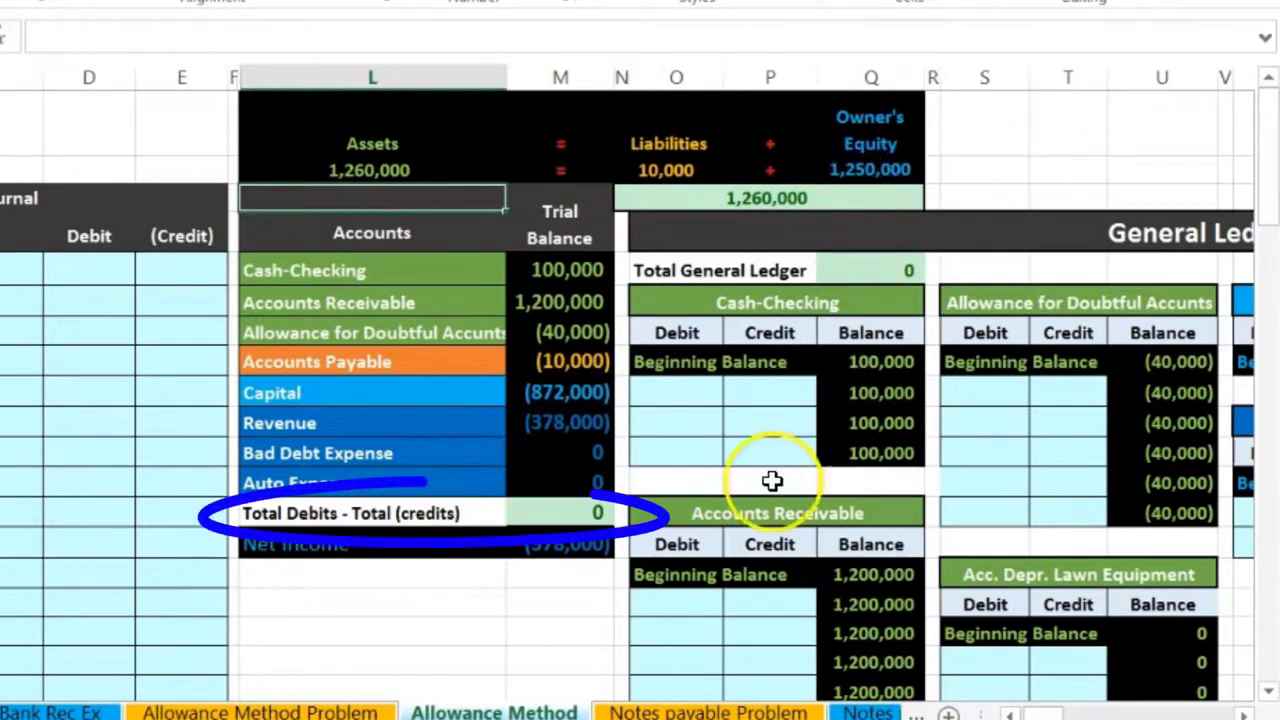
{"action": "left_click", "coordinate": [598, 513]}
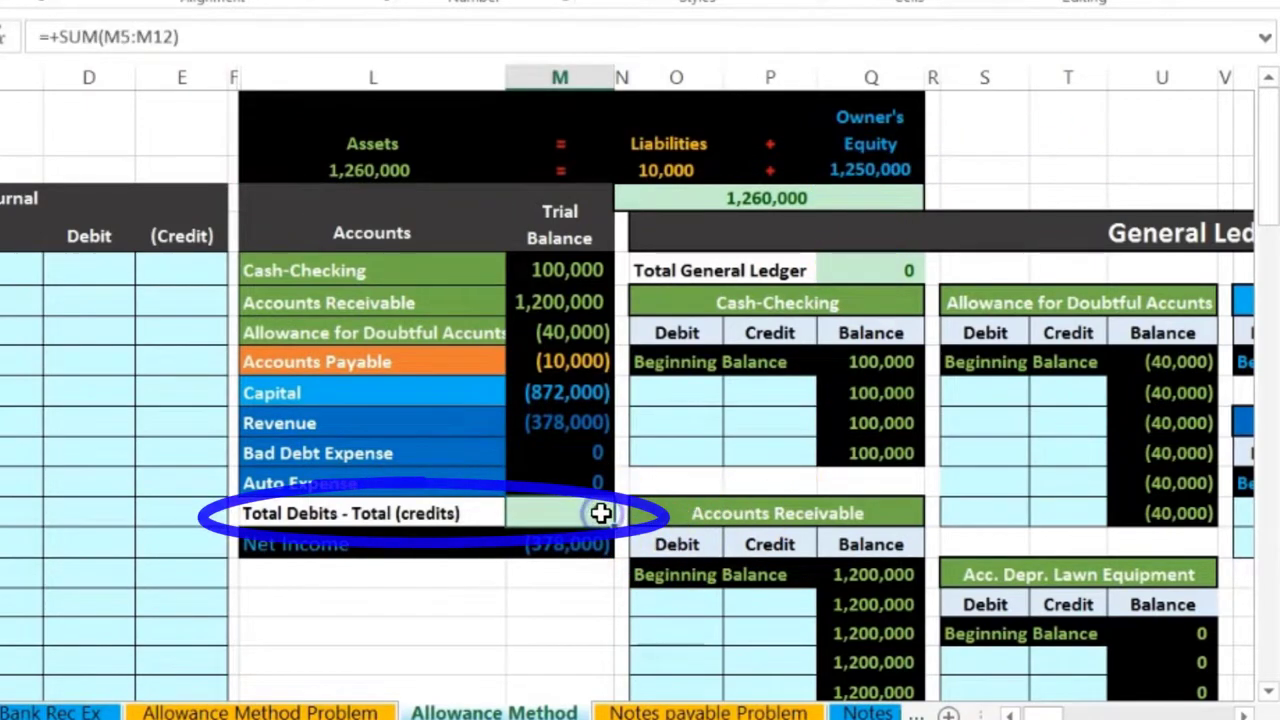
{"action": "left_click", "coordinate": [571, 263]}
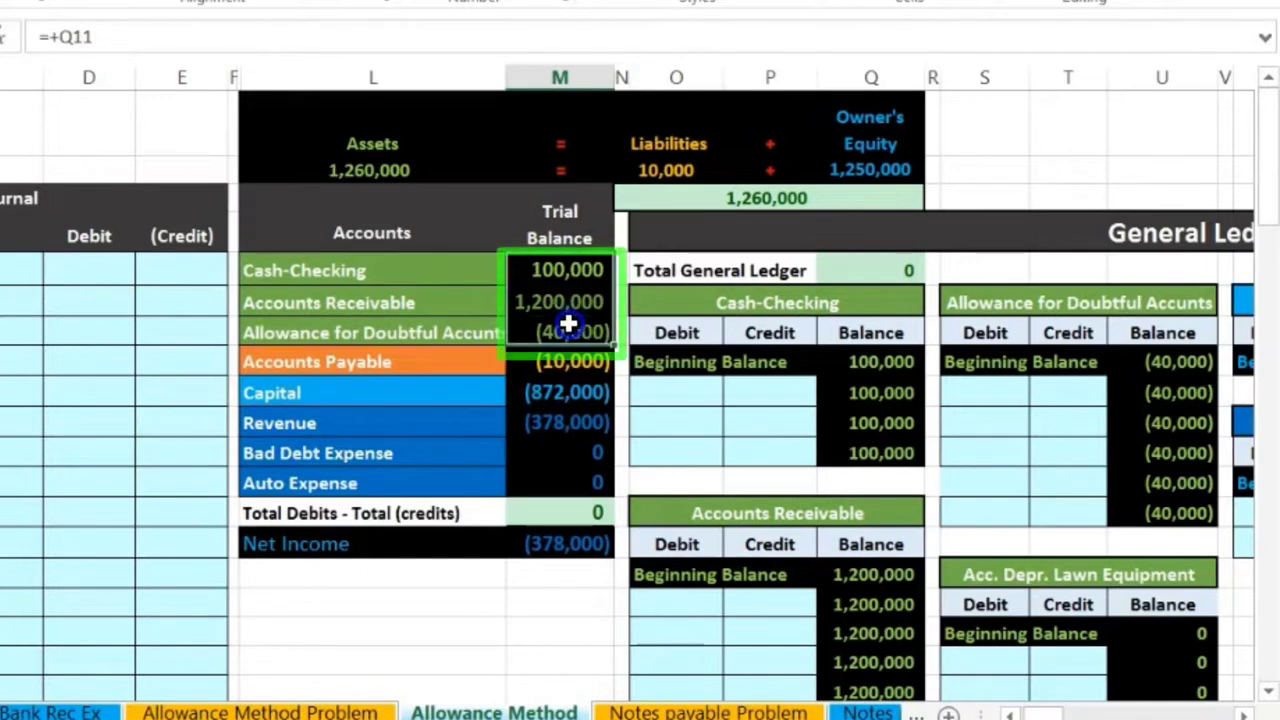
{"action": "left_click_drag", "start_coordinate": [568, 347], "coordinate": [568, 485]}
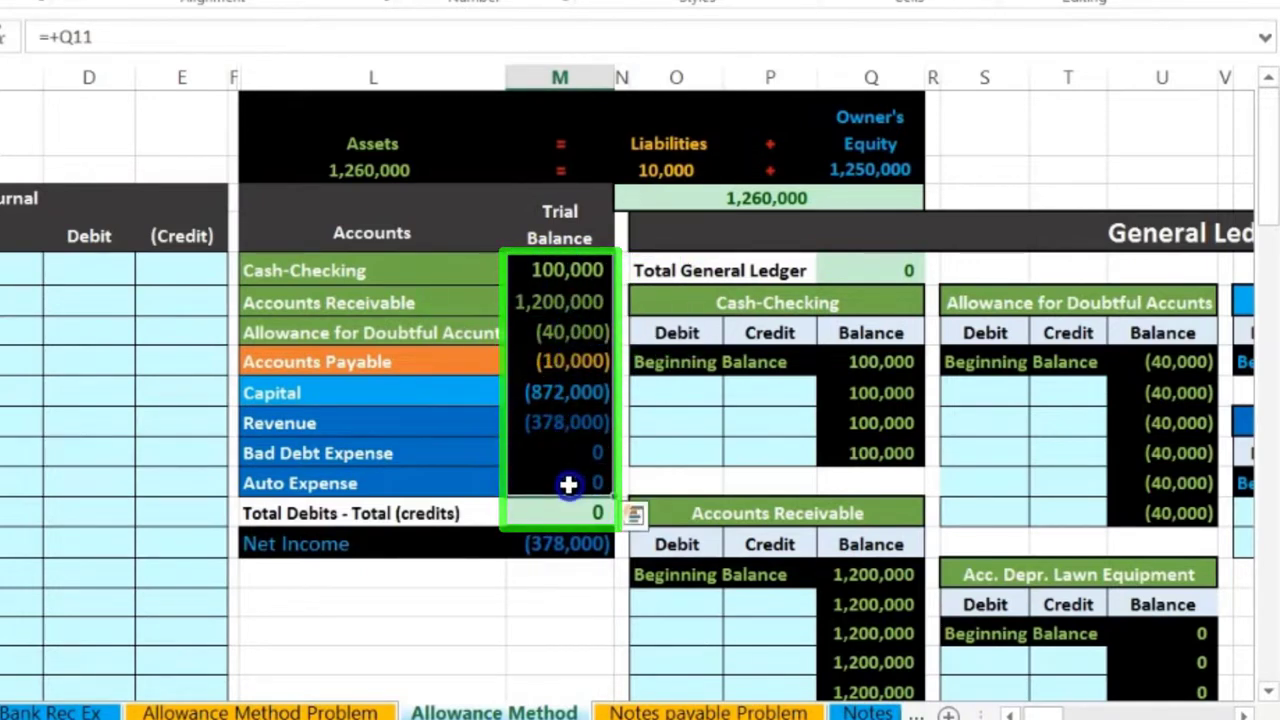
{"action": "left_click", "coordinate": [578, 513]}
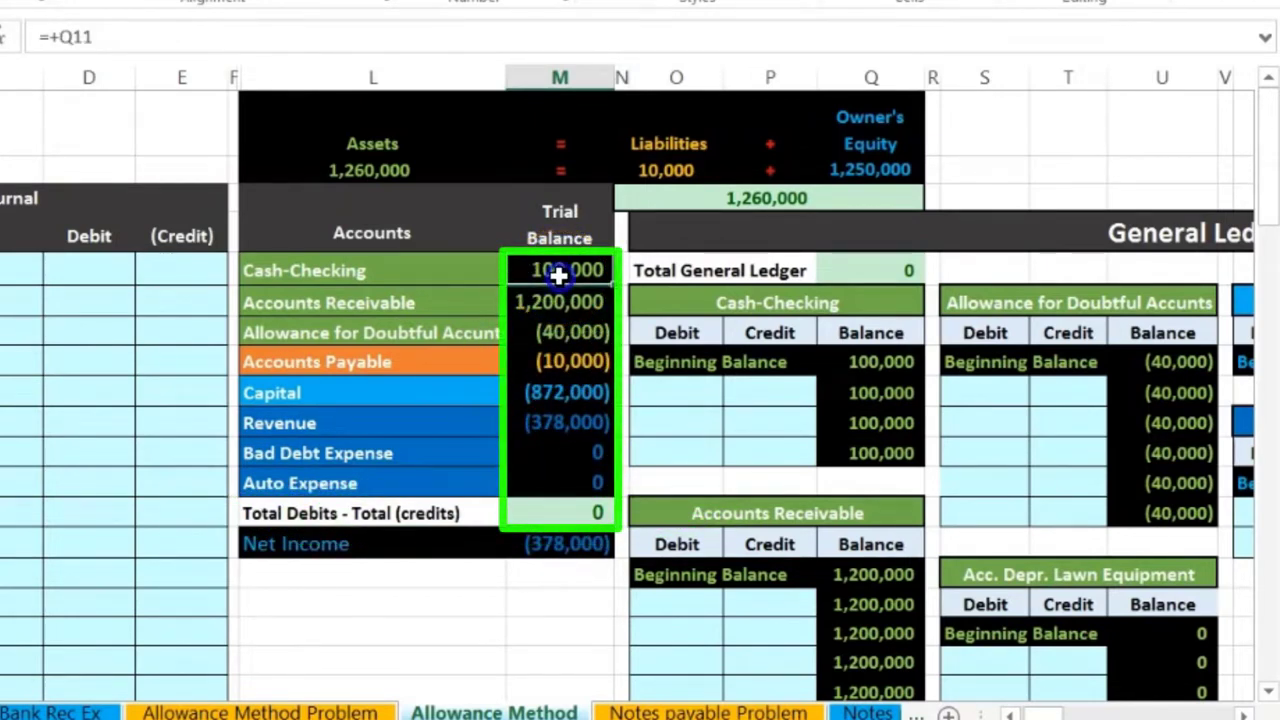
{"action": "left_click", "coordinate": [560, 513]}
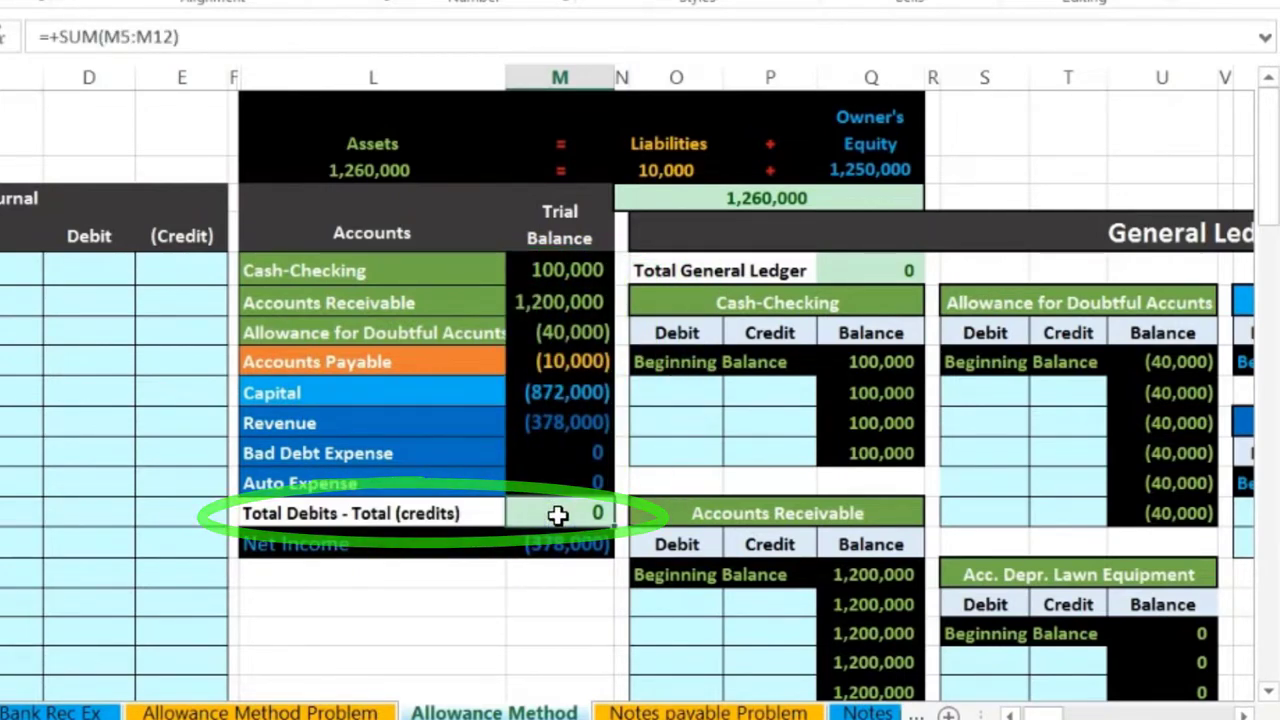
Inspect the Net Income formula below the trial balance.
{"action": "left_click", "coordinate": [540, 543]}
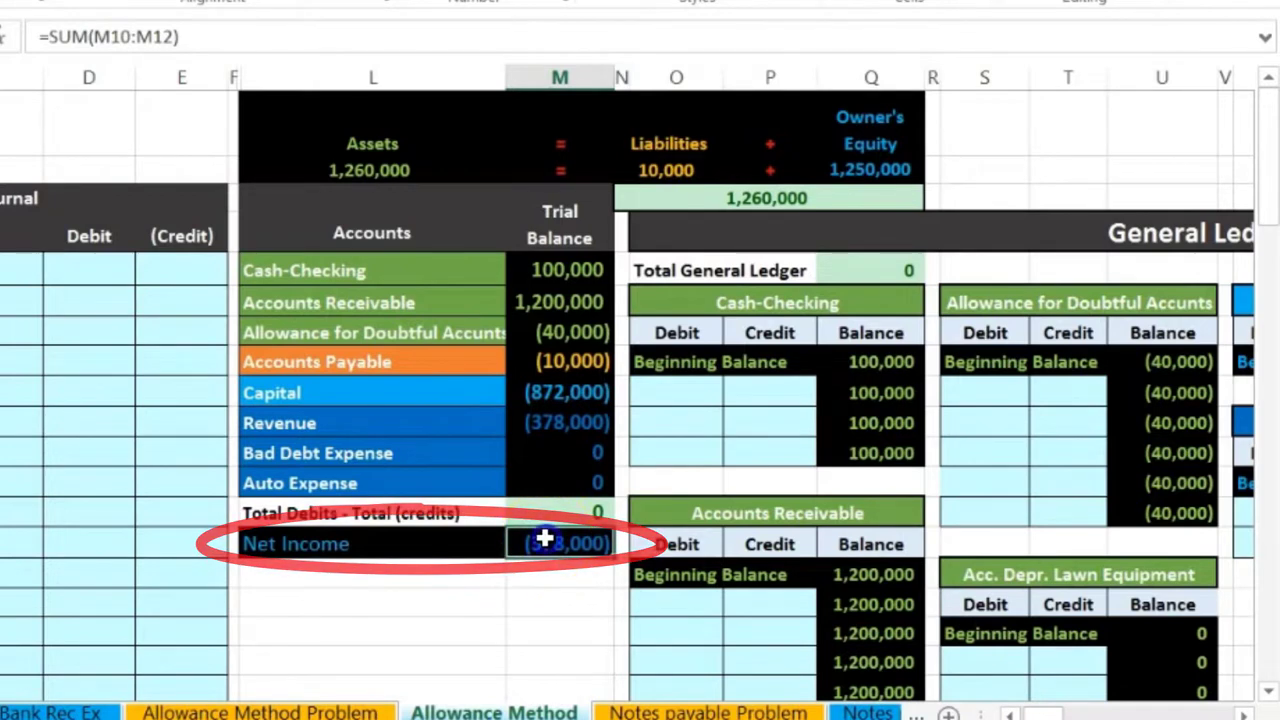
{"action": "double_click", "coordinate": [545, 540]}
{"action": "key", "text": "Return"}
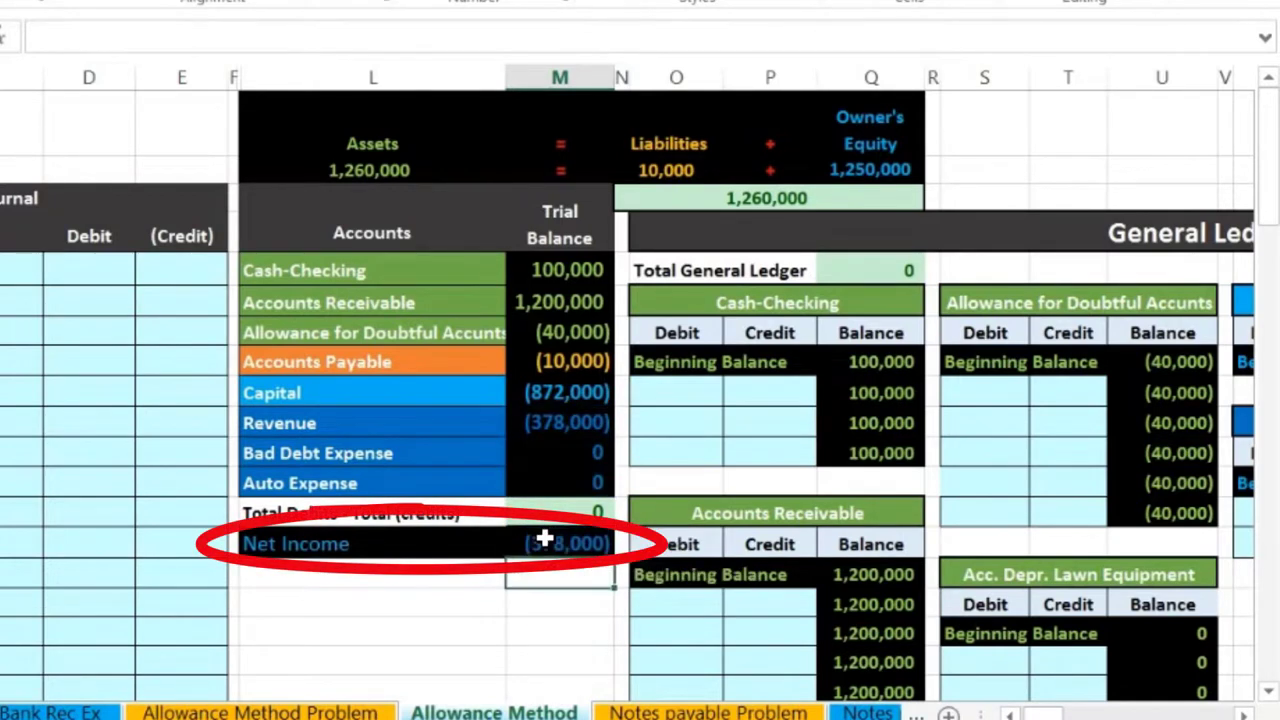
Look through the General Ledger accounts, including Cash-Checking, Accounts Payable, Capital and Revenue.
{"action": "left_click", "coordinate": [753, 232]}
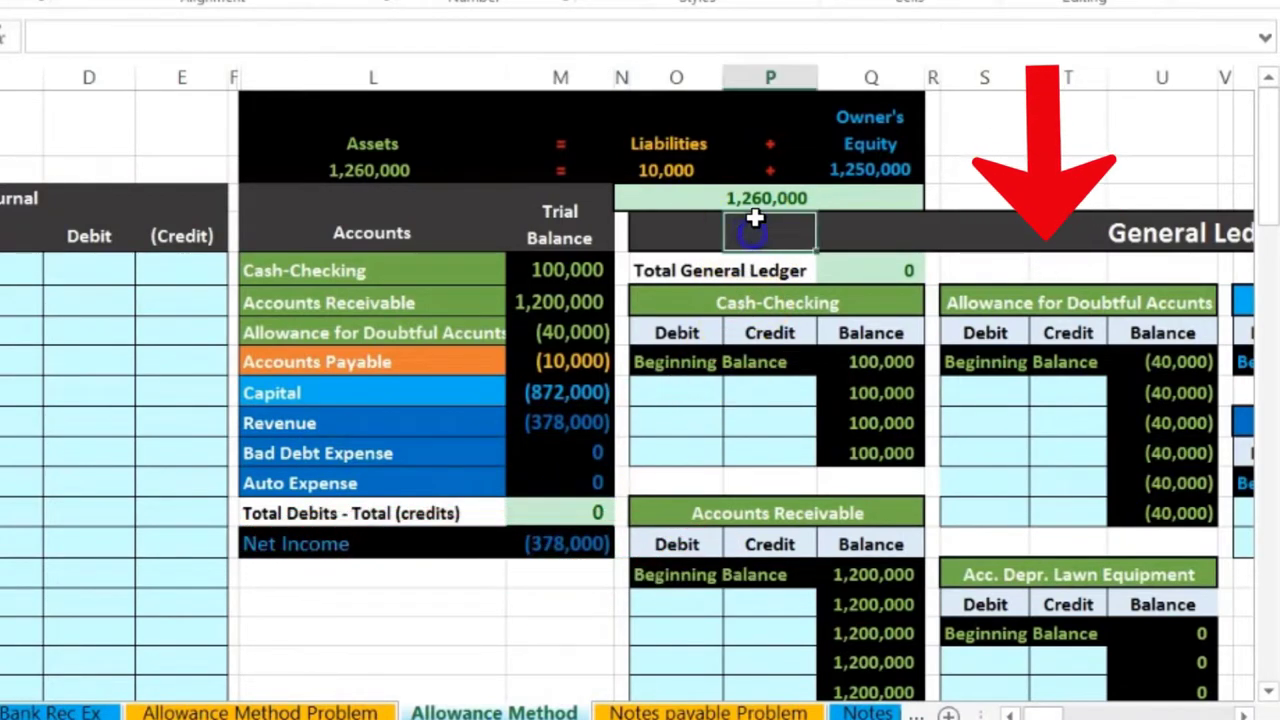
{"action": "key", "text": "Right"}
{"action": "key", "text": "Right"}
{"action": "key", "text": "Right"}
{"action": "key", "text": "Right"}
{"action": "key", "text": "Right"}
{"action": "key", "text": "Right"}
{"action": "key", "text": "Right"}
{"action": "key", "text": "Right"}
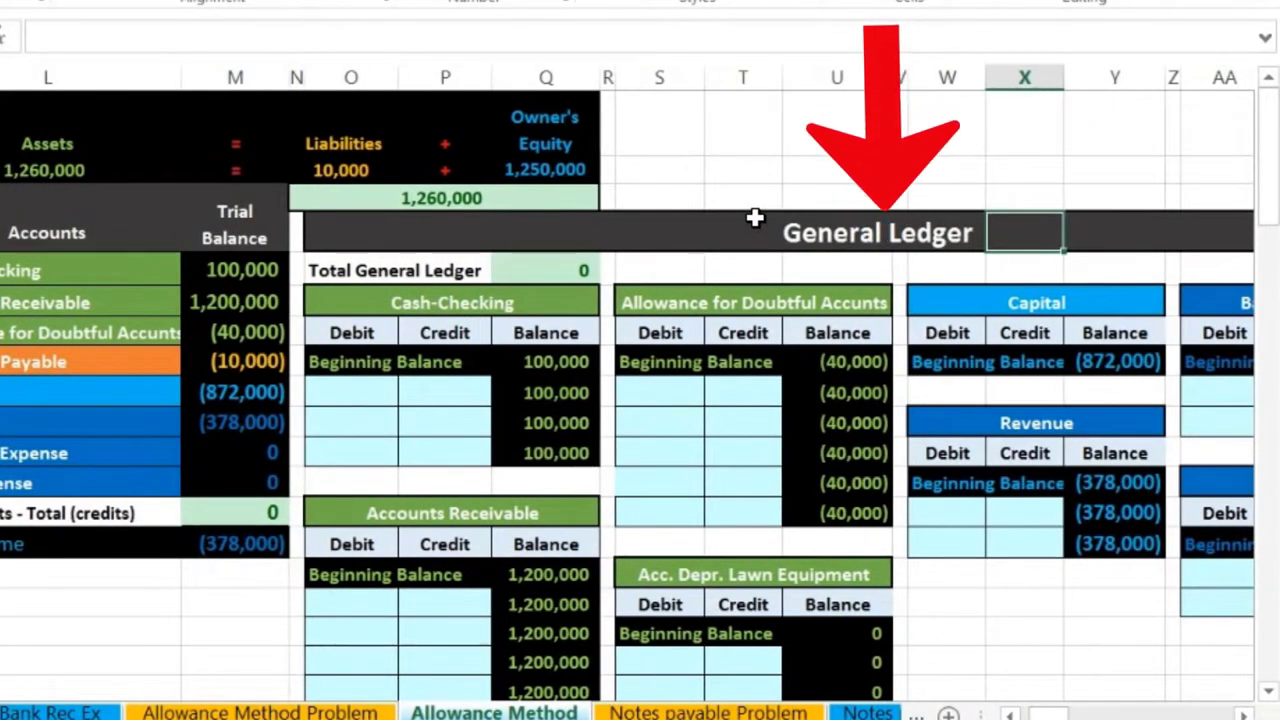
{"action": "left_click", "coordinate": [380, 304]}
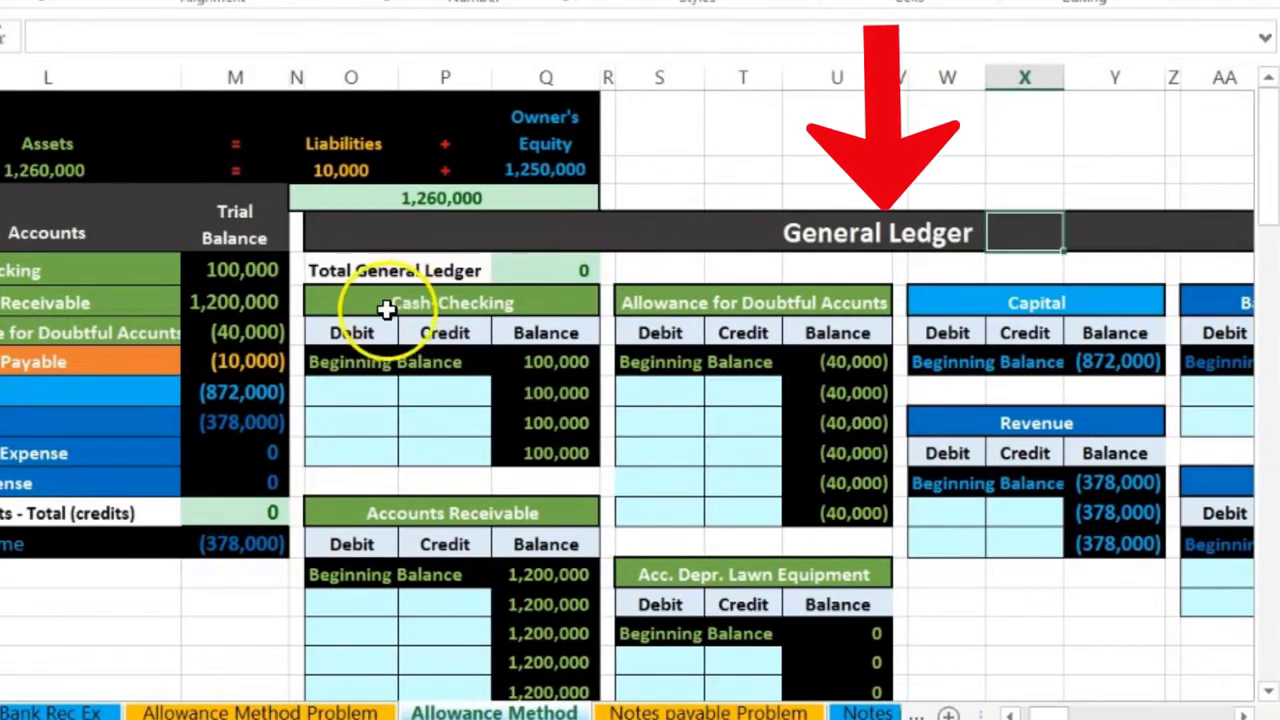
{"action": "scroll", "coordinate": [726, 600], "scroll_direction": "down", "scroll_amount": 2}
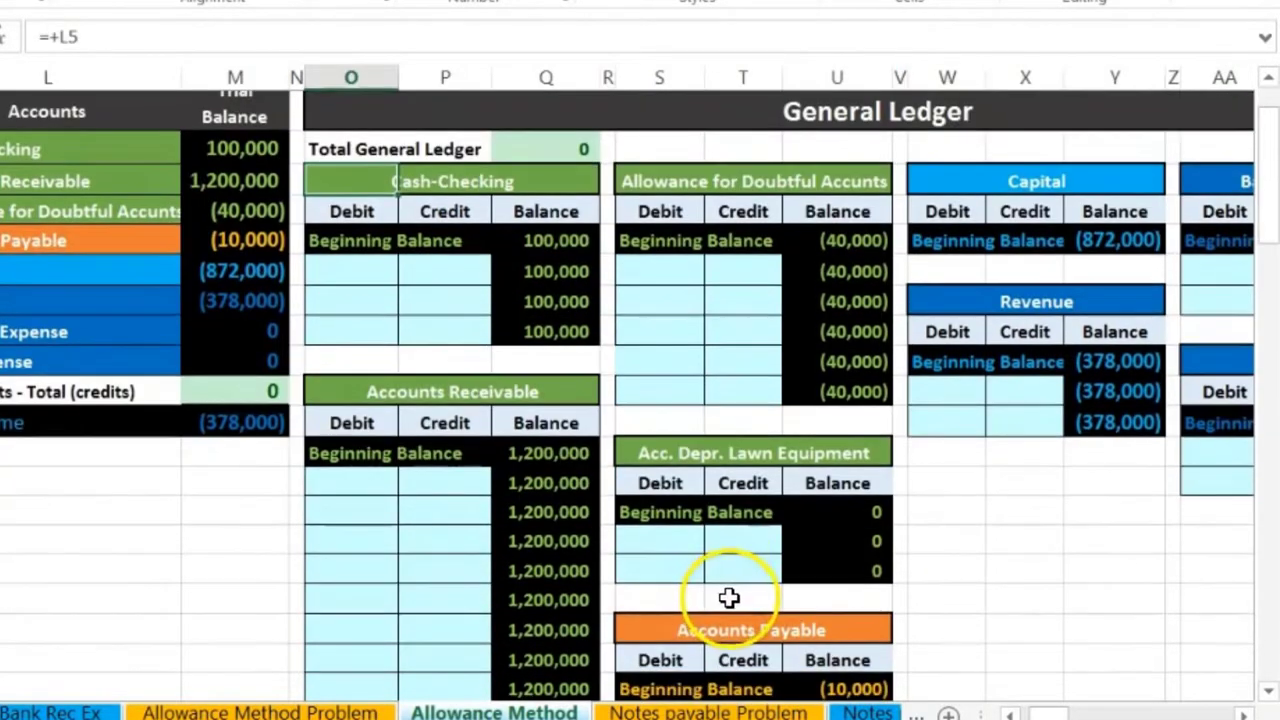
{"action": "left_click", "coordinate": [686, 622]}
{"action": "scroll", "coordinate": [1007, 590], "scroll_direction": "up", "scroll_amount": 2}
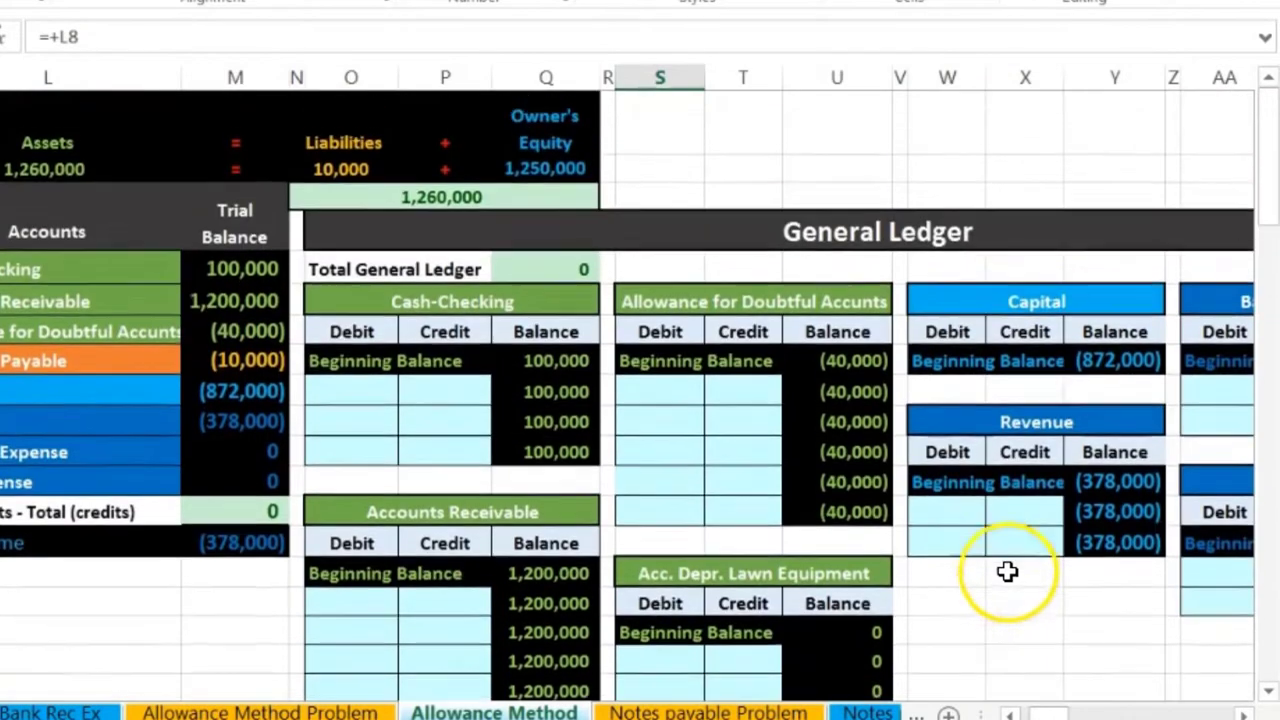
{"action": "left_click", "coordinate": [962, 302]}
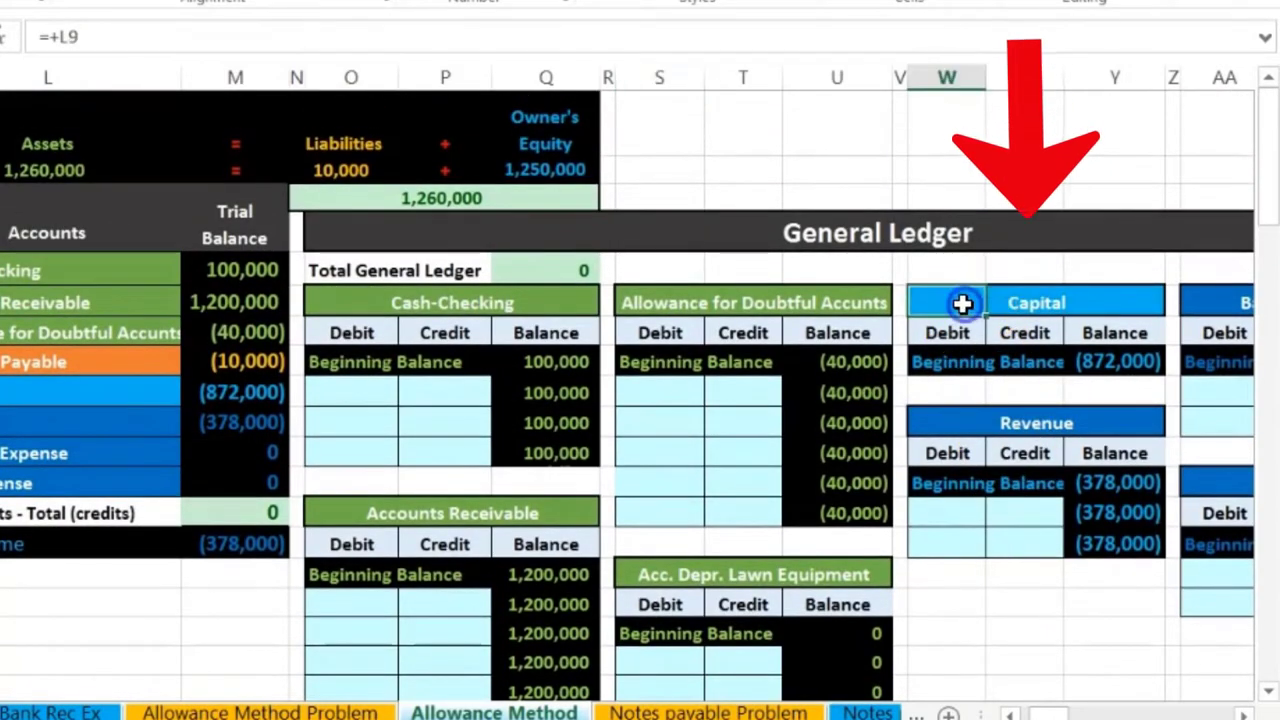
{"action": "left_click", "coordinate": [972, 424]}
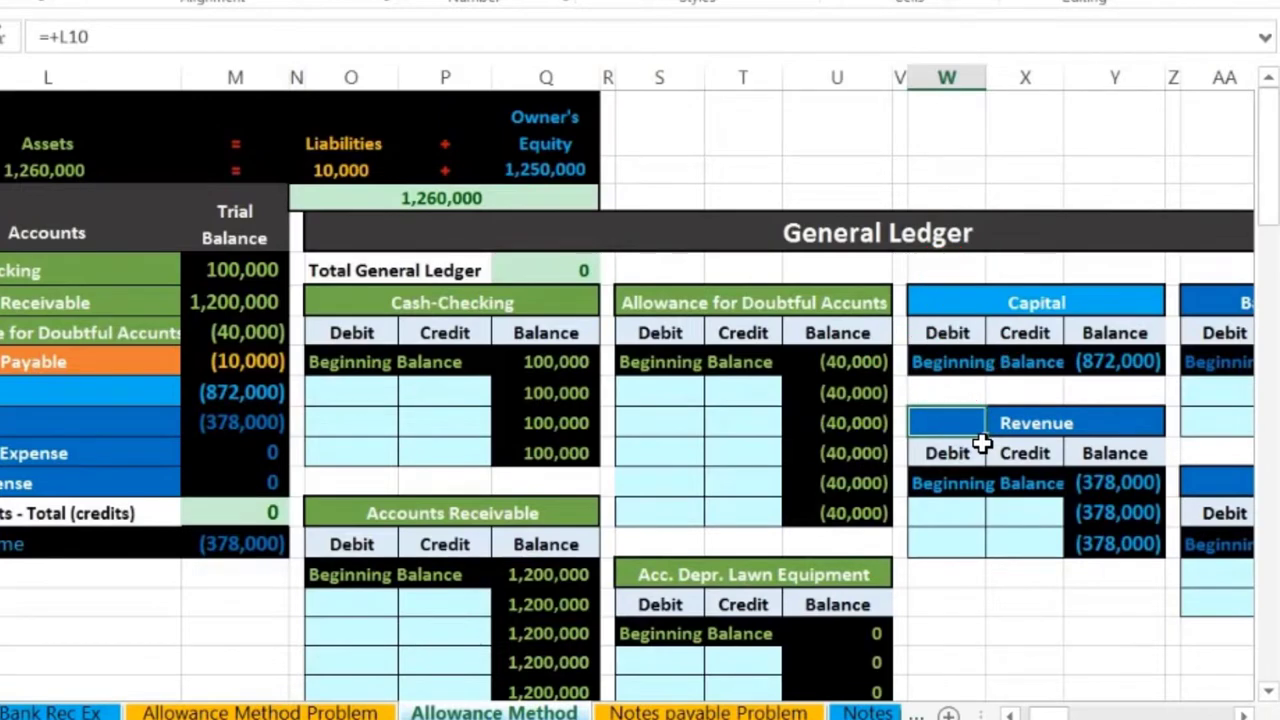
Look through the customer accounts in the Accounts Receivable Subsidiary Ledger, including G Co, CW Co and Kt Co.
{"action": "scroll", "coordinate": [983, 443], "scroll_direction": "down", "scroll_amount": 6}
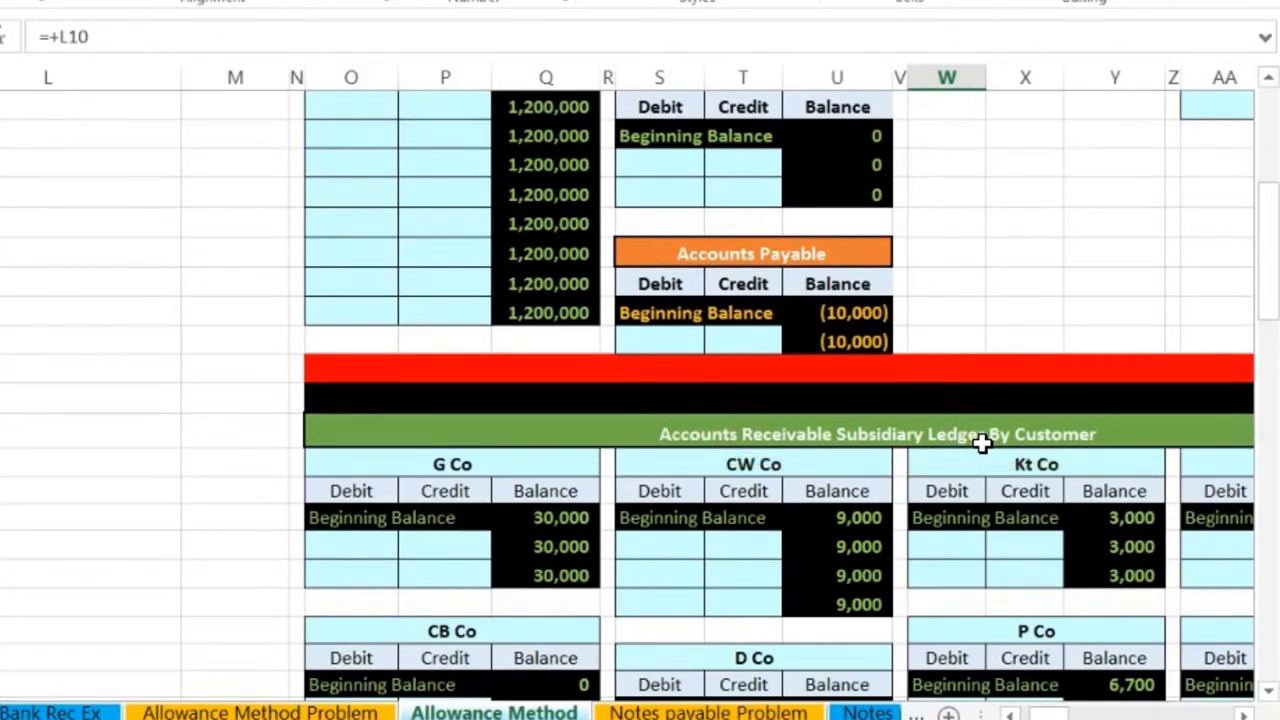
{"action": "scroll", "coordinate": [983, 443], "scroll_direction": "up", "scroll_amount": 5}
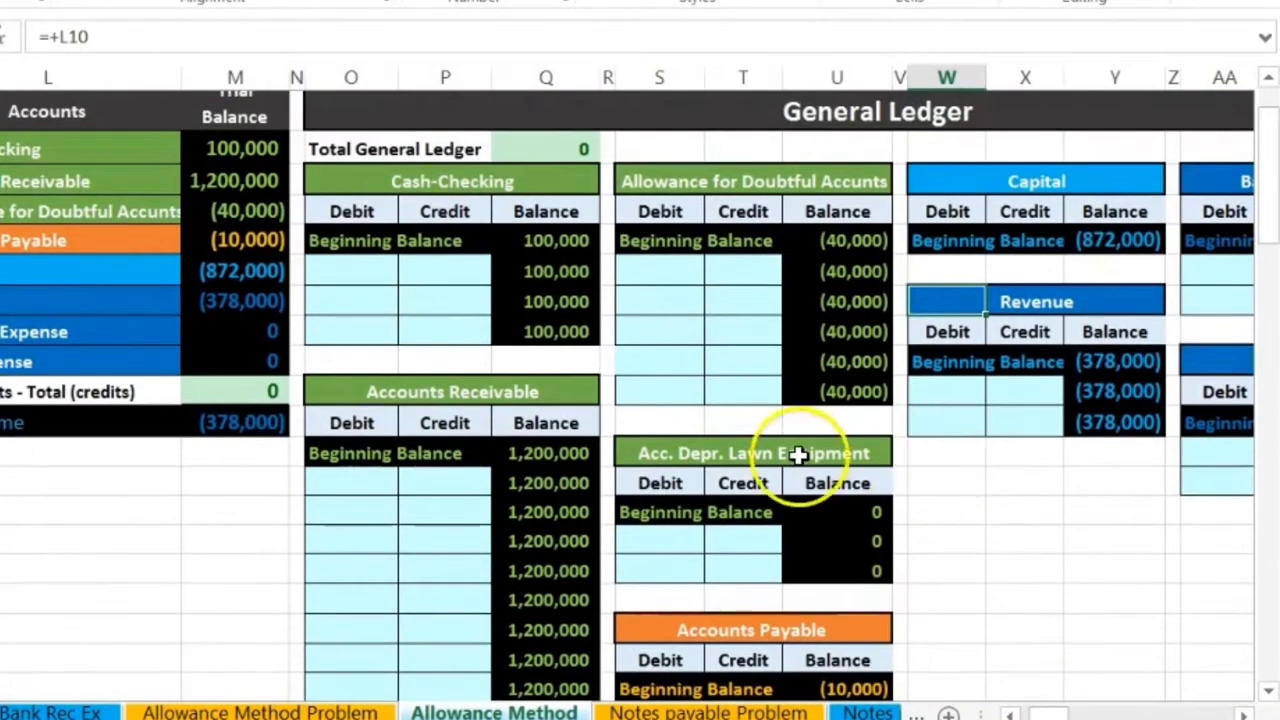
{"action": "left_click", "coordinate": [366, 479]}
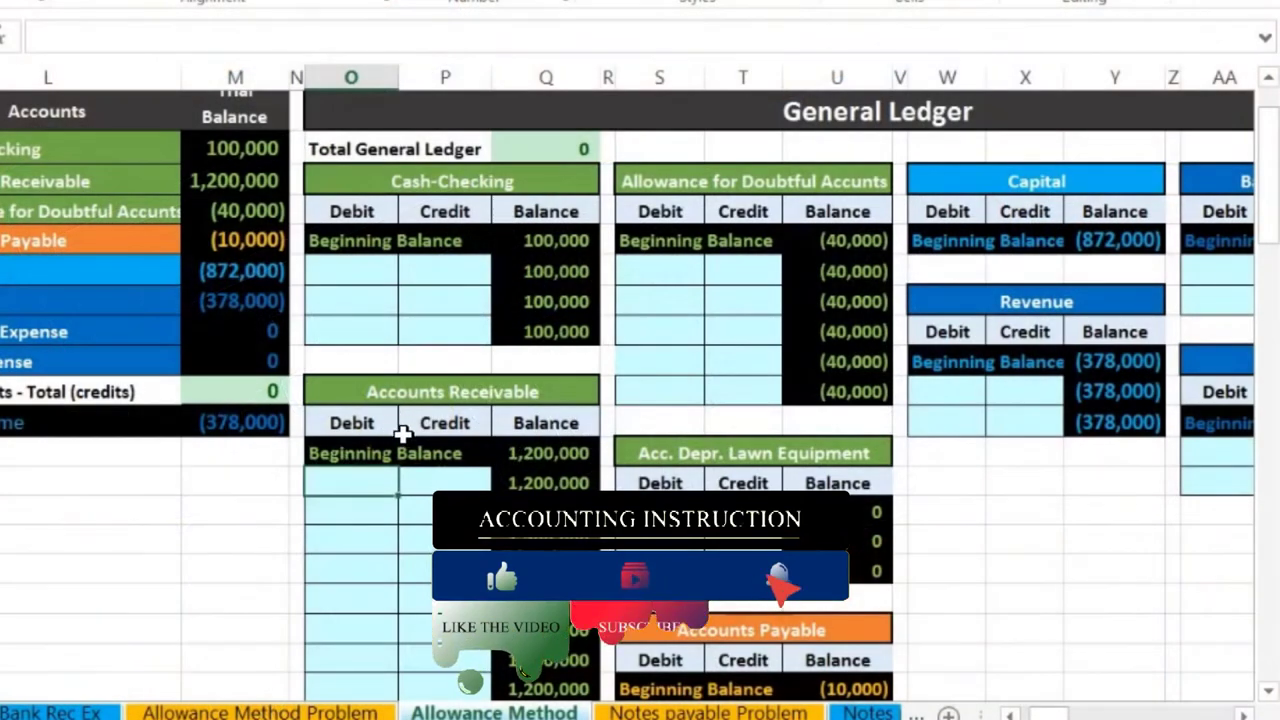
{"action": "scroll", "coordinate": [426, 443], "scroll_direction": "down", "scroll_amount": 6}
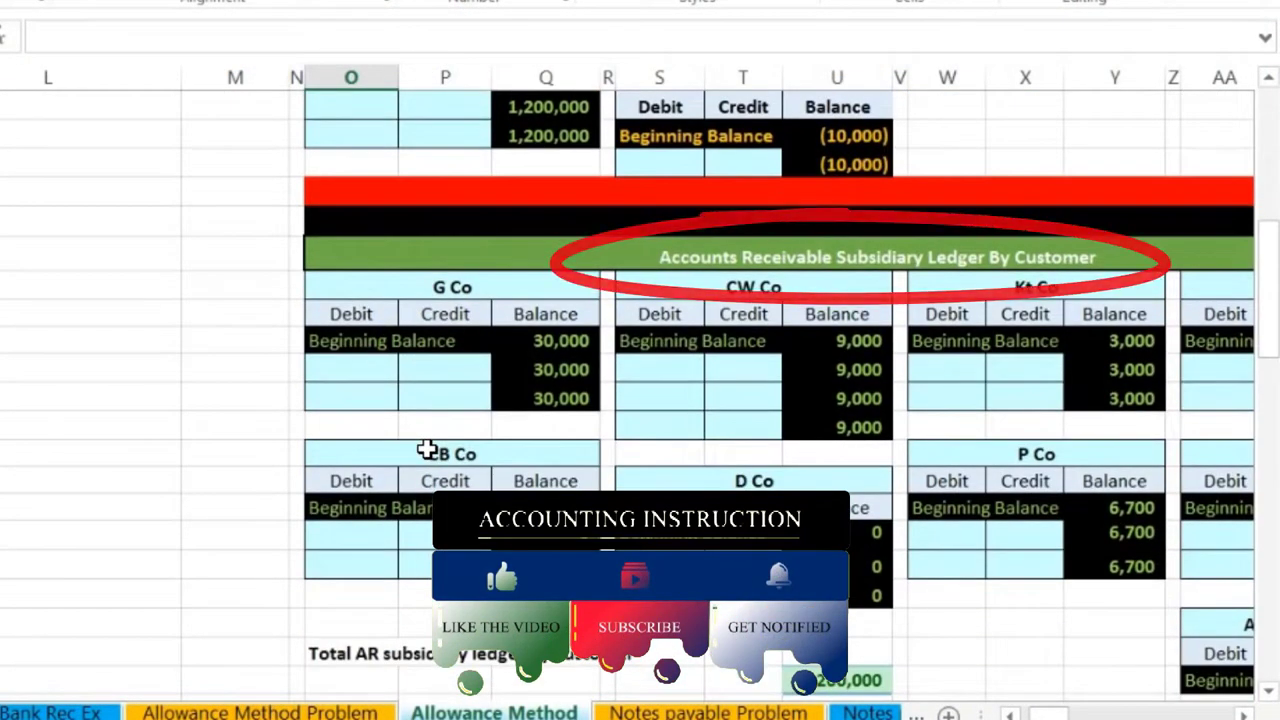
{"action": "left_click", "coordinate": [1243, 713]}
{"action": "left_click", "coordinate": [1243, 713]}
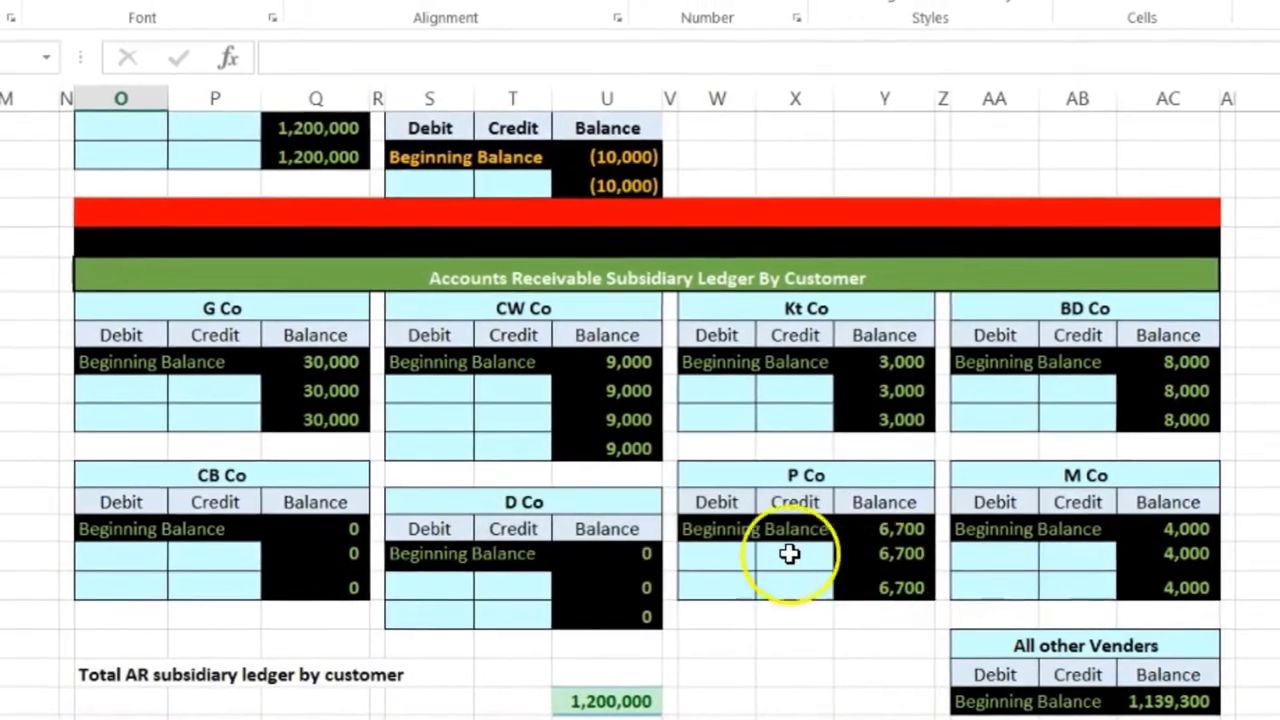
{"action": "left_click", "coordinate": [186, 309]}
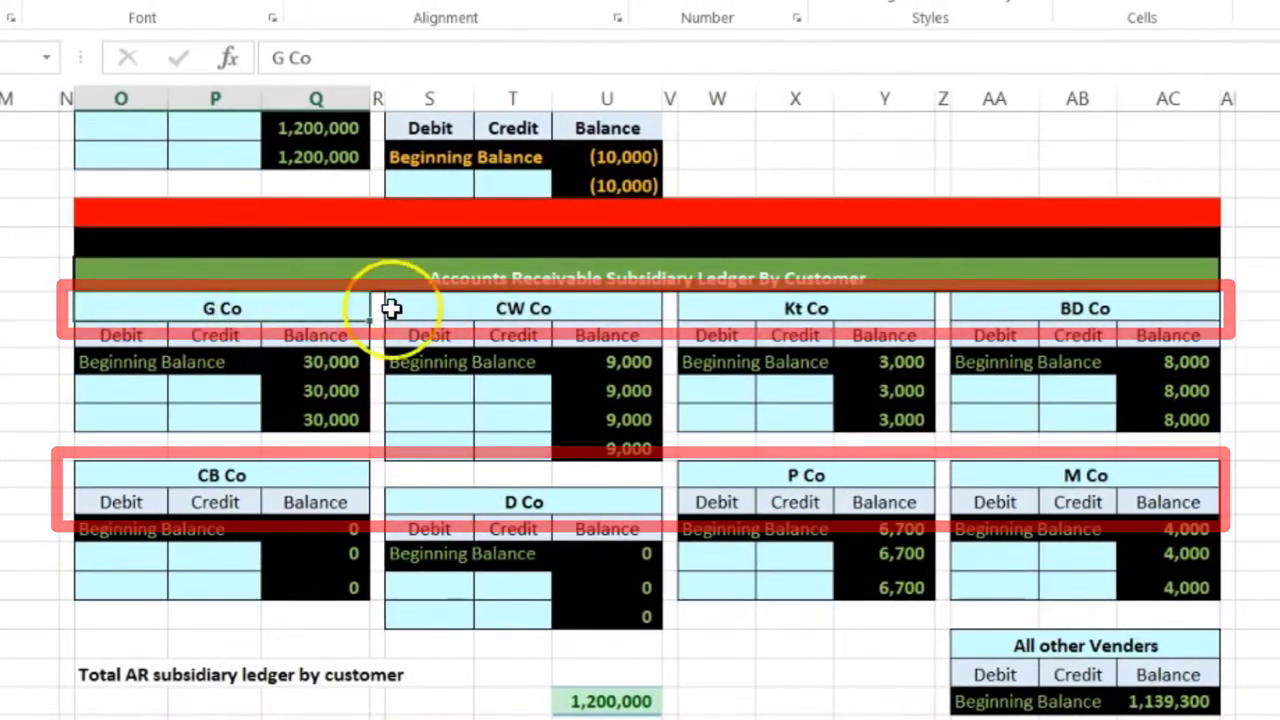
{"action": "left_click", "coordinate": [440, 304]}
{"action": "left_click", "coordinate": [814, 317]}
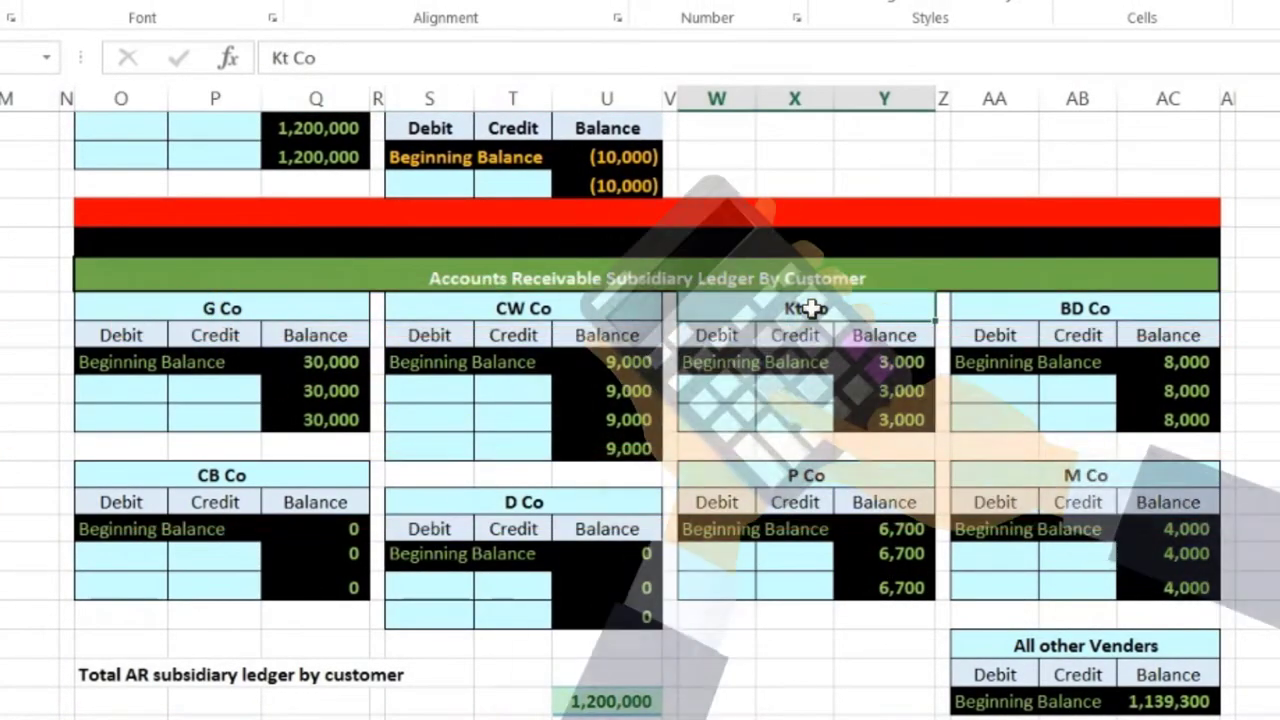
Inspect the Total AR subsidiary ledger by customer formula and the customer balances it adds up.
{"action": "scroll", "coordinate": [643, 625], "scroll_direction": "down", "scroll_amount": 1}
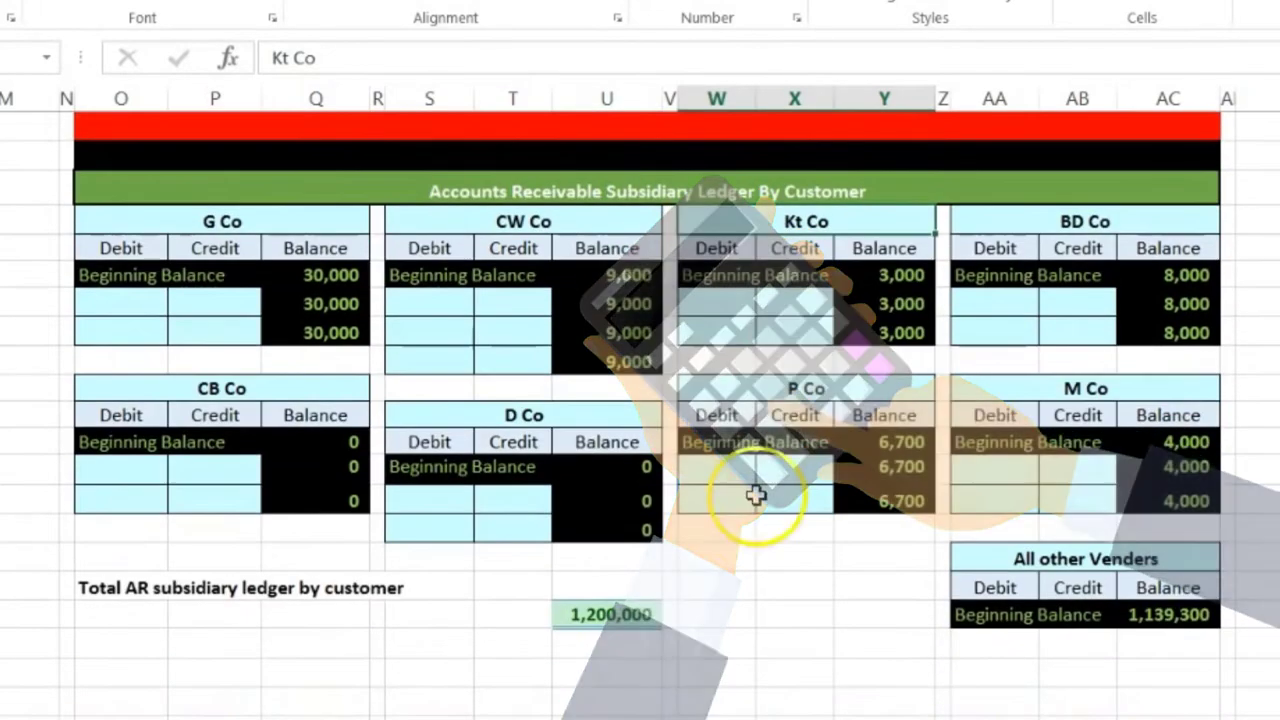
{"action": "double_click", "coordinate": [617, 614]}
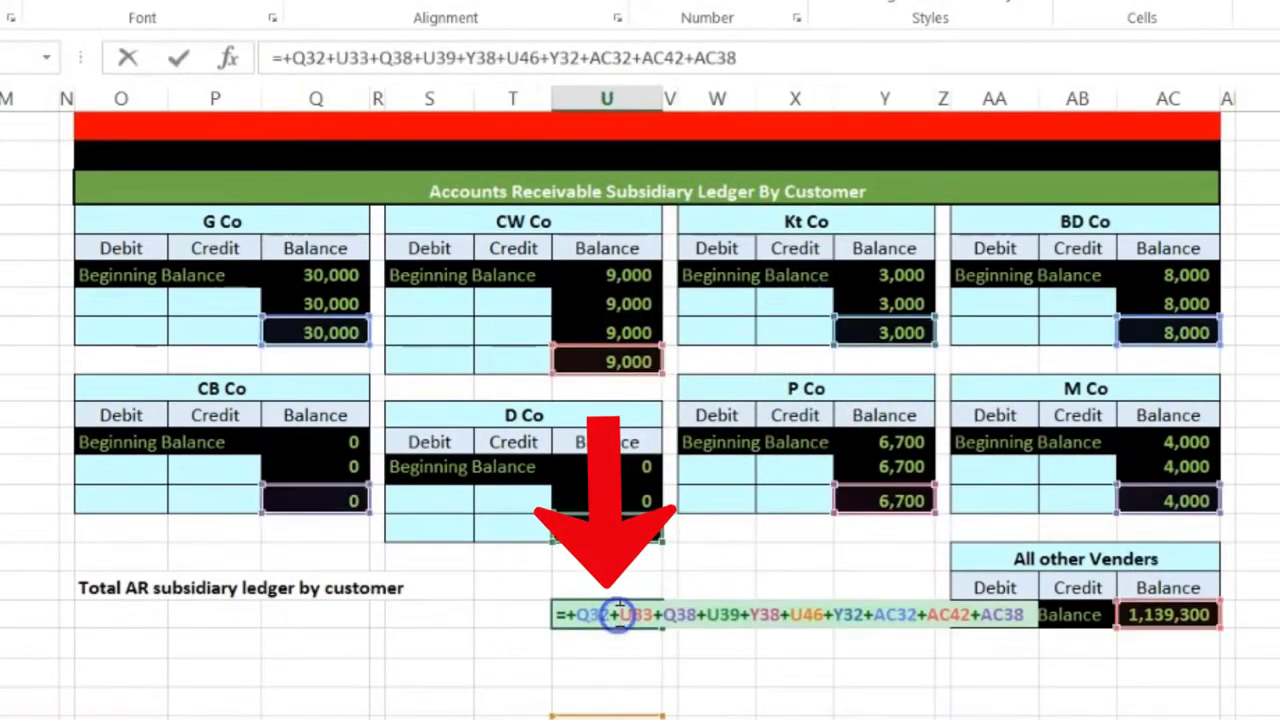
{"action": "key", "text": "Return"}
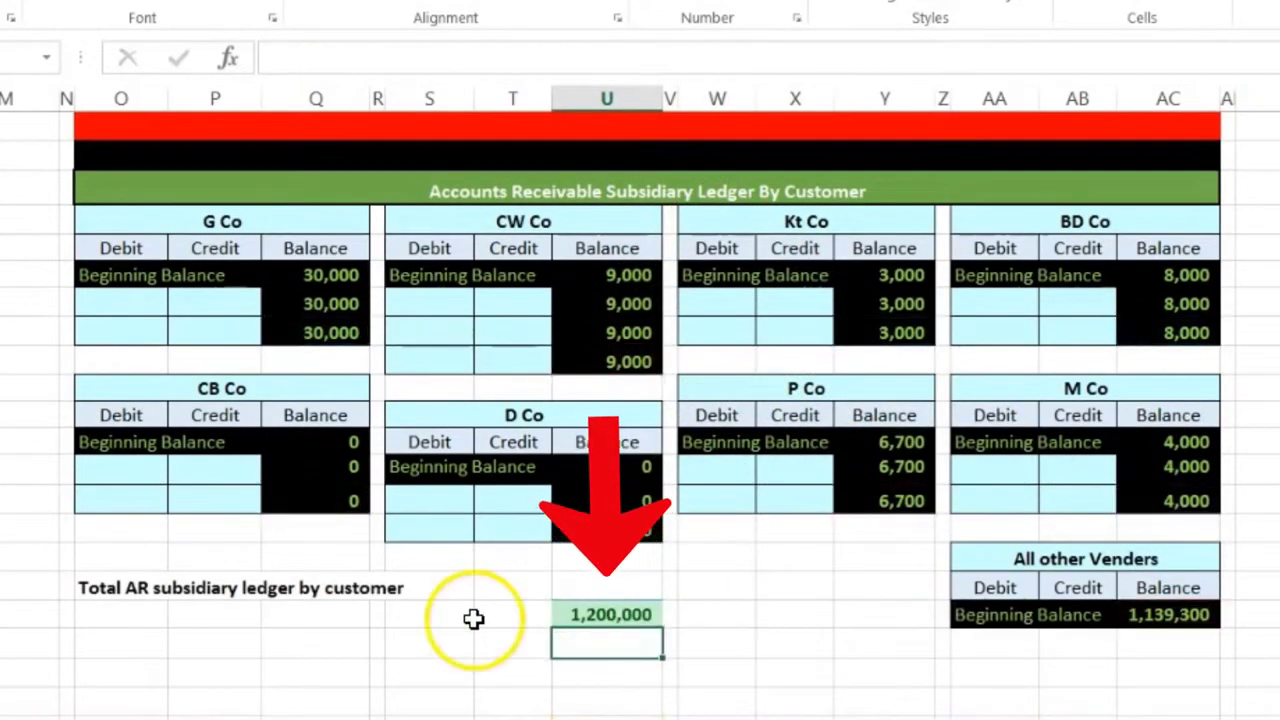
Check the Accounts Receivable balance in the general ledger and trial balance, and view the Account Receivable Aging table.
{"action": "scroll", "coordinate": [473, 616], "scroll_direction": "up", "scroll_amount": 5}
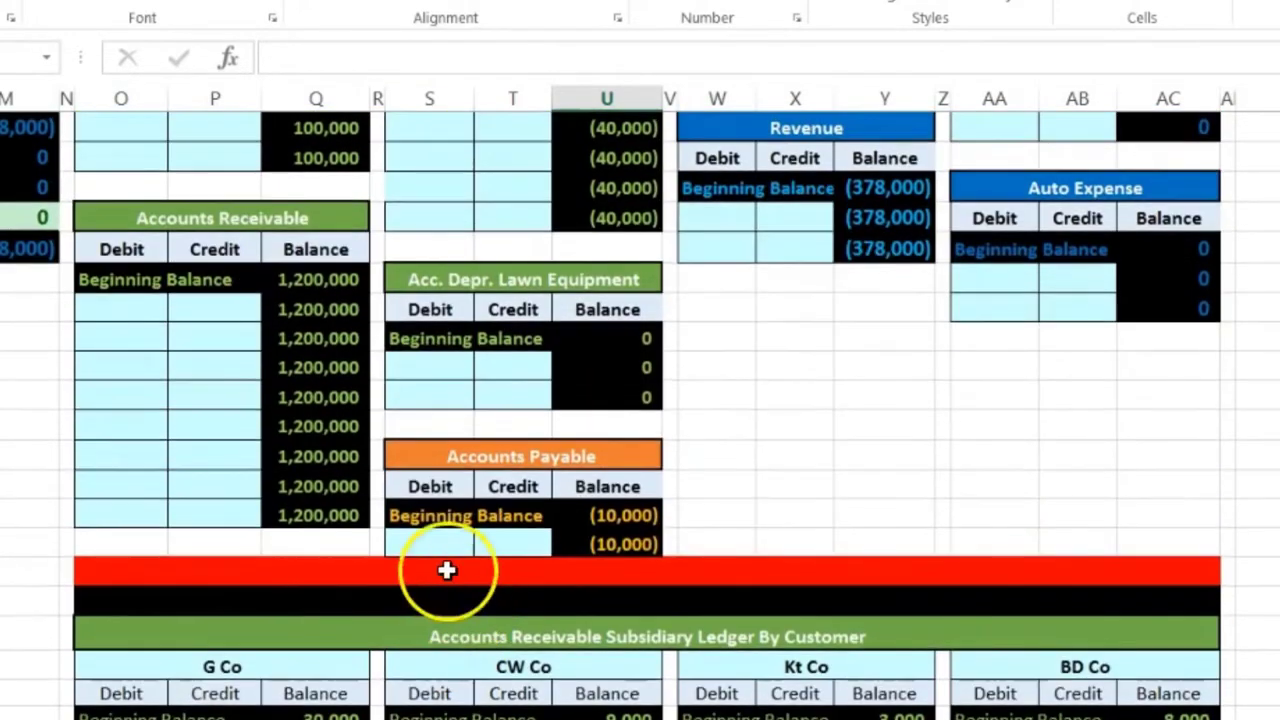
{"action": "left_click", "coordinate": [302, 280]}
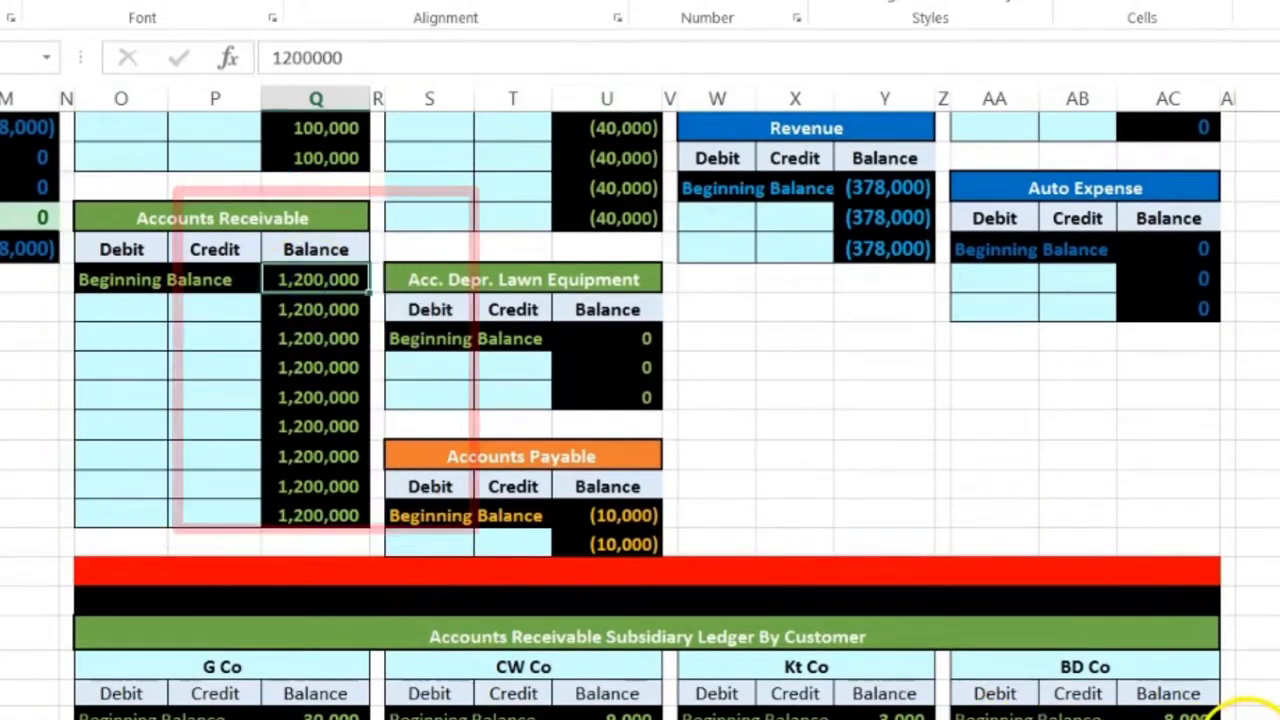
{"action": "scroll", "coordinate": [1229, 700], "scroll_direction": "left", "scroll_amount": 3}
{"action": "scroll", "coordinate": [614, 643], "scroll_direction": "left", "scroll_amount": 2}
{"action": "scroll", "coordinate": [614, 643], "scroll_direction": "up", "scroll_amount": 4}
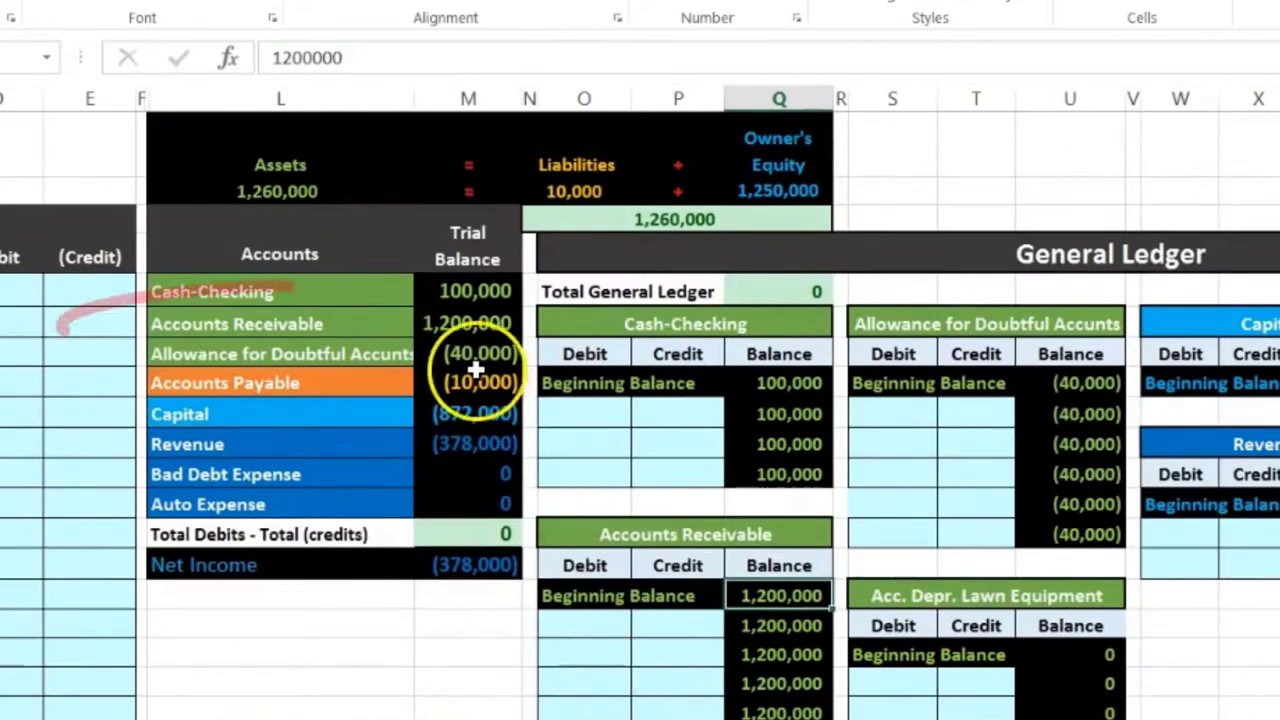
{"action": "left_click", "coordinate": [456, 318]}
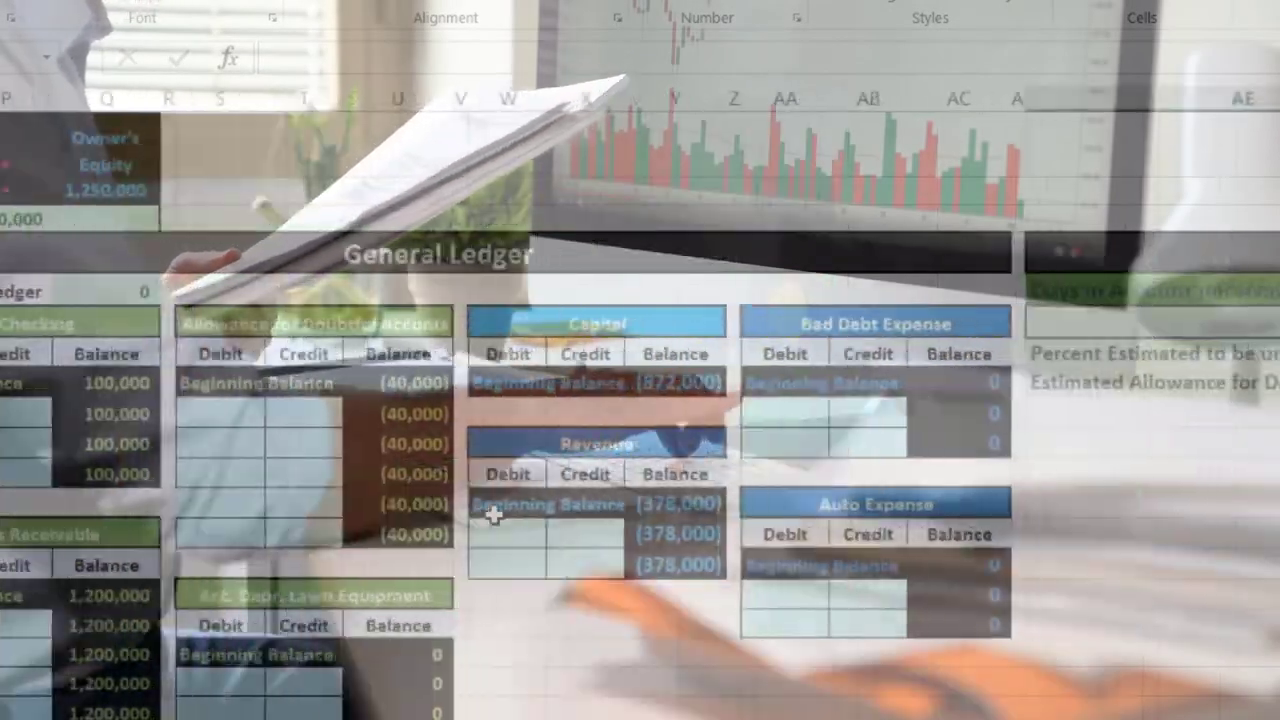
{"action": "scroll", "coordinate": [494, 514], "scroll_direction": "right", "scroll_amount": 3}
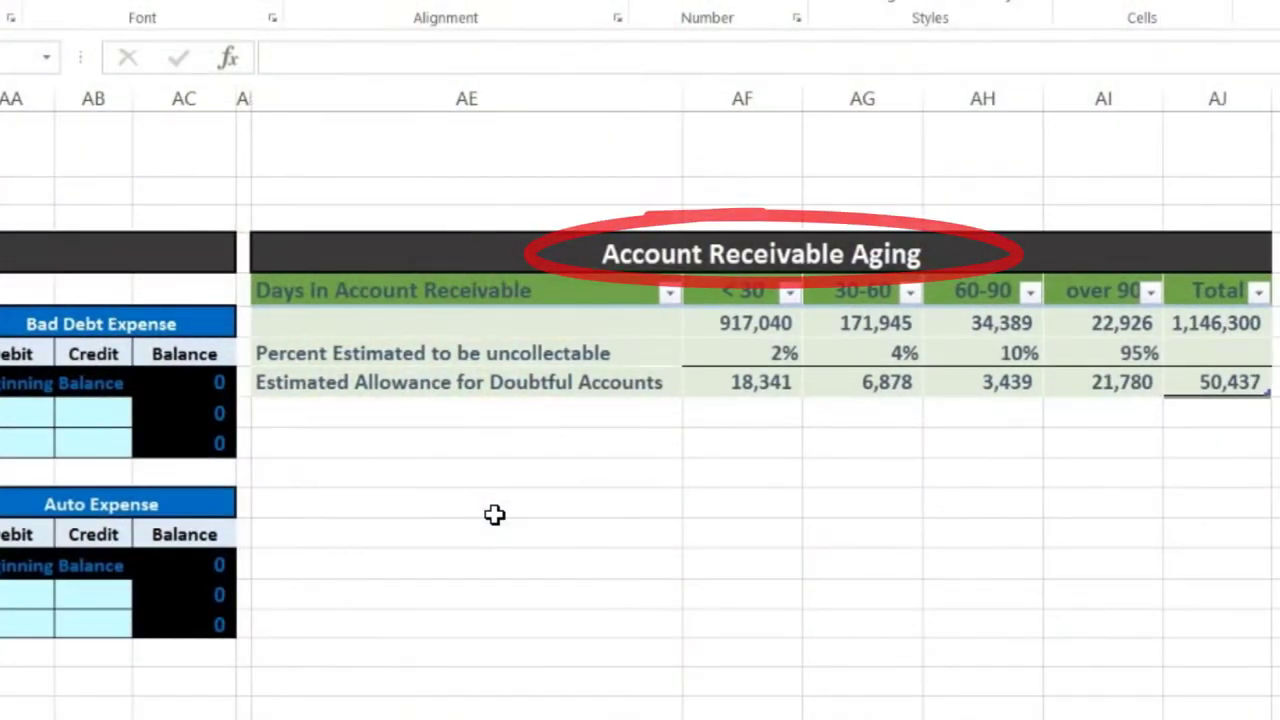
{"action": "scroll", "coordinate": [494, 514], "scroll_direction": "left", "scroll_amount": 3}
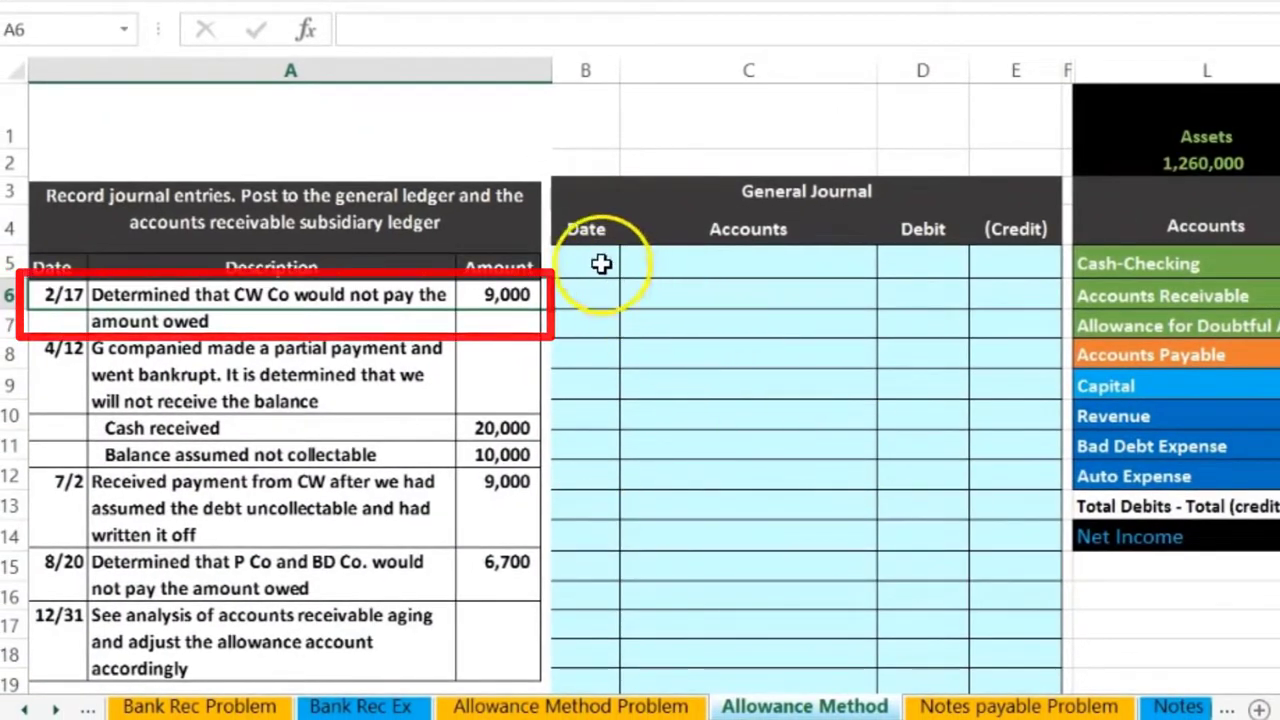
Enter the date 2/17 in the first General Journal row, cell B5.
{"action": "left_click", "coordinate": [598, 261]}
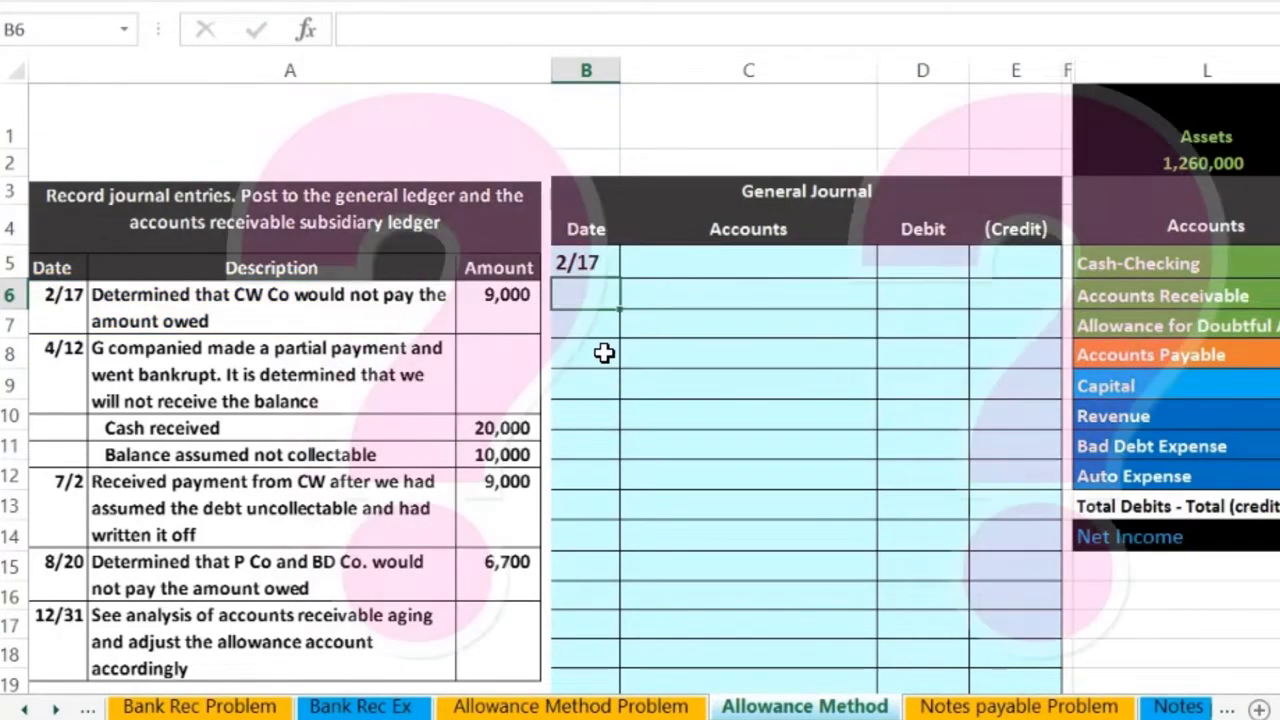
Check the Bad Debt Expense line in the trial balance and CW Co's balance in the accounts receivable subsidiary ledger.
{"action": "left_click", "coordinate": [1275, 446]}
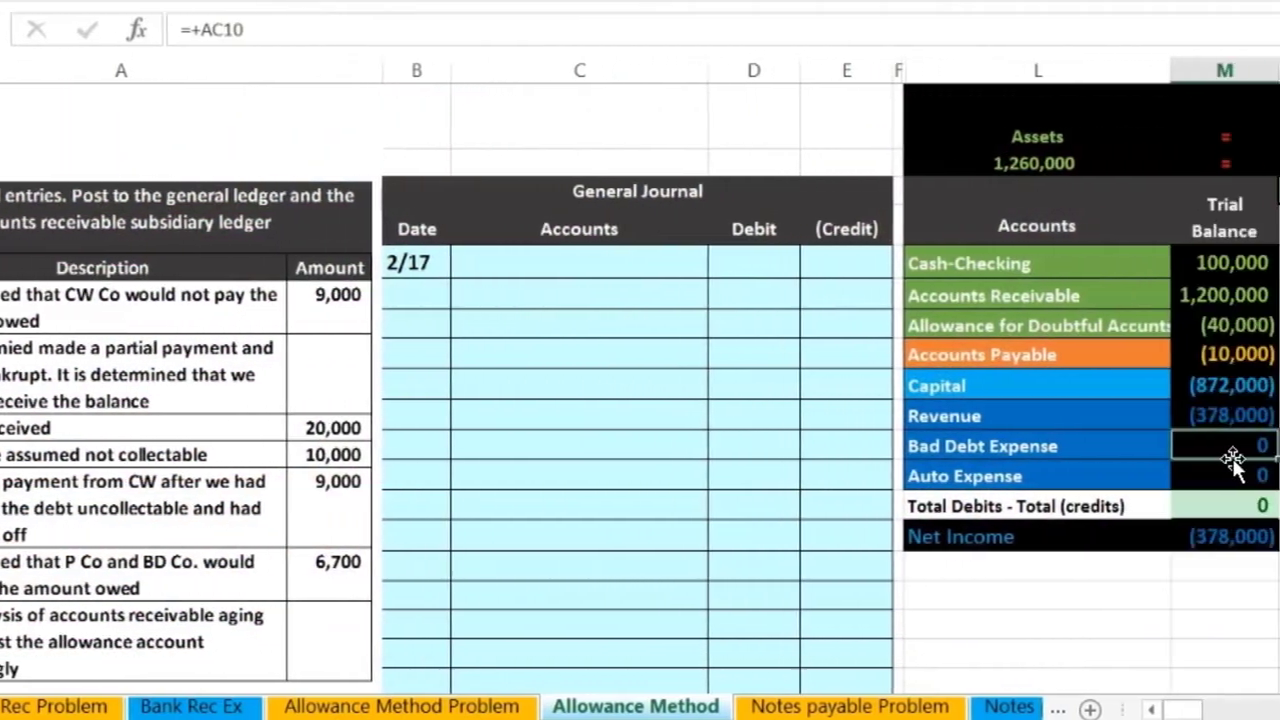
{"action": "key", "text": "Right"}
{"action": "key", "text": "Right"}
{"action": "key", "text": "Right"}
{"action": "key", "text": "Right"}
{"action": "key", "text": "Right"}
{"action": "key", "text": "Right"}
{"action": "key", "text": "Right"}
{"action": "key", "text": "Right"}
{"action": "key", "text": "Right"}
{"action": "key", "text": "Right"}
{"action": "key", "text": "Right"}
{"action": "key", "text": "Right"}
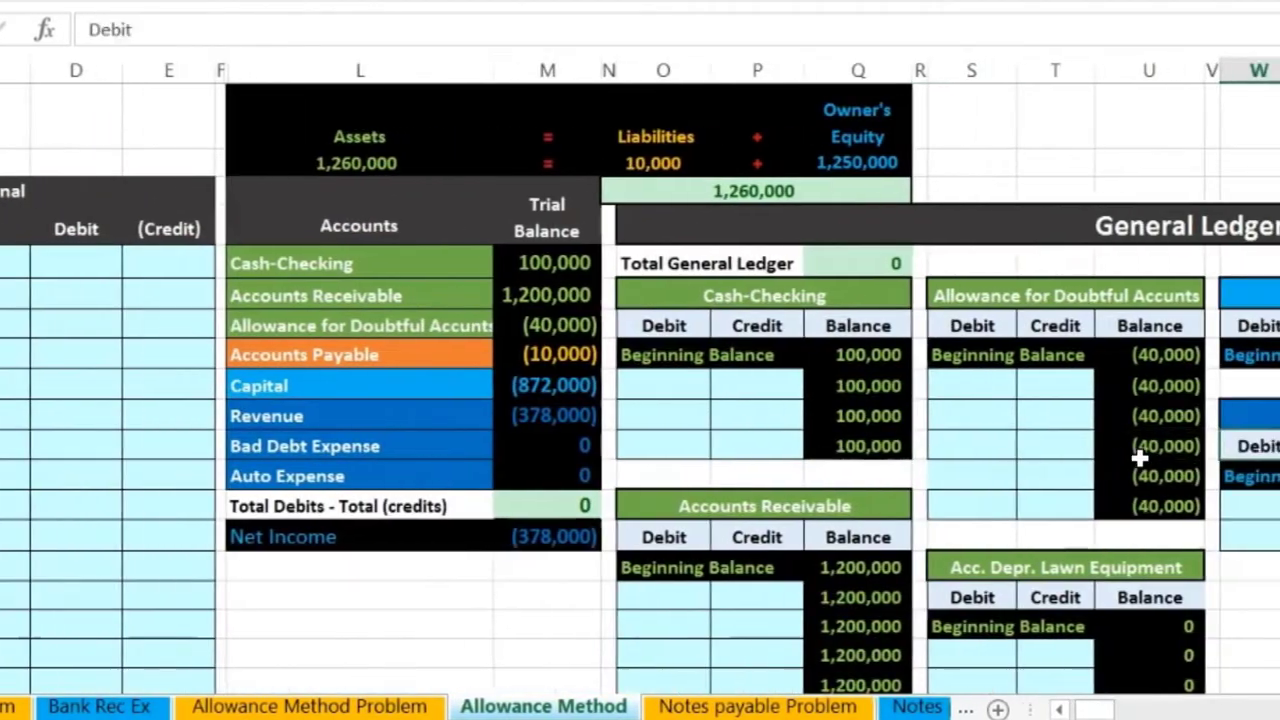
{"action": "scroll", "coordinate": [1040, 468], "scroll_direction": "down", "scroll_amount": 8}
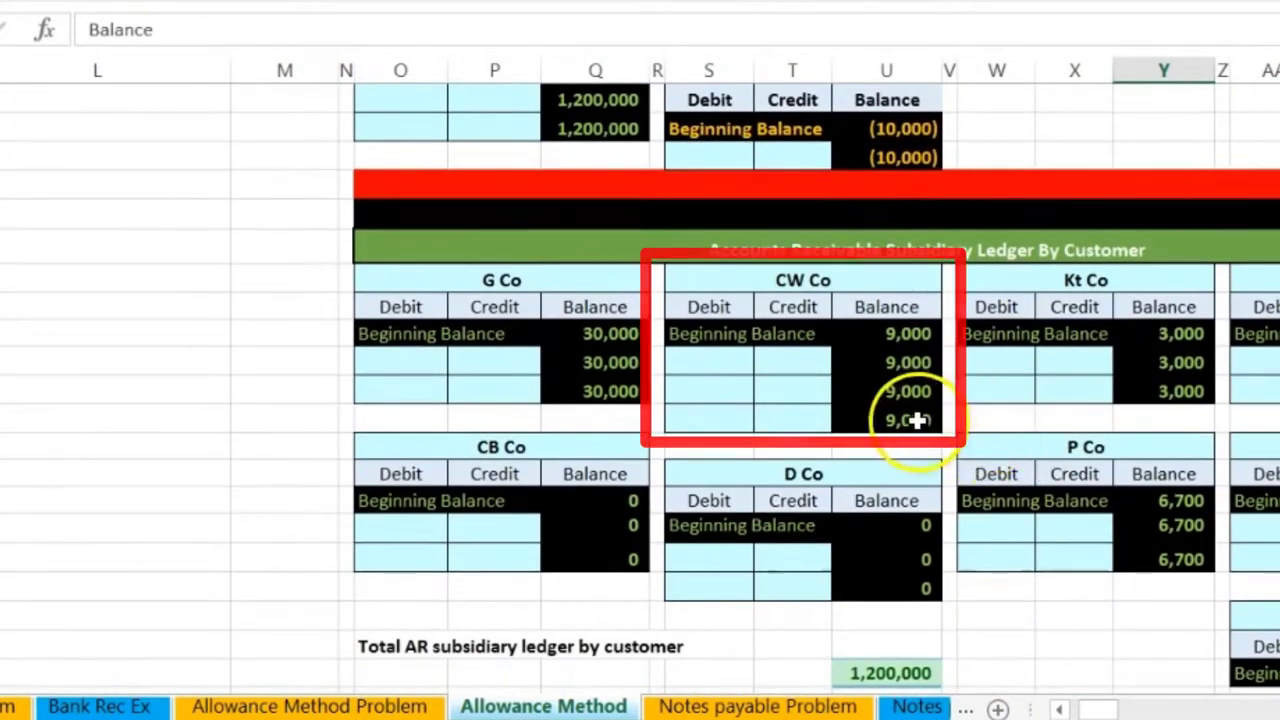
{"action": "left_click", "coordinate": [917, 421]}
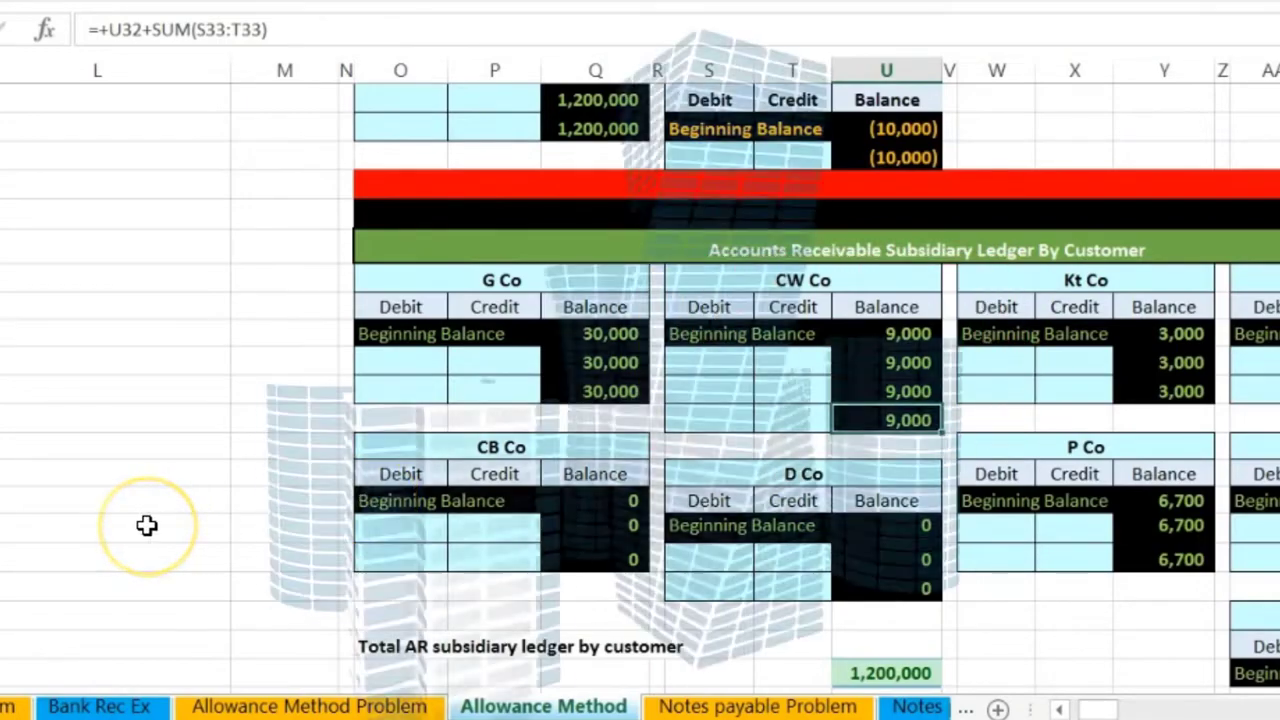
{"action": "scroll", "coordinate": [145, 525], "scroll_direction": "up", "scroll_amount": 8}
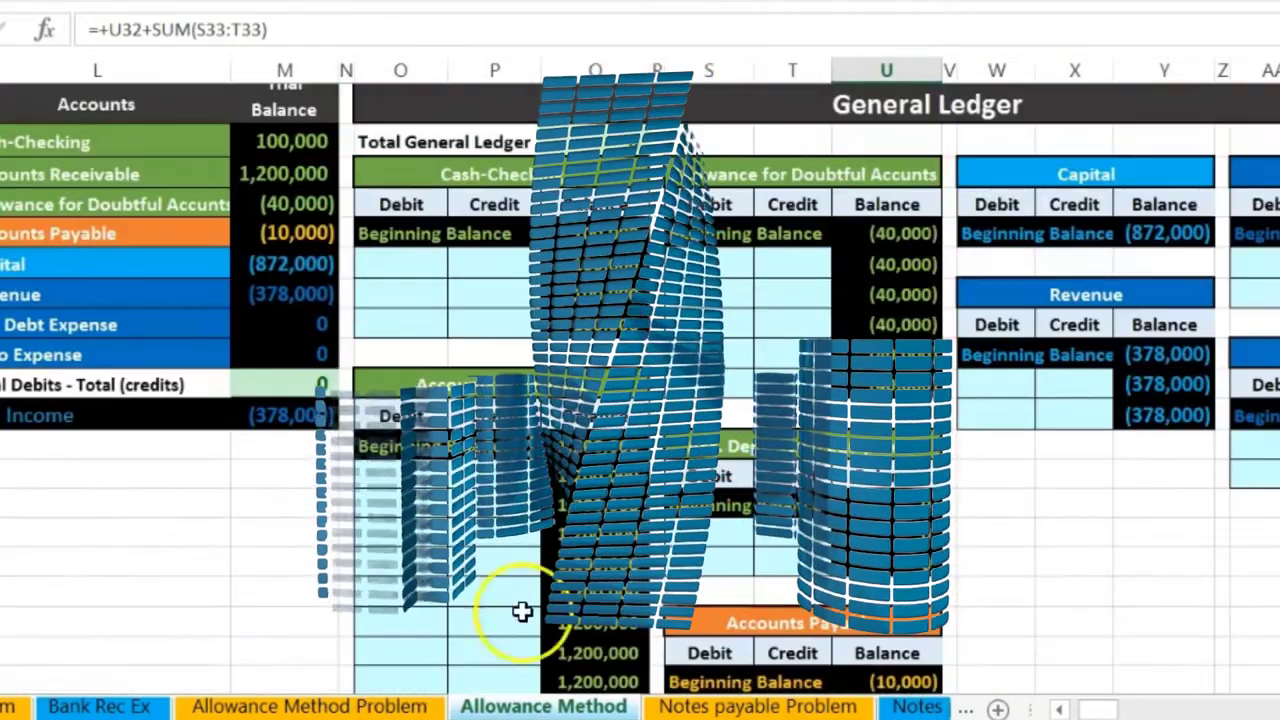
Review the Cash-Checking and Accounts Receivable lines in the trial balance for the 2/17 write-off.
{"action": "left_click_drag", "start_coordinate": [1110, 712], "coordinate": [1080, 708]}
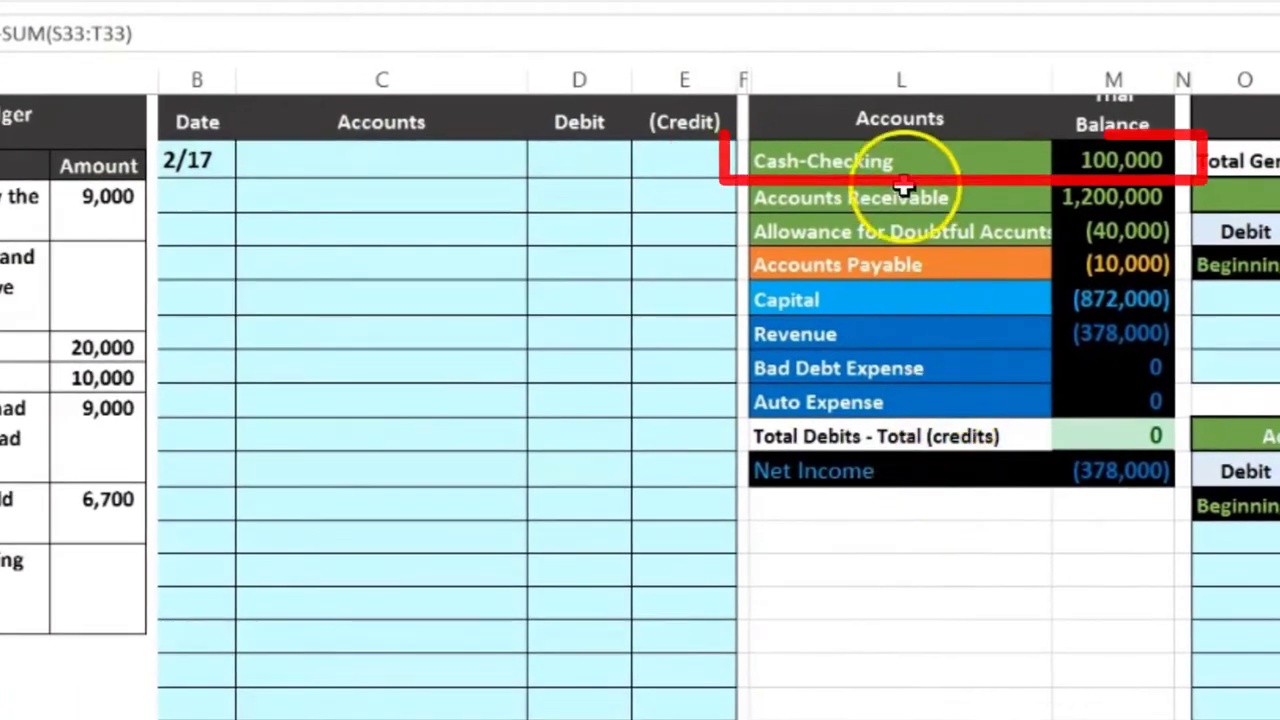
{"action": "left_click_drag", "start_coordinate": [900, 160], "coordinate": [1112, 146]}
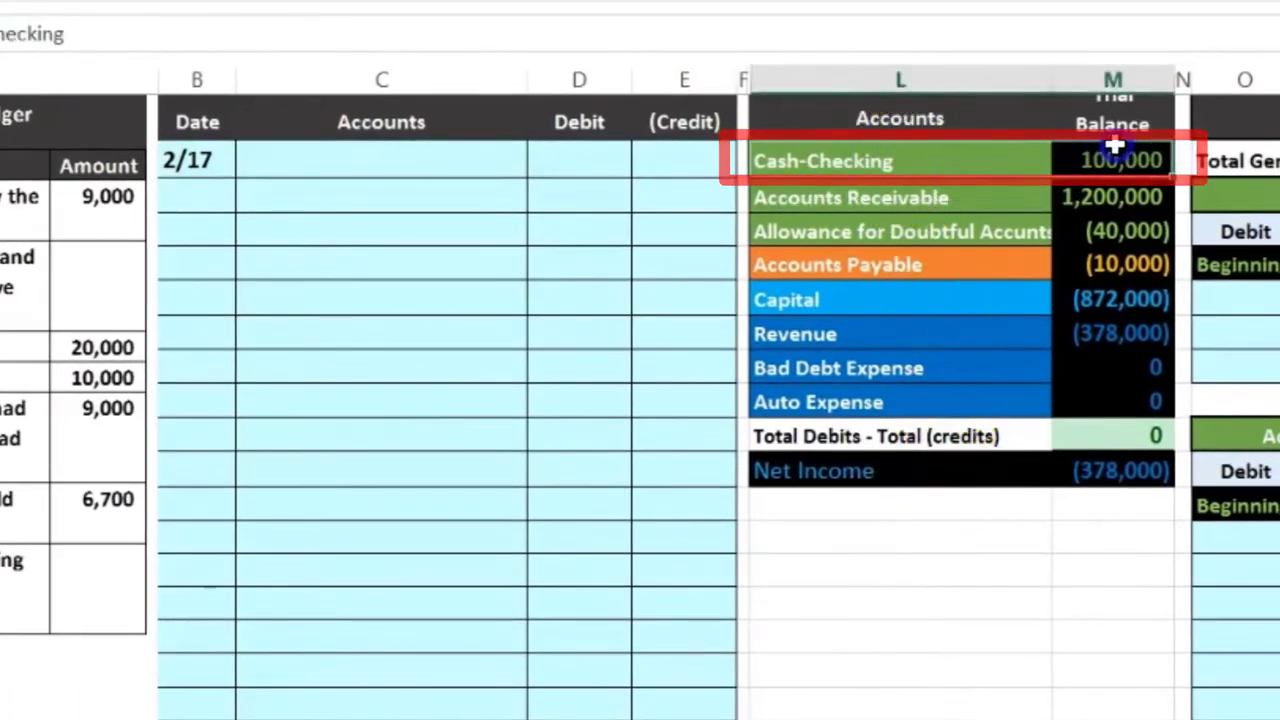
{"action": "scroll", "coordinate": [994, 410], "scroll_direction": "up", "scroll_amount": 2}
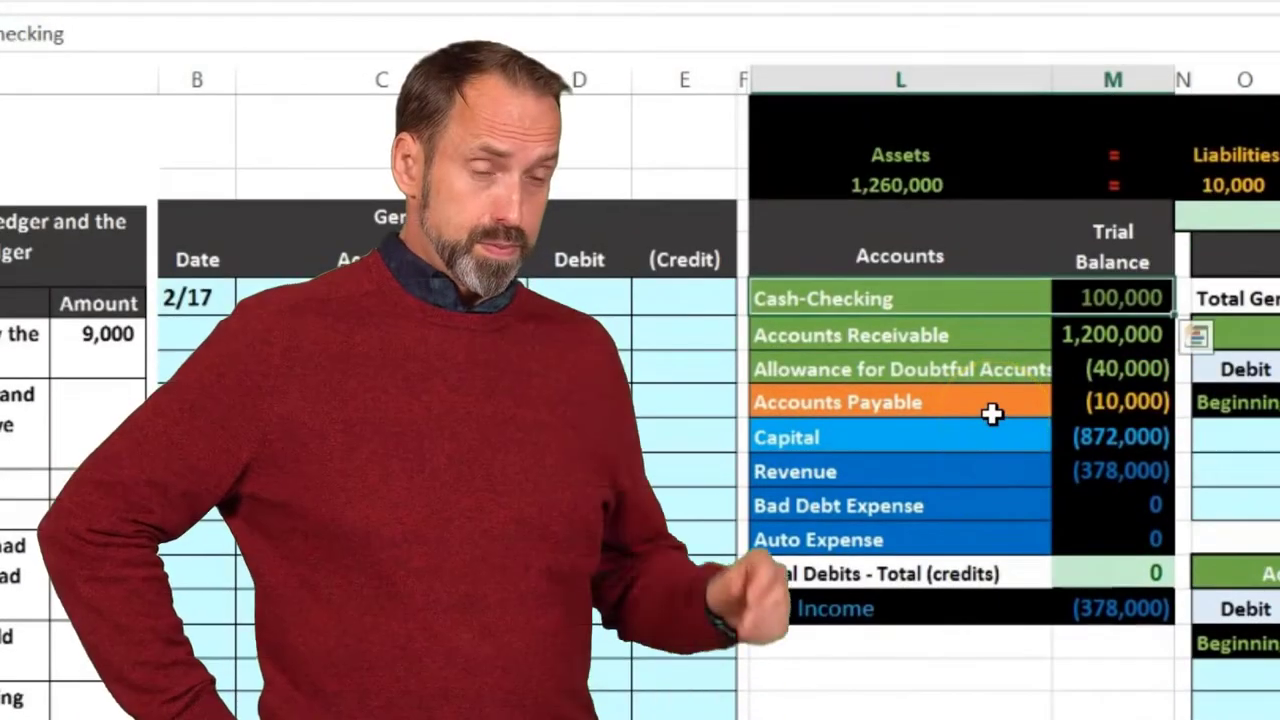
{"action": "left_click", "coordinate": [990, 333]}
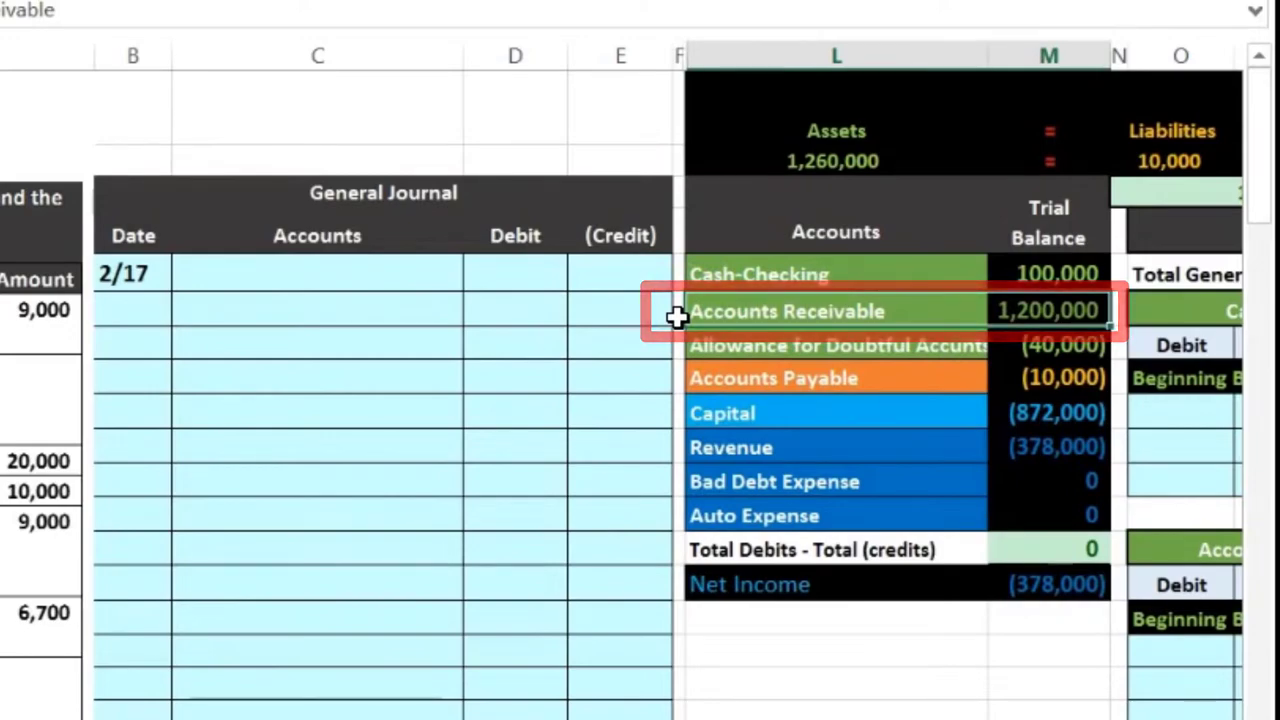
Copy the Accounts Receivable account name from the trial balance into journal cell C6, pasting values only.
{"action": "left_click", "coordinate": [786, 304]}
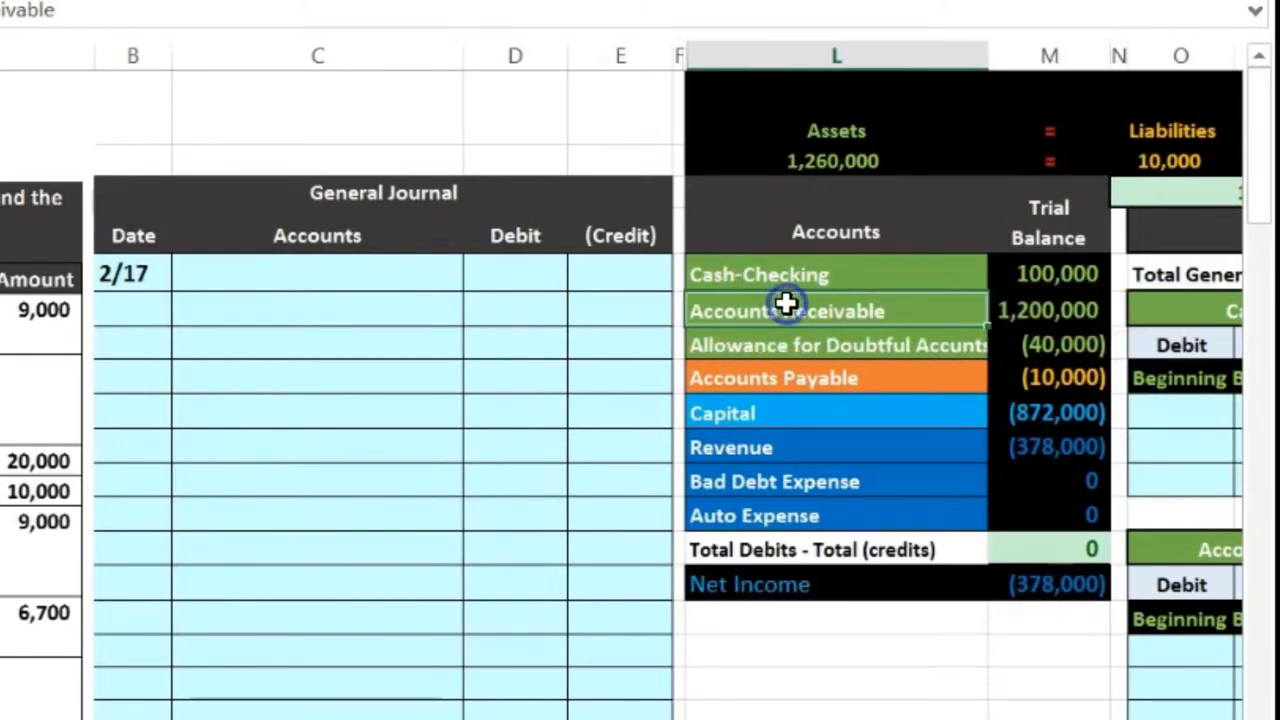
{"action": "right_click", "coordinate": [786, 304]}
{"action": "left_click", "coordinate": [860, 266]}
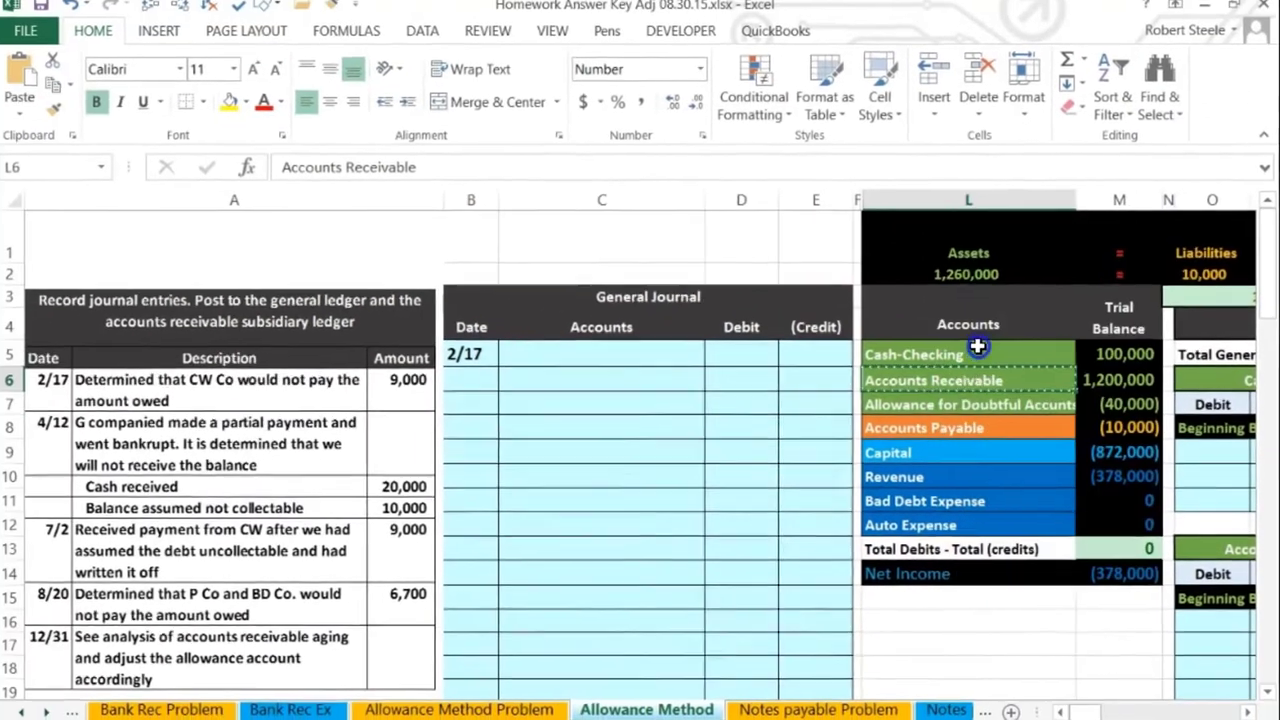
{"action": "left_click", "coordinate": [583, 381]}
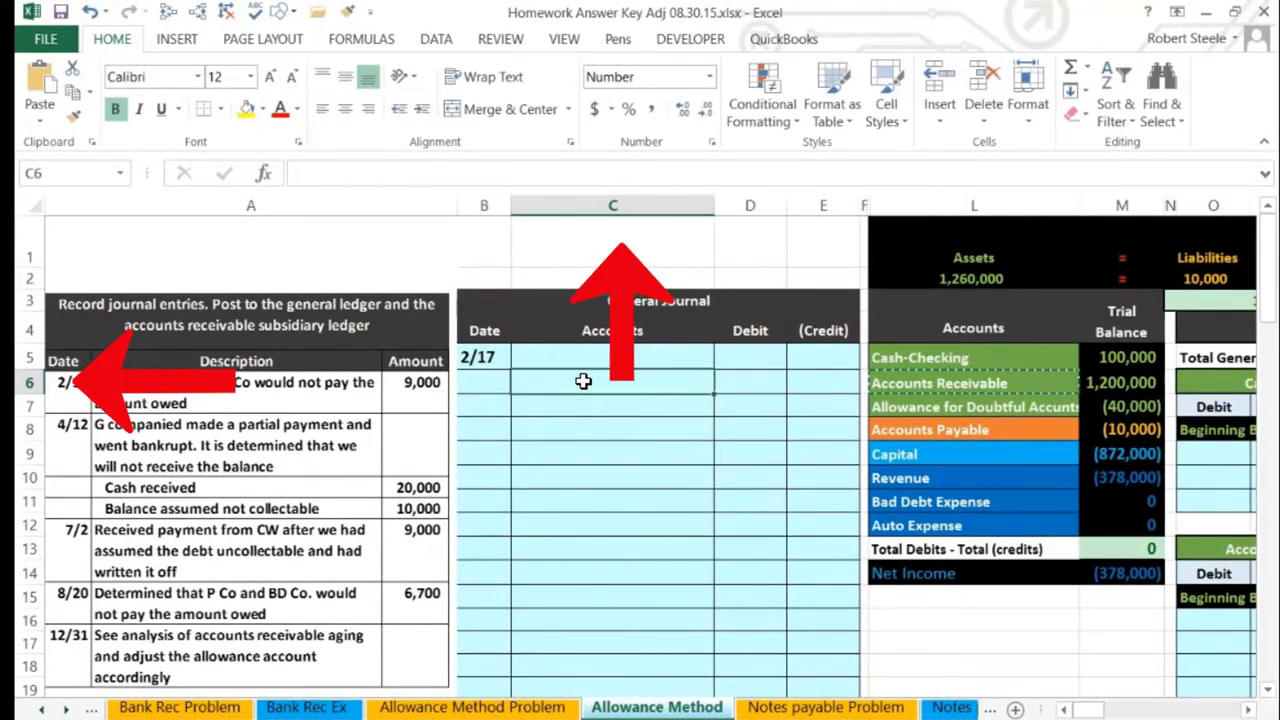
{"action": "right_click", "coordinate": [583, 381]}
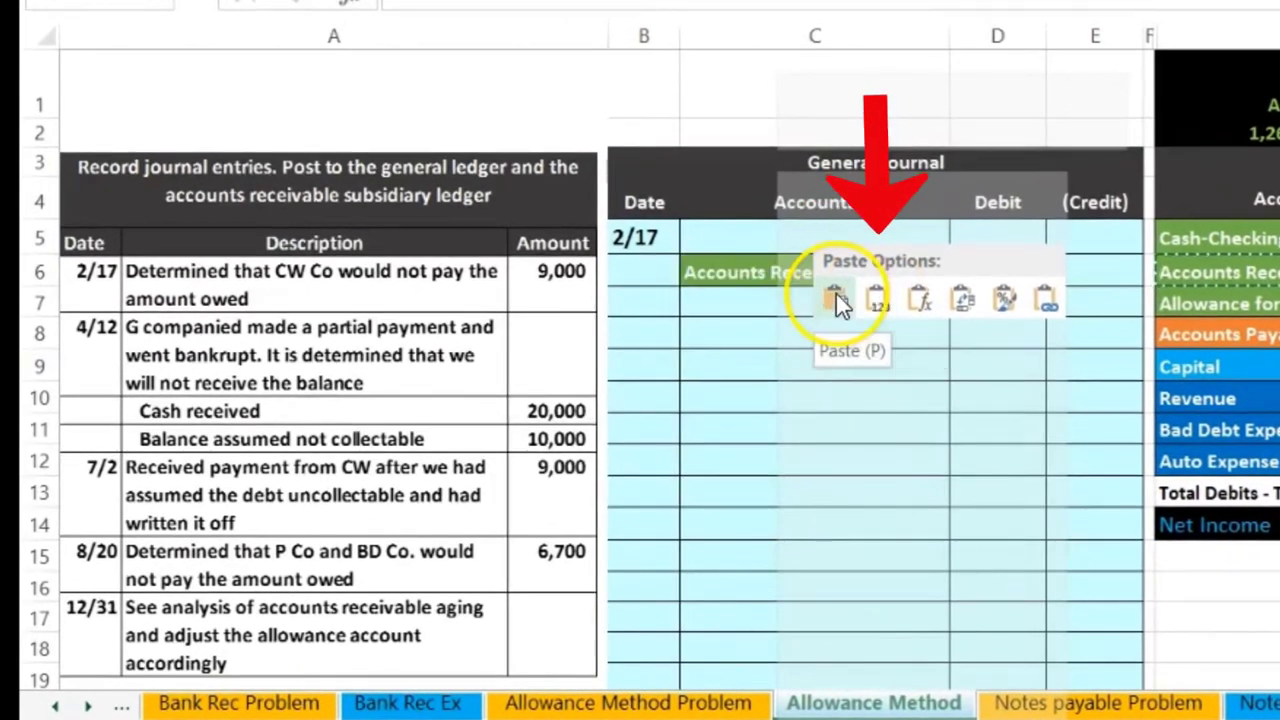
{"action": "left_click", "coordinate": [874, 300]}
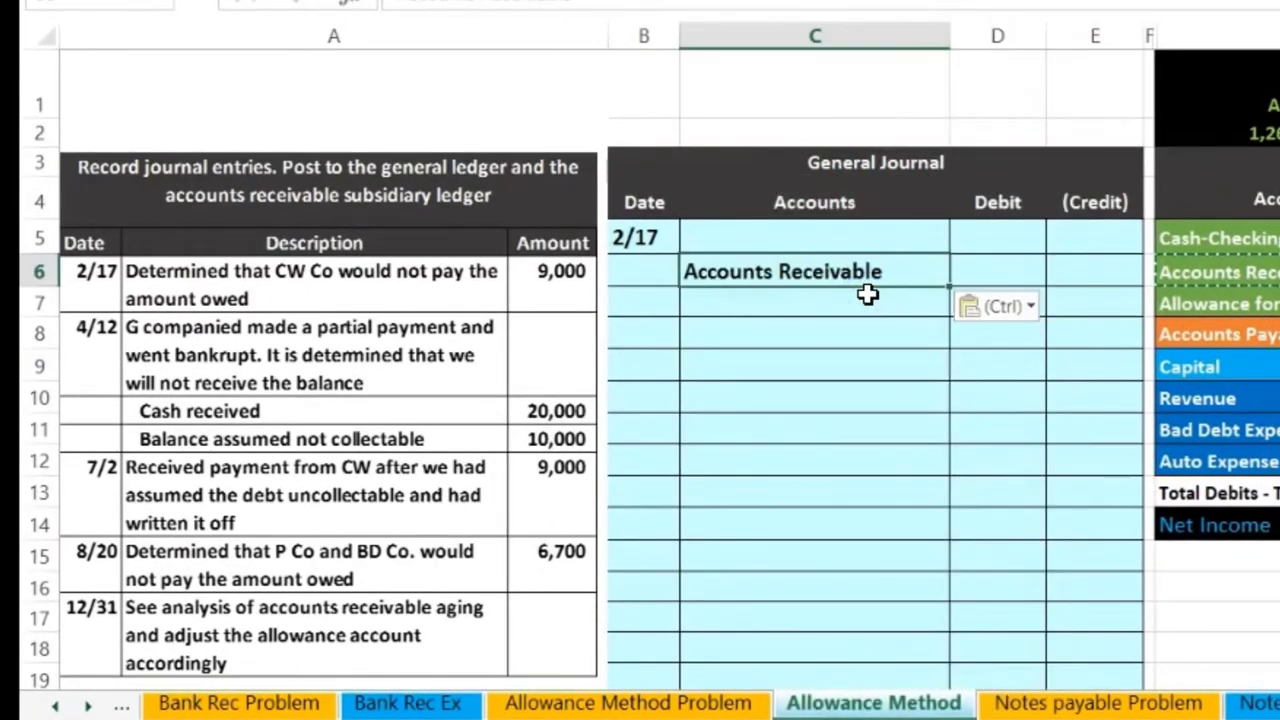
Enter -9000 as the Accounts Receivable credit in cell E6 of the General Journal.
{"action": "left_click", "coordinate": [1106, 271]}
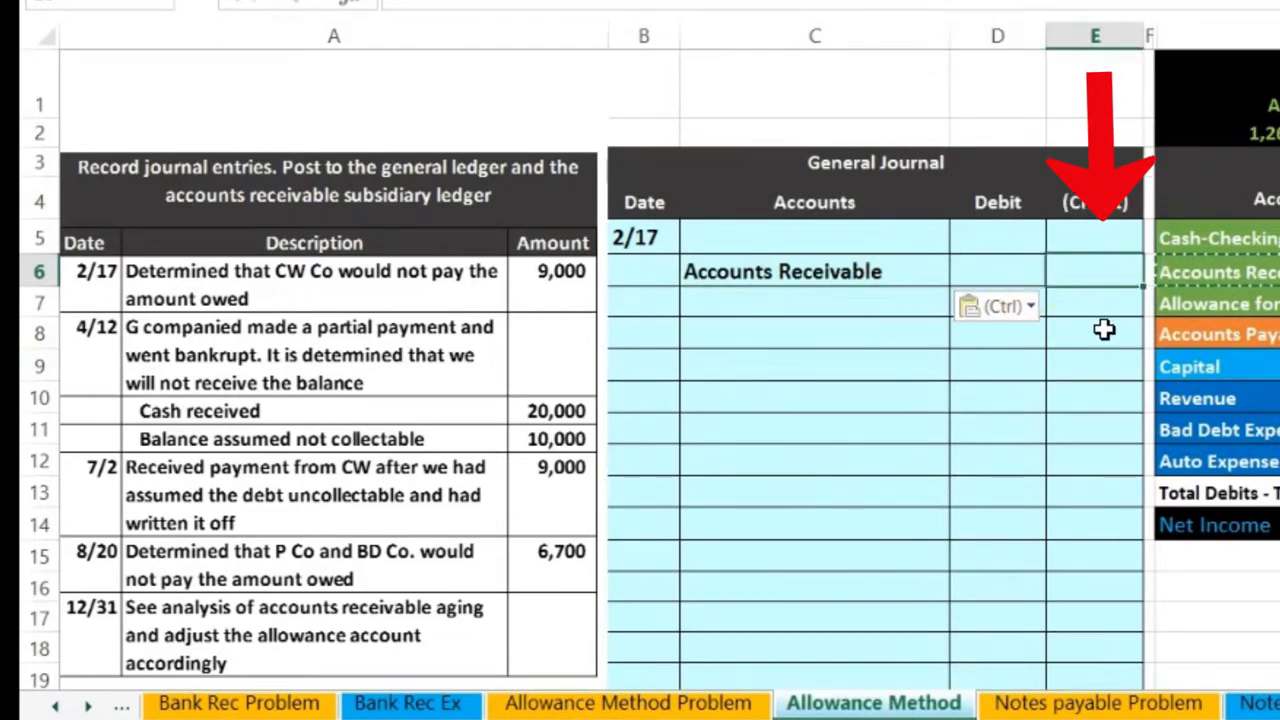
{"action": "type", "text": "-90"}
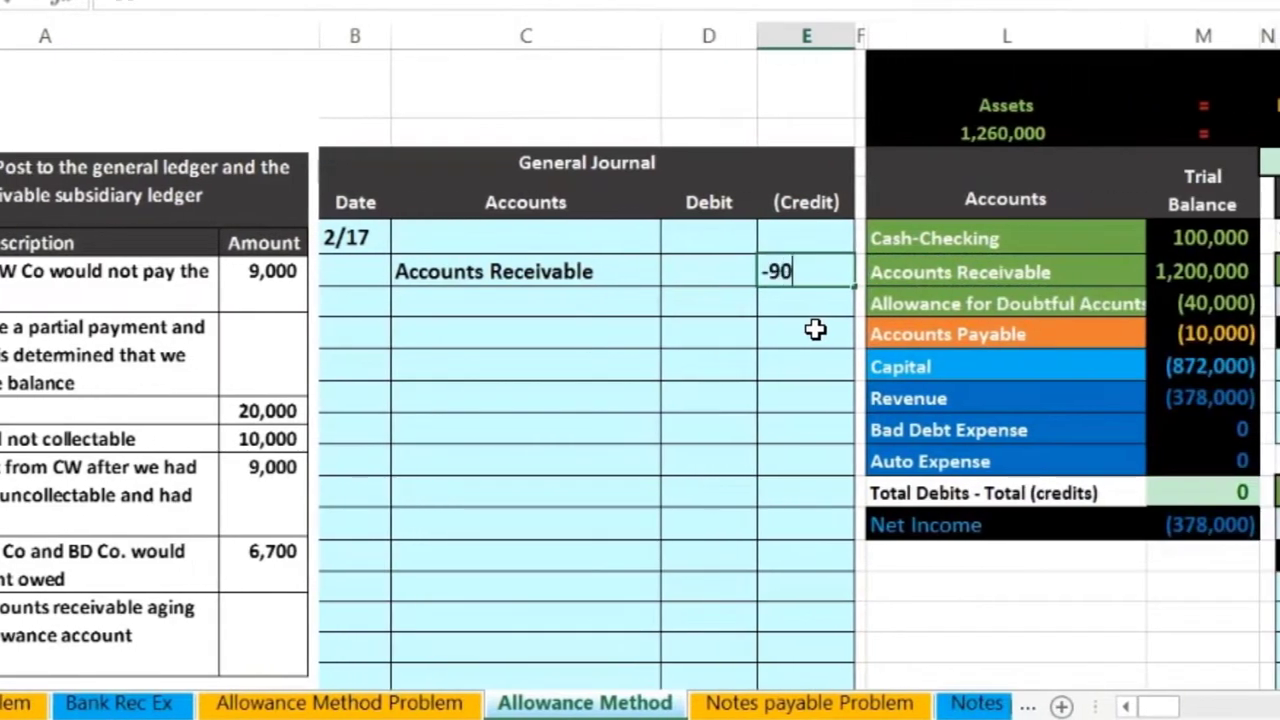
{"action": "type", "text": "00"}
{"action": "key", "text": "Return"}
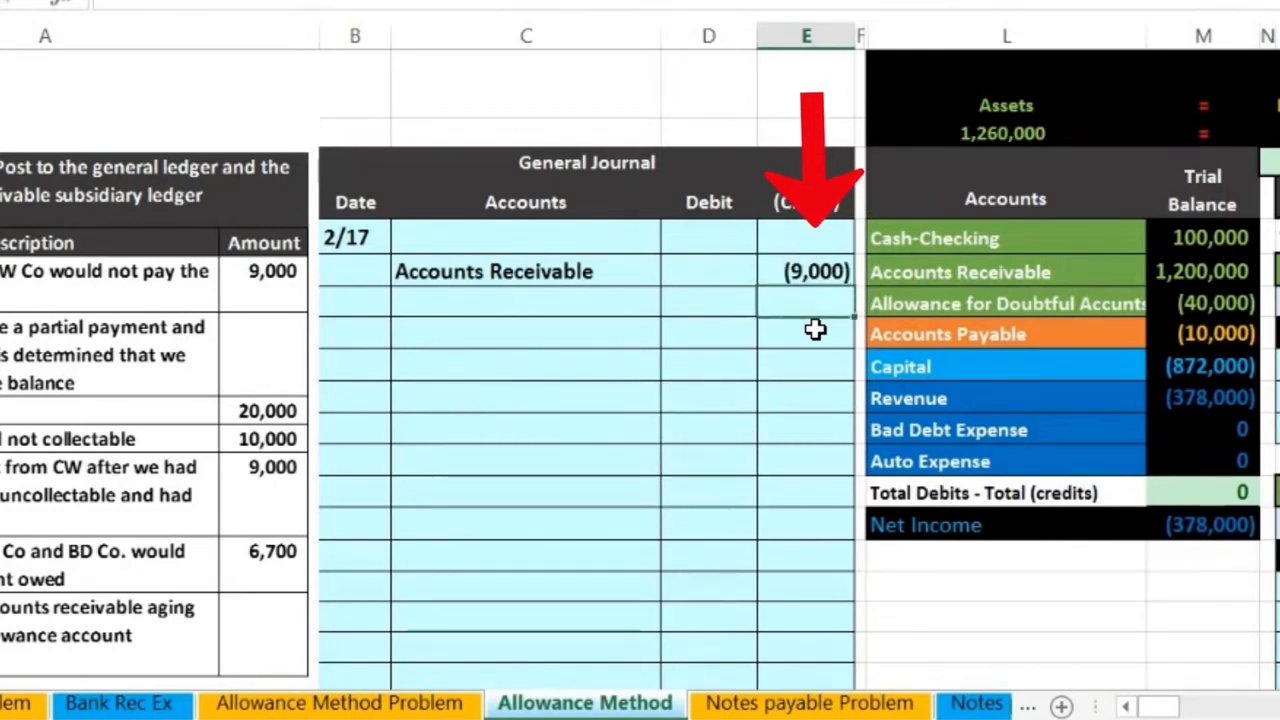
{"action": "left_click", "coordinate": [806, 280]}
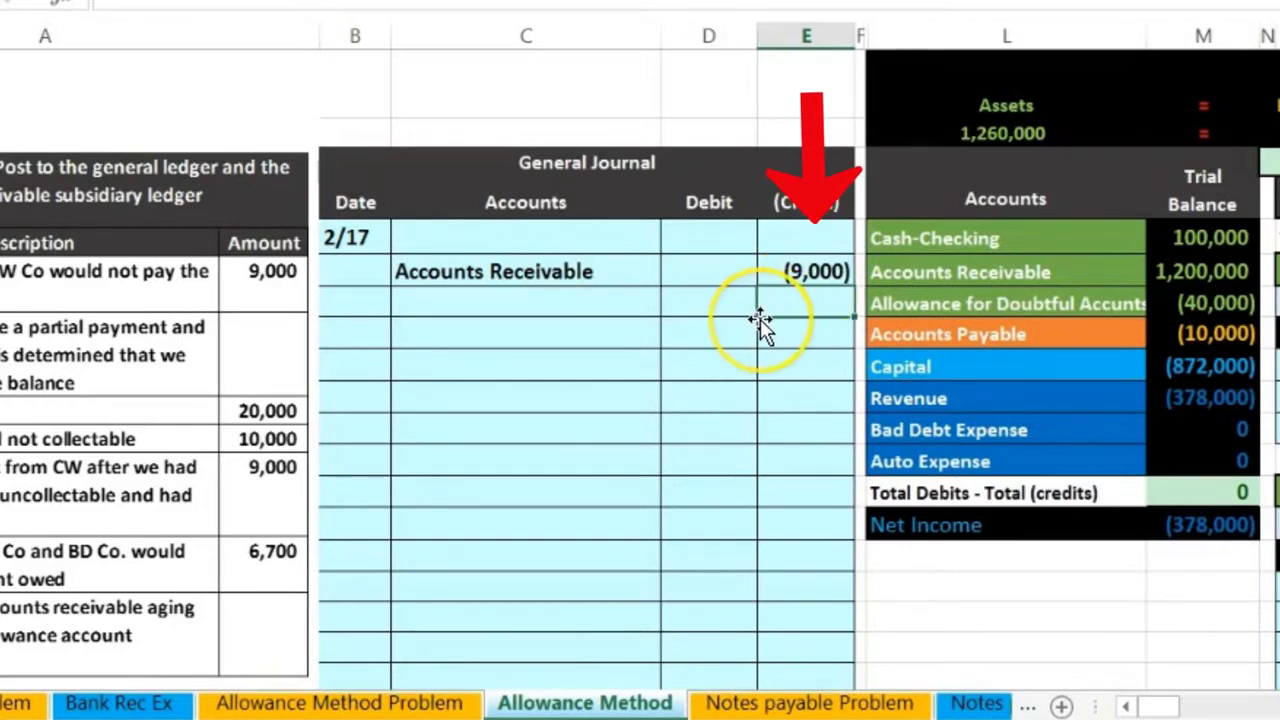
Enter 9000 as the debit in cell D5 of the General Journal for the 2/17 entry.
{"action": "left_click", "coordinate": [695, 237]}
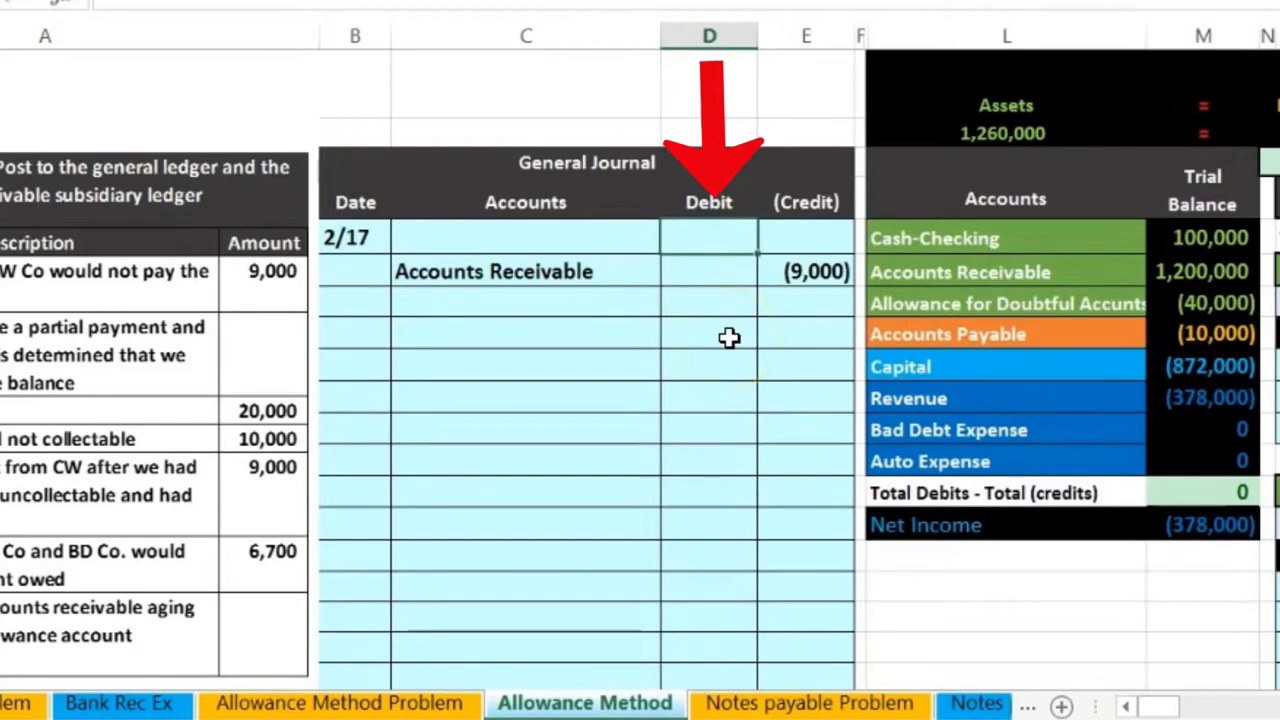
{"action": "type", "text": "9"}
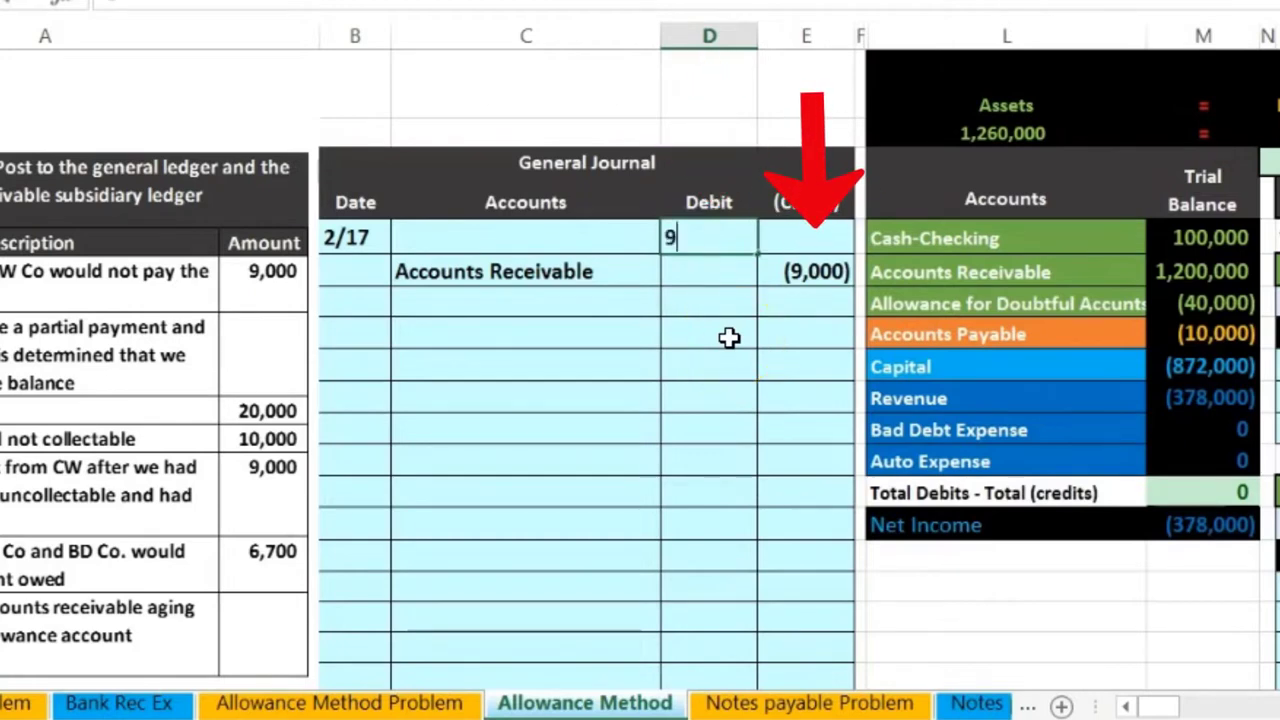
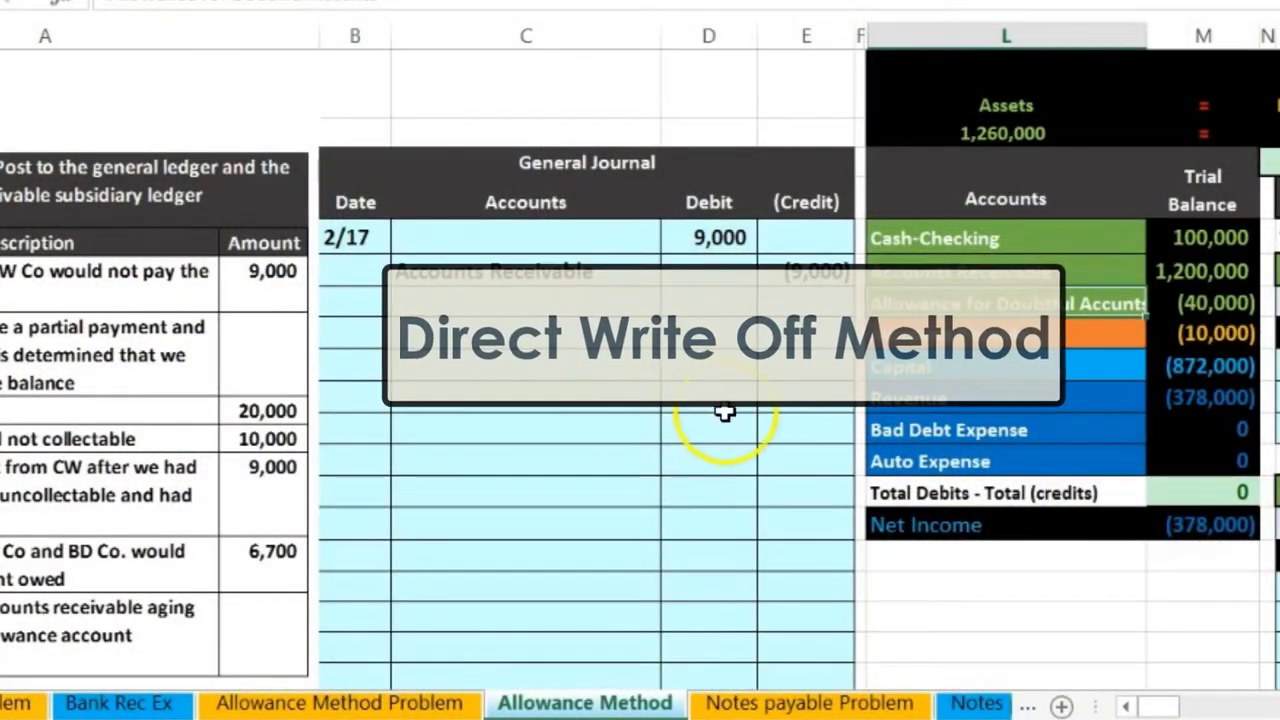
Review the Bad Debt Expense, Revenue, Accounts Receivable and Allowance for Doubtful Accunts lines in the trial balance to choose the debit account.
{"action": "left_click", "coordinate": [884, 430]}
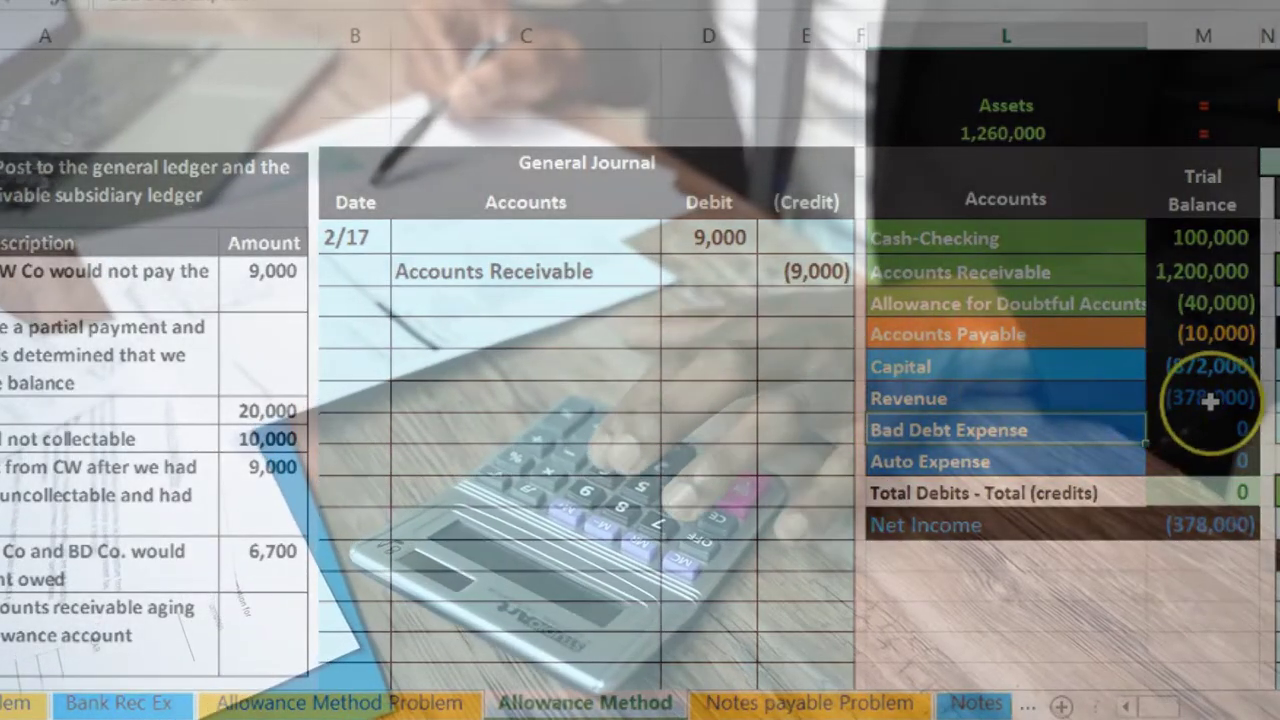
{"action": "left_click", "coordinate": [1205, 398]}
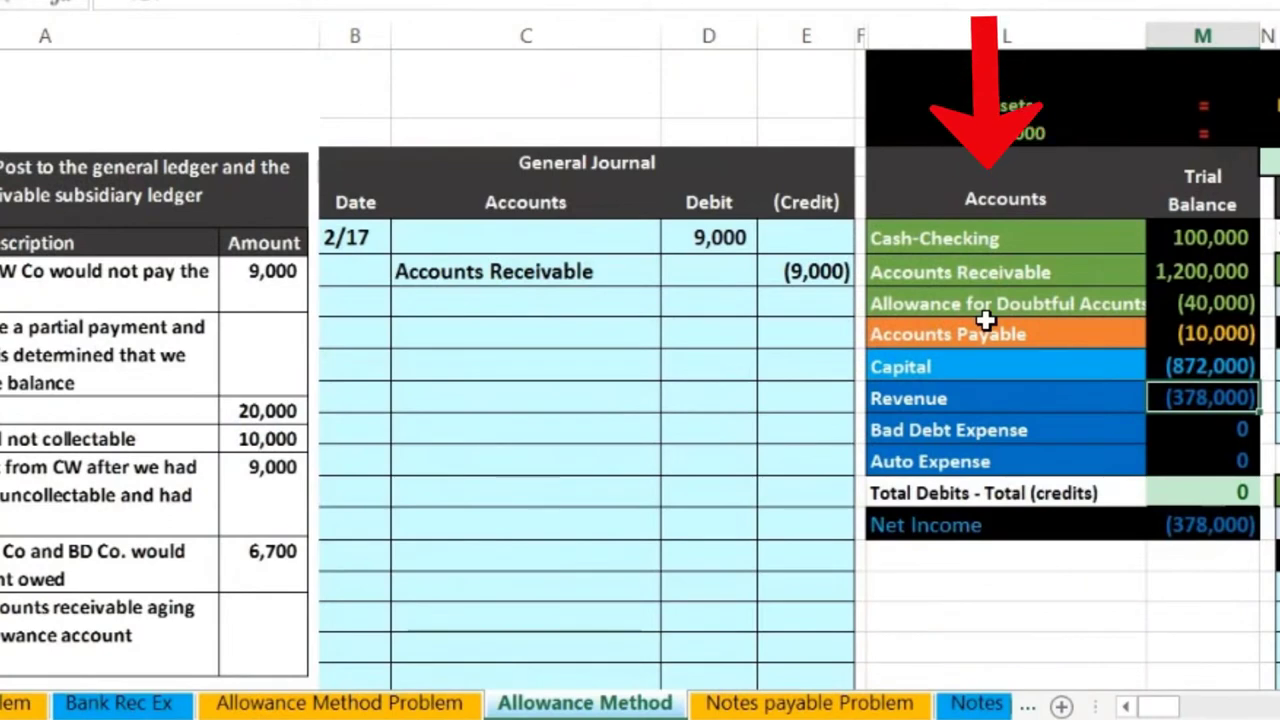
{"action": "left_click_drag", "start_coordinate": [1004, 308], "coordinate": [1166, 305]}
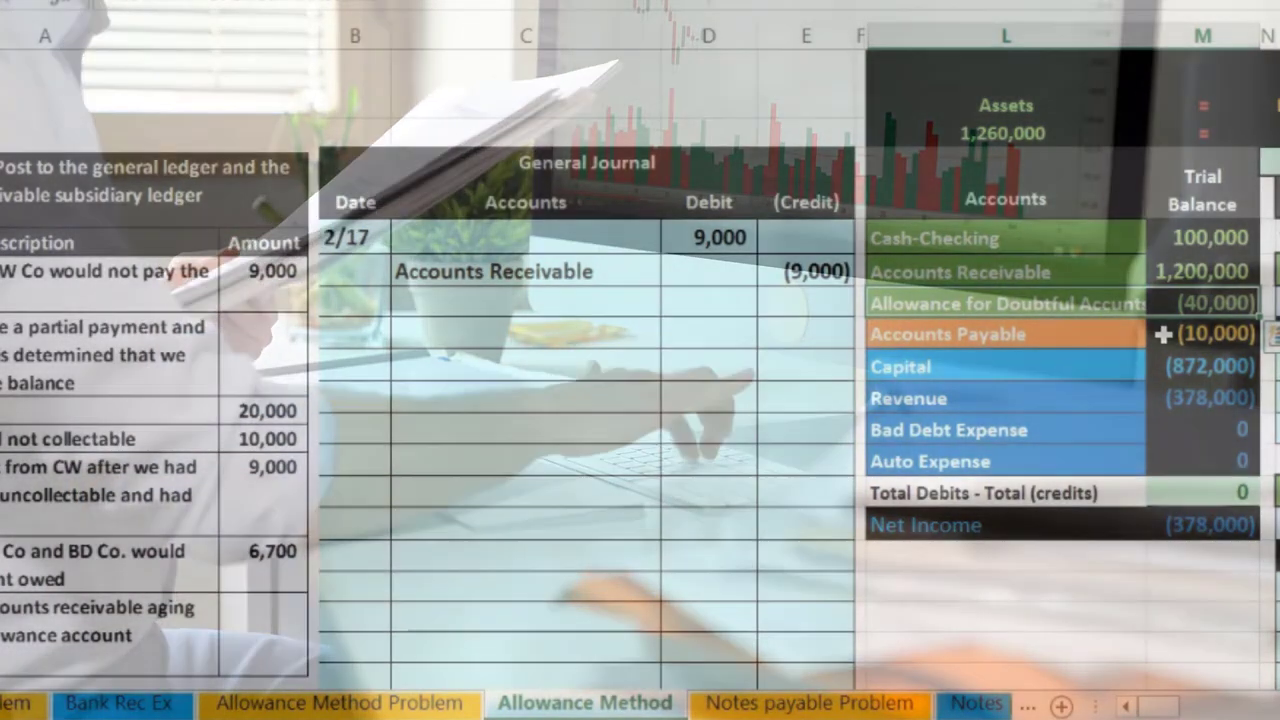
{"action": "key", "text": "ctrl+c"}
{"action": "left_click", "coordinate": [1203, 272]}
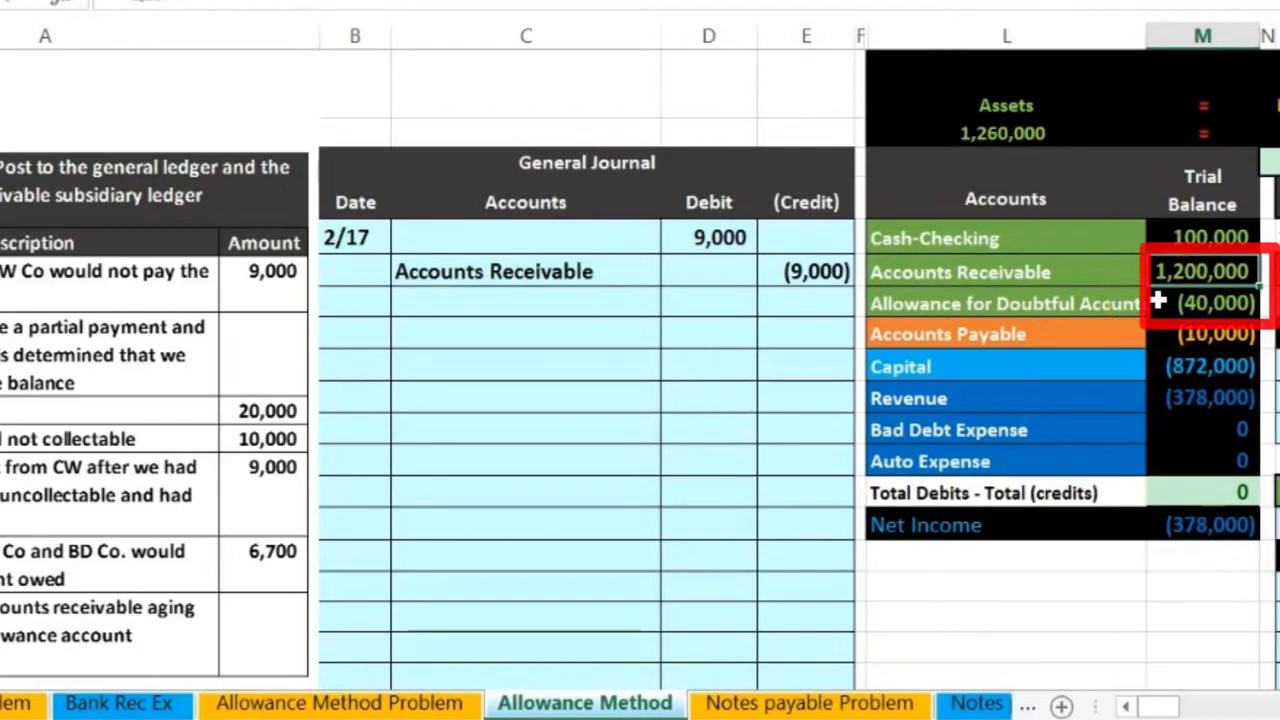
{"action": "left_click", "coordinate": [1169, 303]}
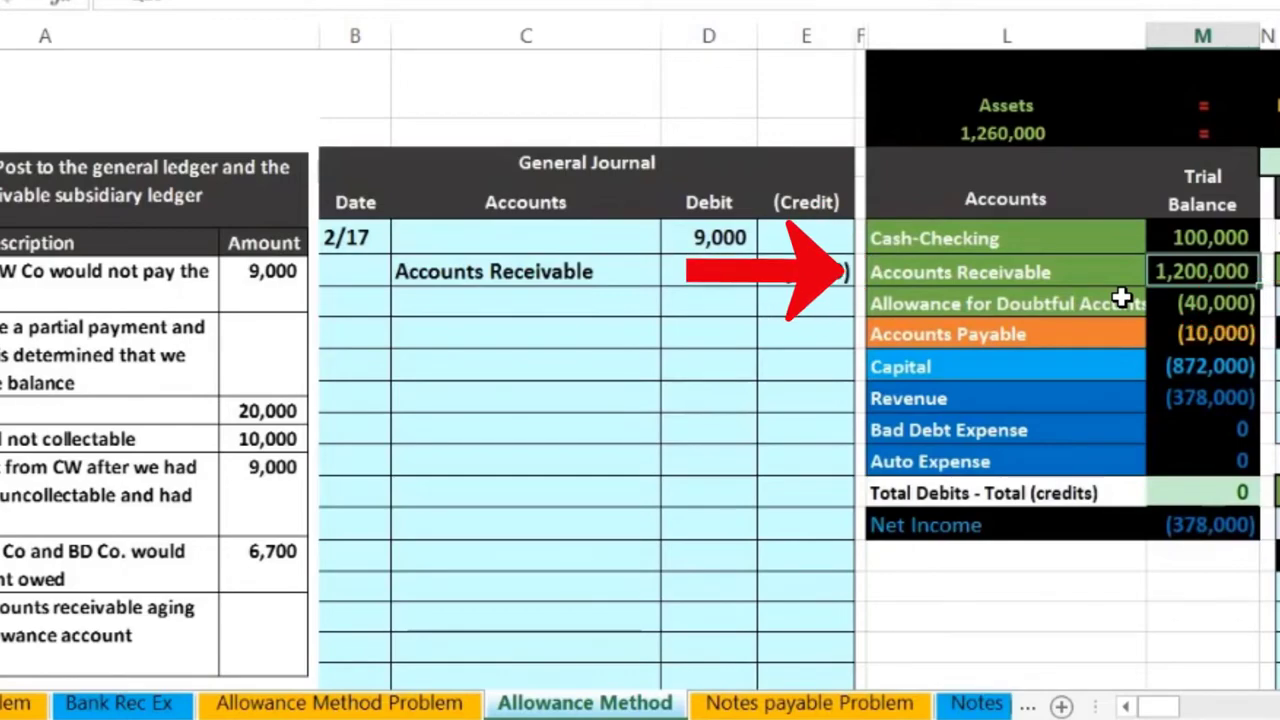
Examine the customer balances in the Accounts Receivable subsidiary ledger and compare them with the receivable and allowance balances in the trial balance.
{"action": "left_click_drag", "start_coordinate": [1170, 708], "coordinate": [1190, 708]}
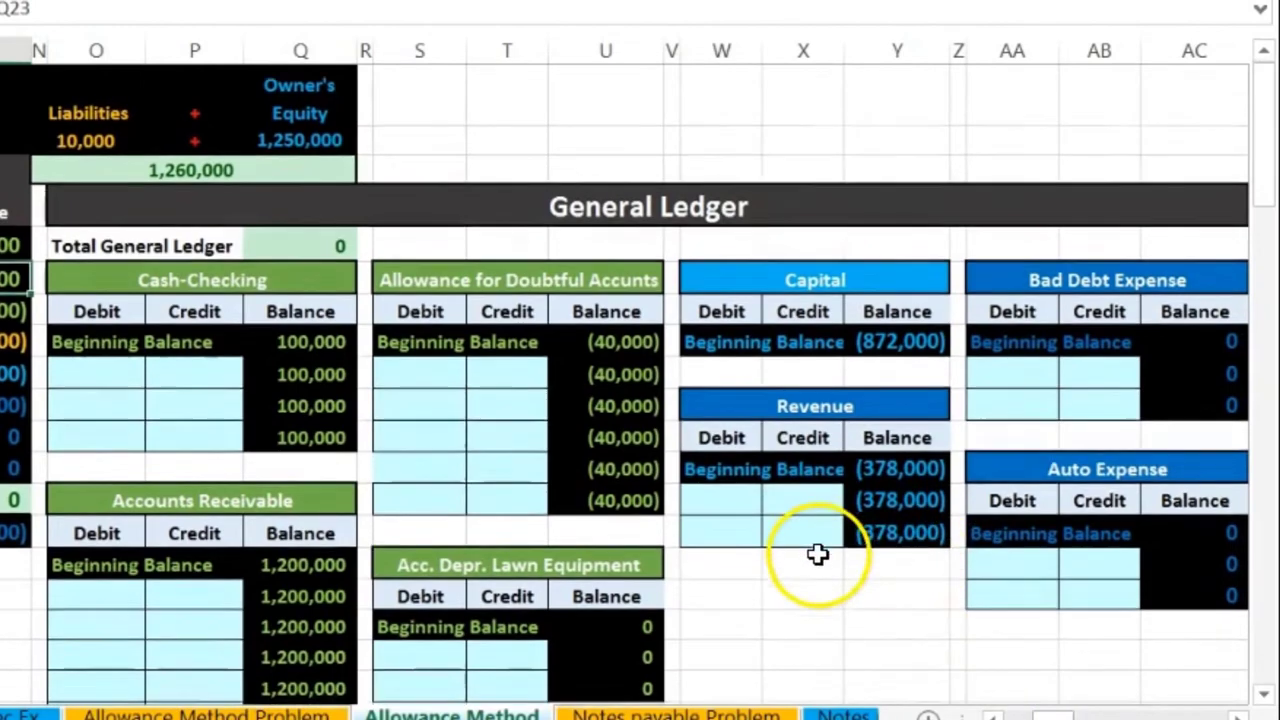
{"action": "scroll", "coordinate": [817, 554], "scroll_direction": "down", "scroll_amount": 8}
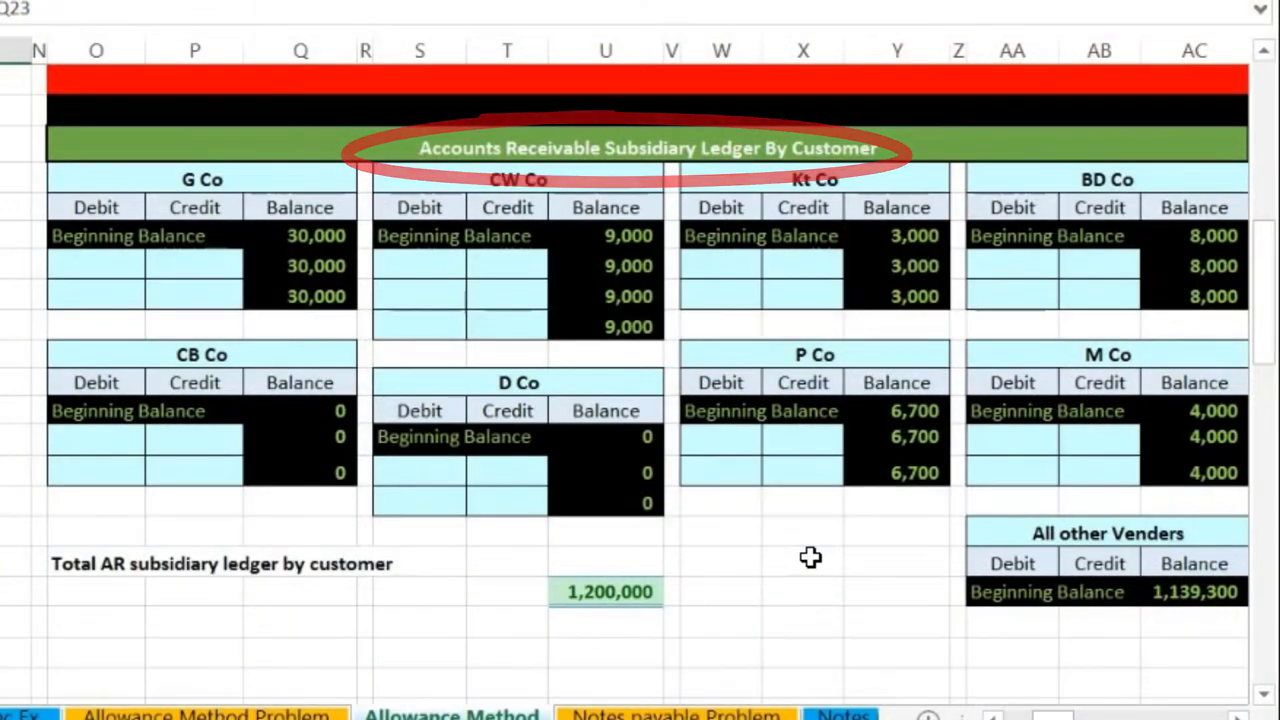
{"action": "scroll", "coordinate": [810, 557], "scroll_direction": "up", "scroll_amount": 5}
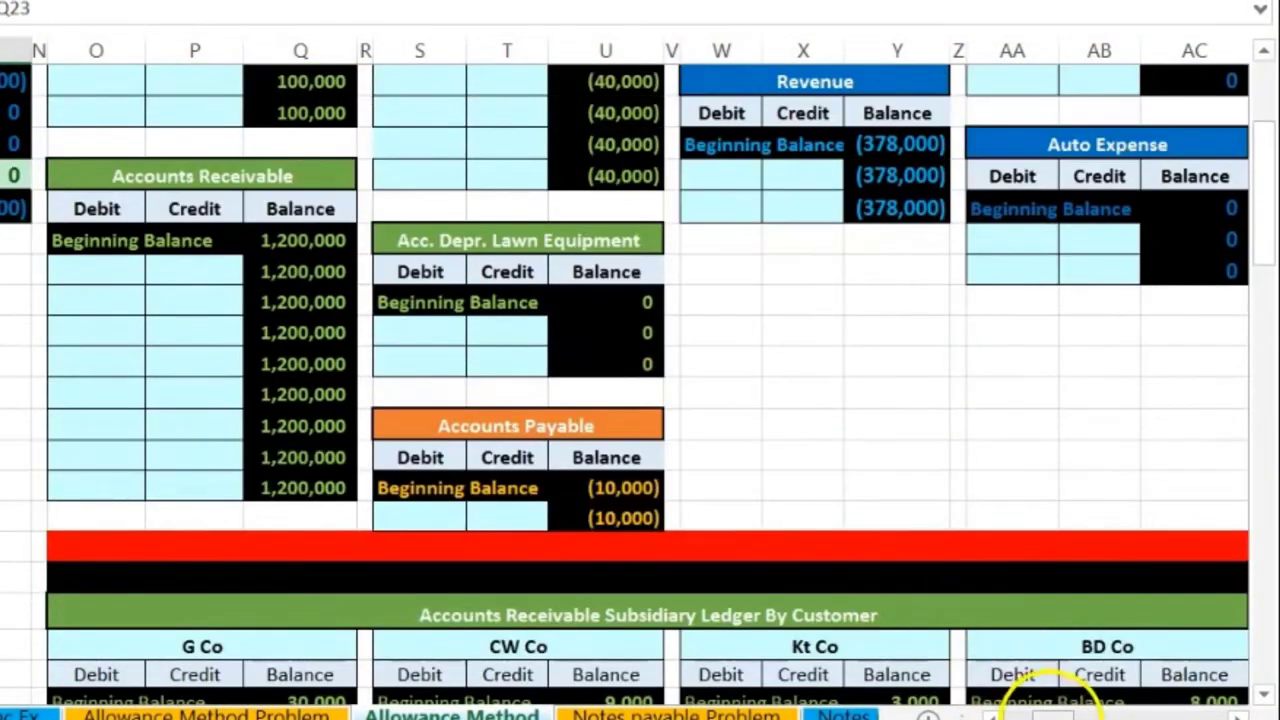
{"action": "left_click_drag", "start_coordinate": [1045, 712], "coordinate": [1020, 714]}
{"action": "scroll", "coordinate": [865, 603], "scroll_direction": "up", "scroll_amount": 4}
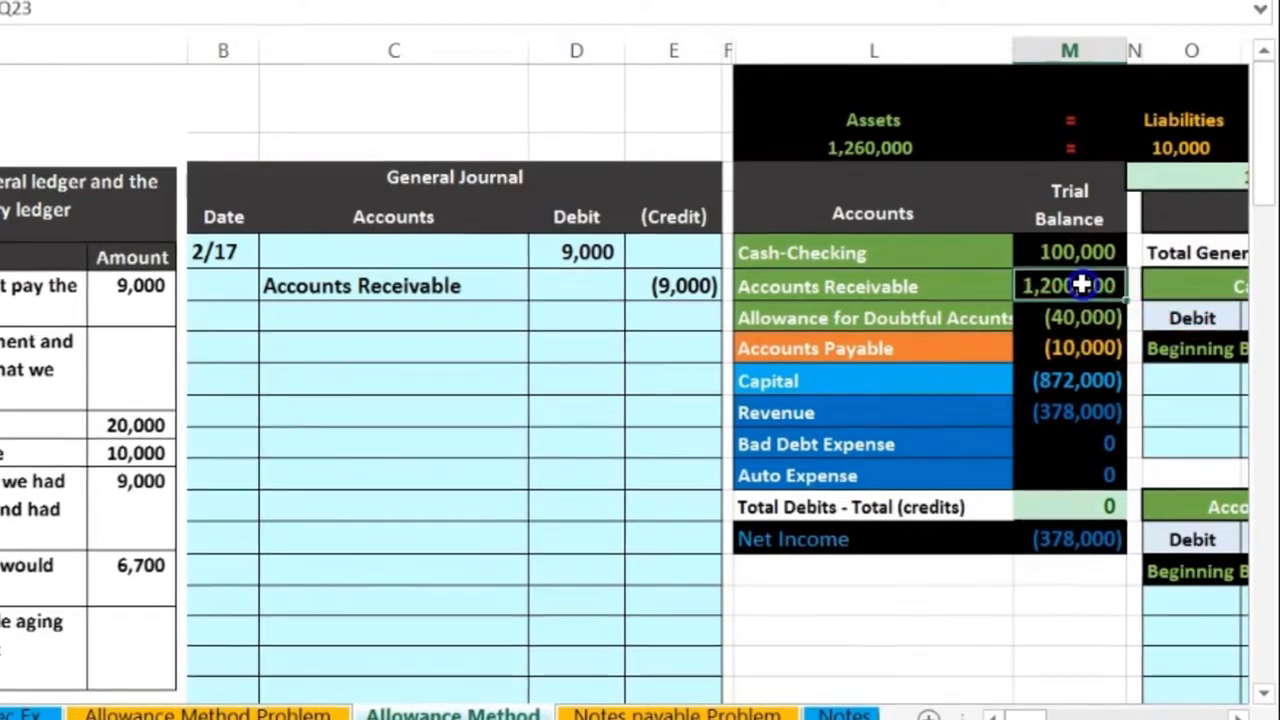
{"action": "left_click_drag", "start_coordinate": [1080, 287], "coordinate": [1080, 318]}
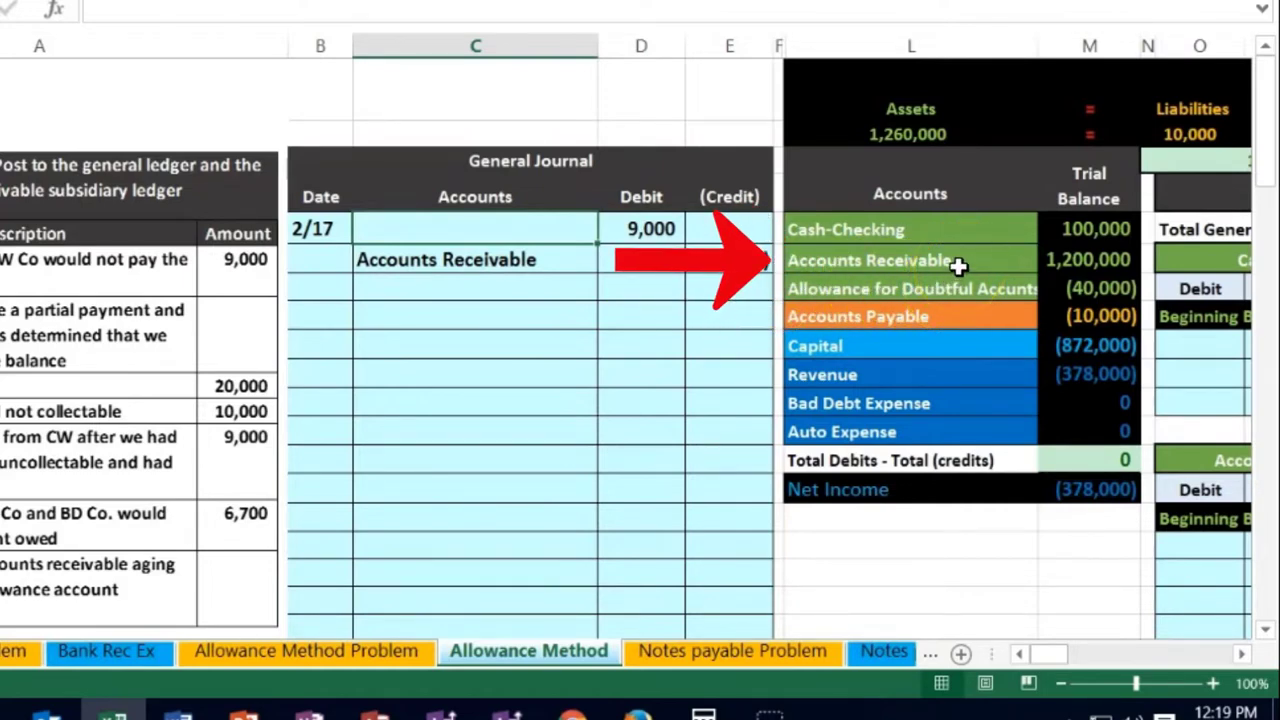
Copy the Allowance for Doubtful Accunts account name from the trial balance into journal cell C5, pasting values only.
{"action": "left_click", "coordinate": [1064, 287]}
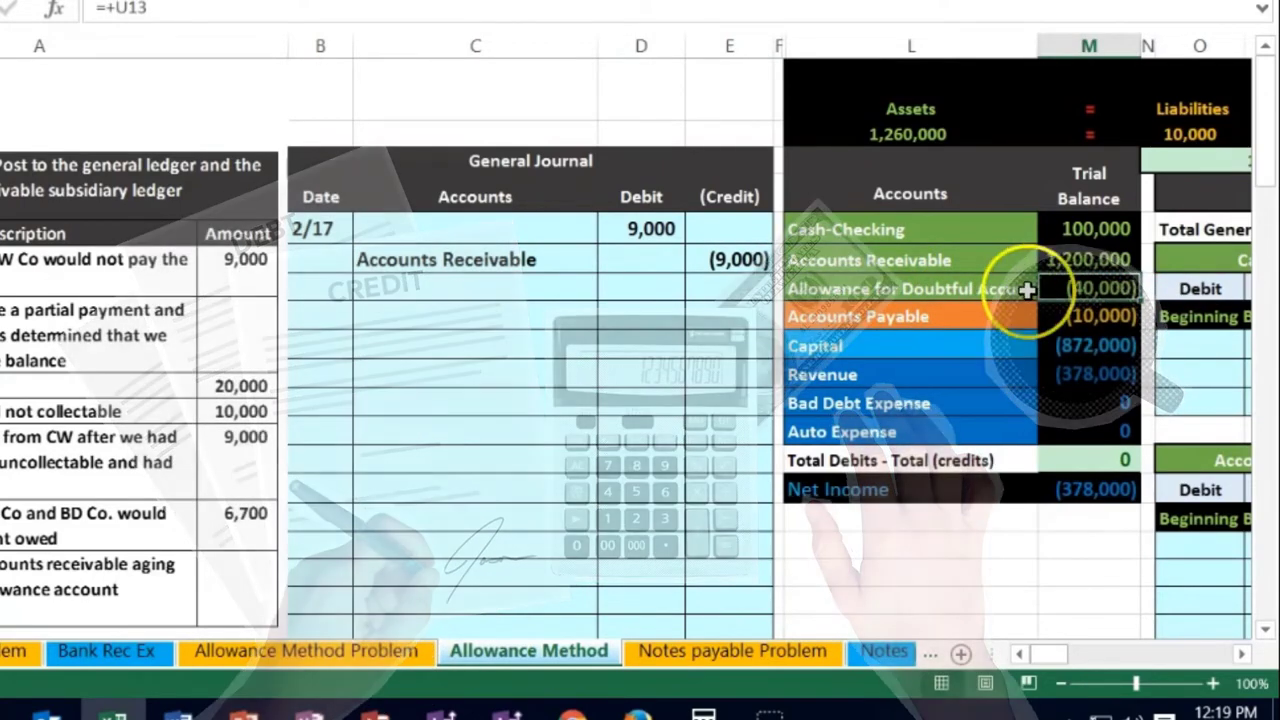
{"action": "left_click", "coordinate": [937, 285]}
{"action": "right_click", "coordinate": [943, 280]}
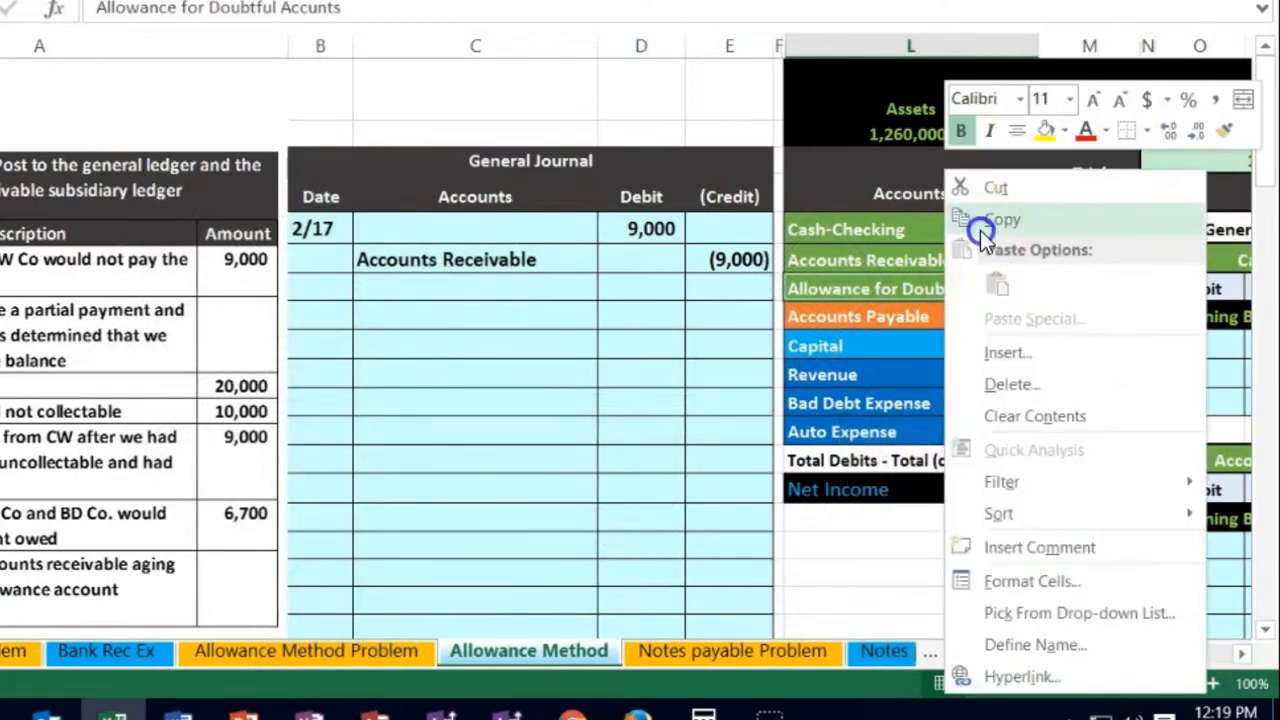
{"action": "left_click", "coordinate": [980, 222]}
{"action": "left_click", "coordinate": [476, 226]}
{"action": "right_click", "coordinate": [476, 220]}
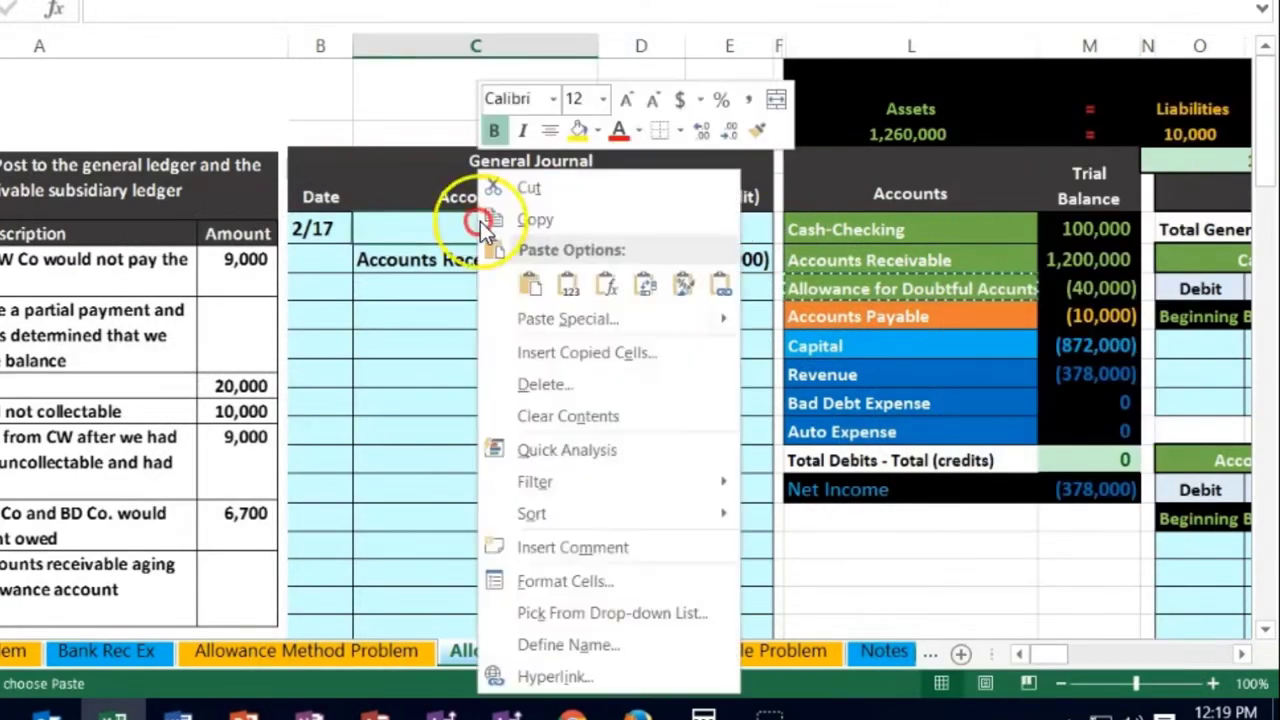
{"action": "left_click", "coordinate": [562, 285]}
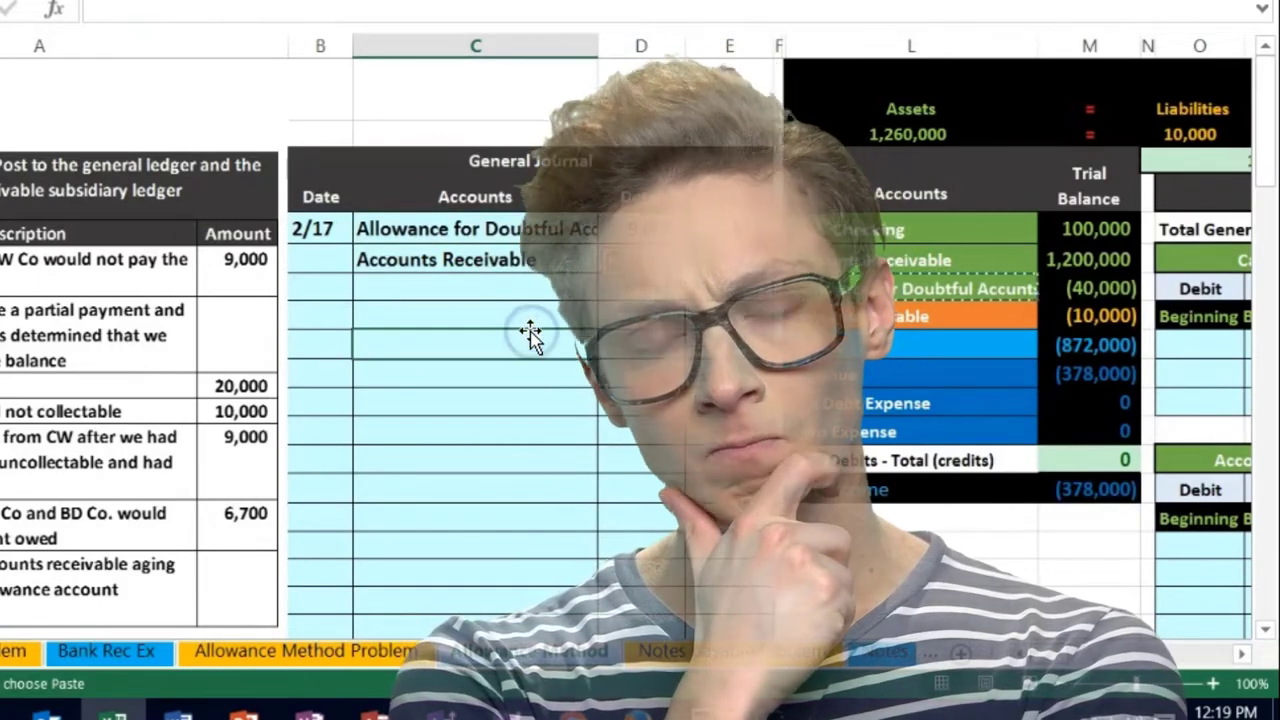
Review the 2/17 journal entry's debit and credit lines against the receivable and allowance balances in the trial balance.
{"action": "left_click", "coordinate": [535, 287]}
{"action": "left_click_drag", "start_coordinate": [540, 259], "coordinate": [694, 261]}
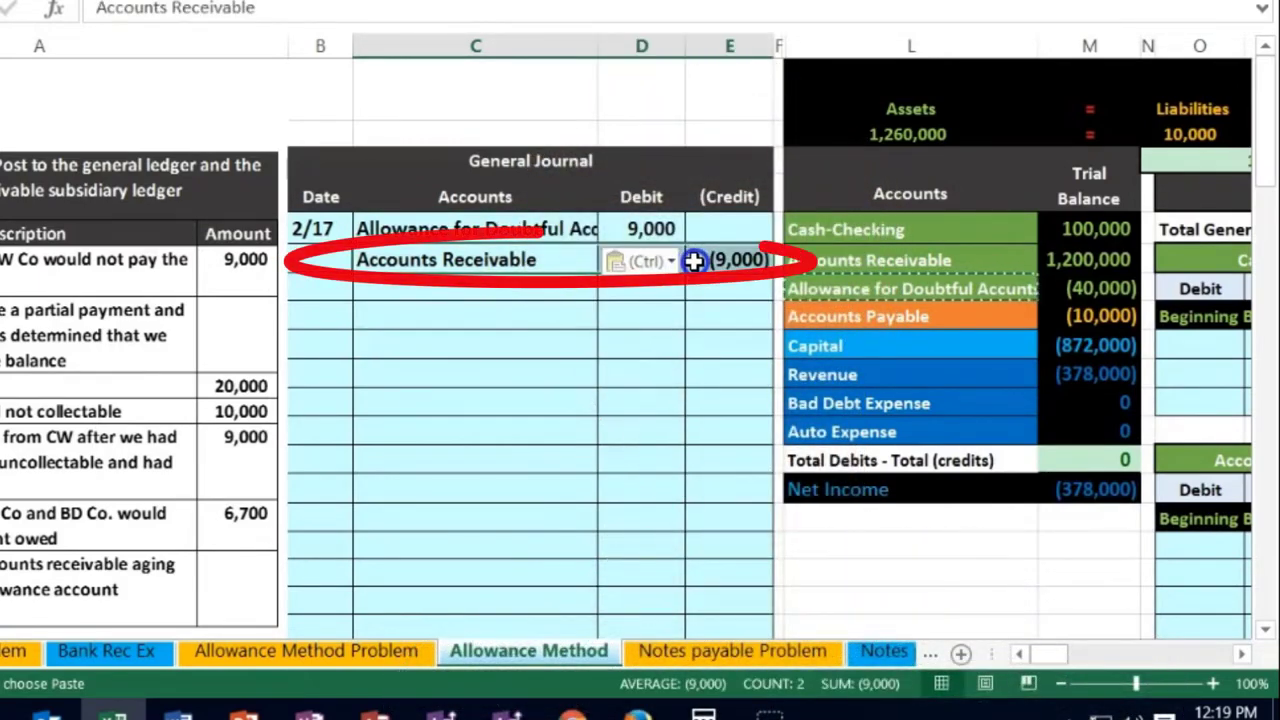
{"action": "left_click", "coordinate": [645, 226]}
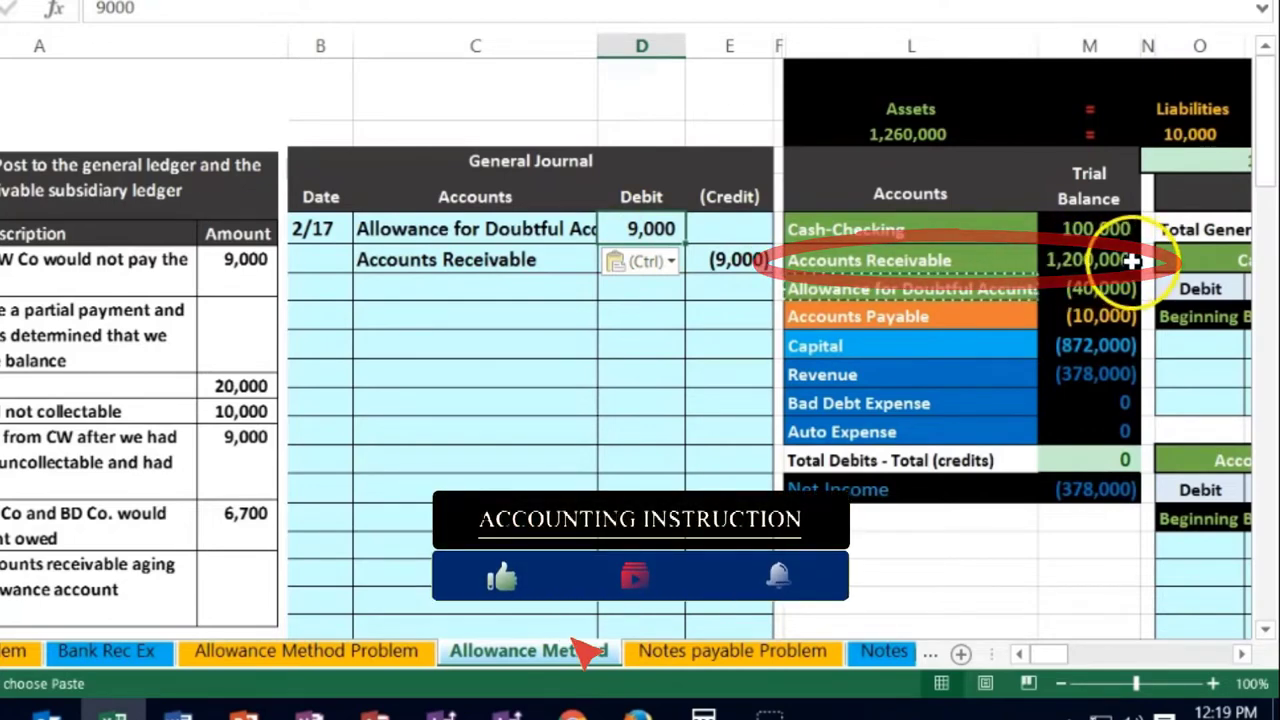
{"action": "left_click_drag", "start_coordinate": [1131, 260], "coordinate": [1122, 287]}
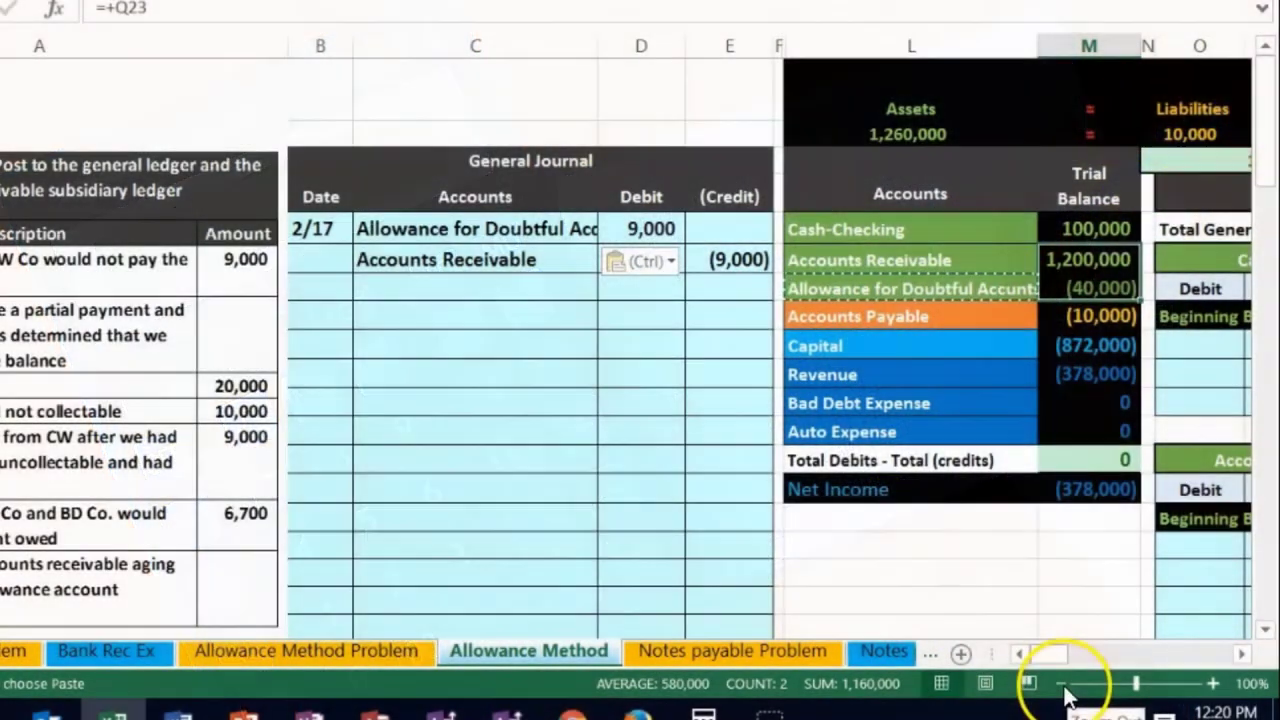
Post the allowance debit to the general ledger by entering =D5 in cell S9 of the Allowance for Doubtful Accunts account.
{"action": "left_click", "coordinate": [1063, 684]}
{"action": "left_click", "coordinate": [1063, 684]}
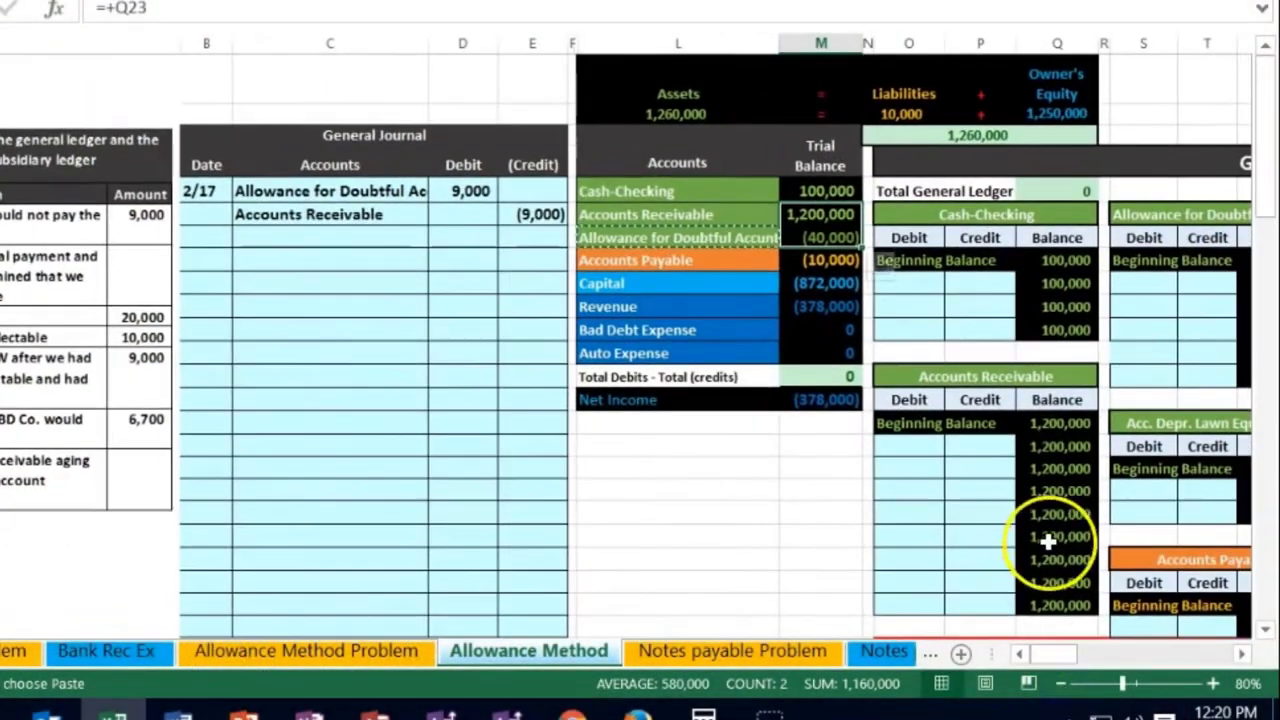
{"action": "left_click", "coordinate": [1043, 537]}
{"action": "key", "text": "Right"}
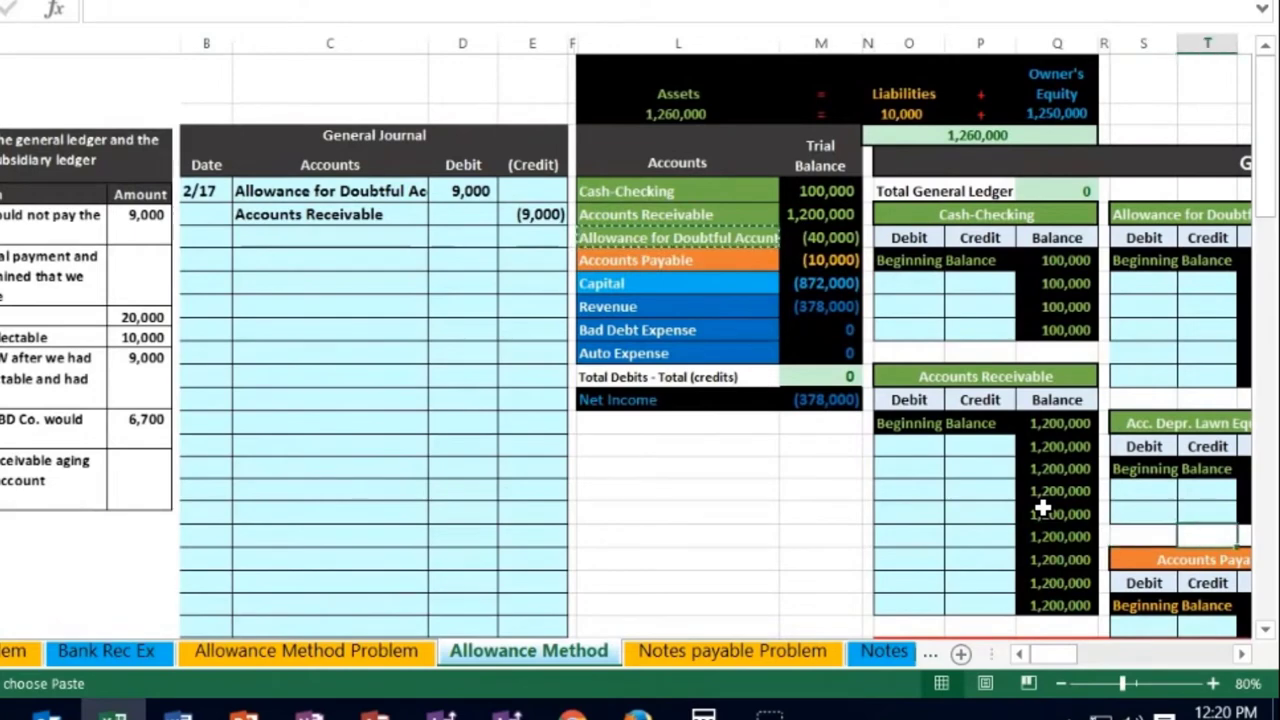
{"action": "key", "text": "Right"}
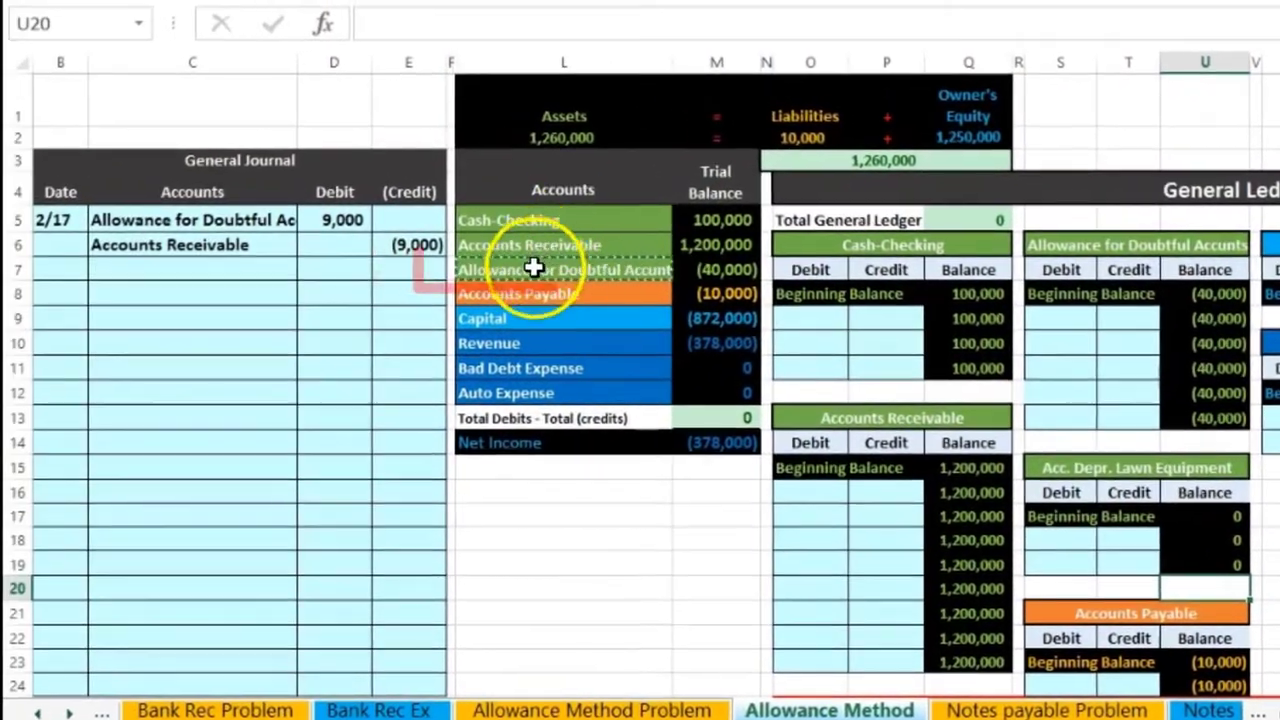
{"action": "left_click_drag", "start_coordinate": [535, 268], "coordinate": [678, 262]}
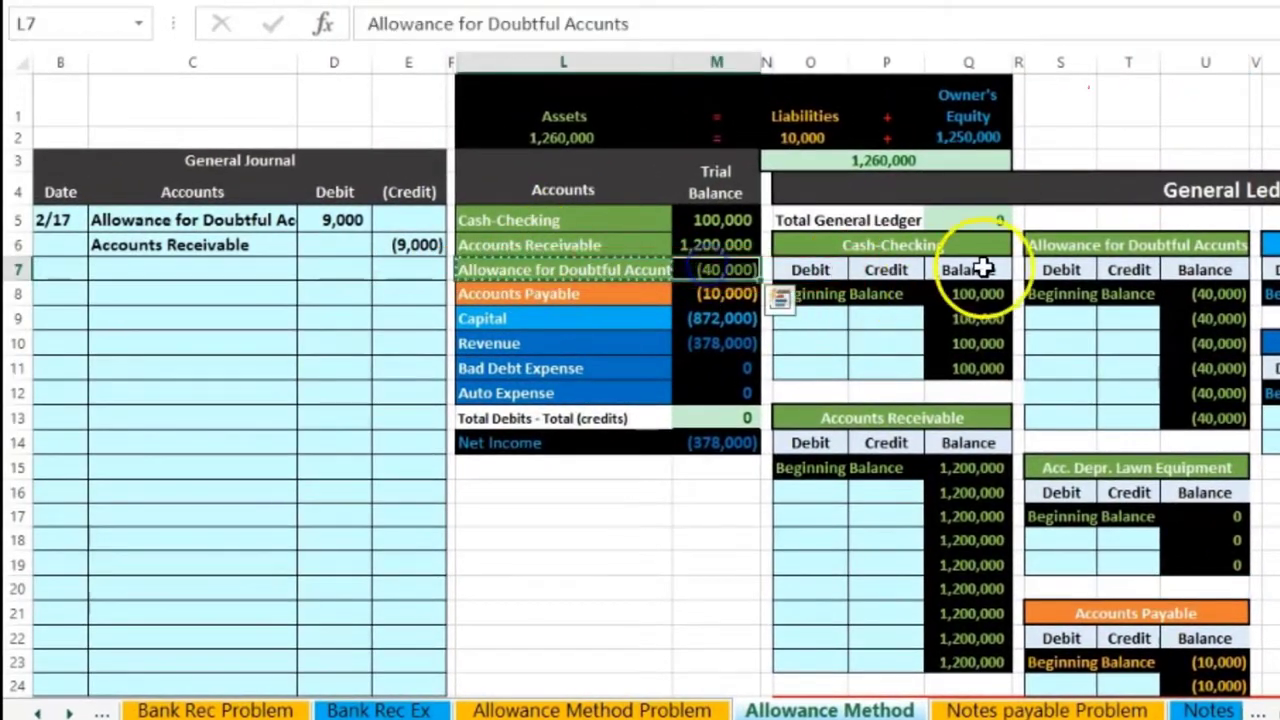
{"action": "left_click", "coordinate": [1061, 240]}
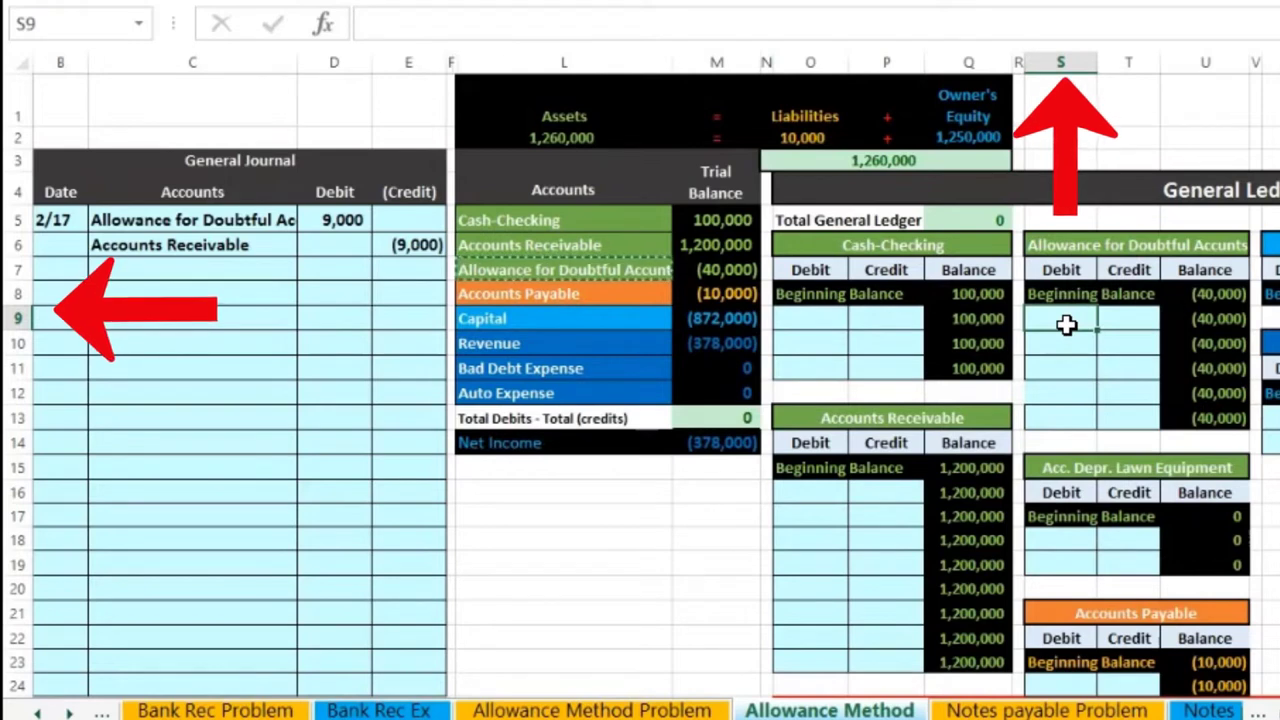
{"action": "left_click", "coordinate": [1066, 351]}
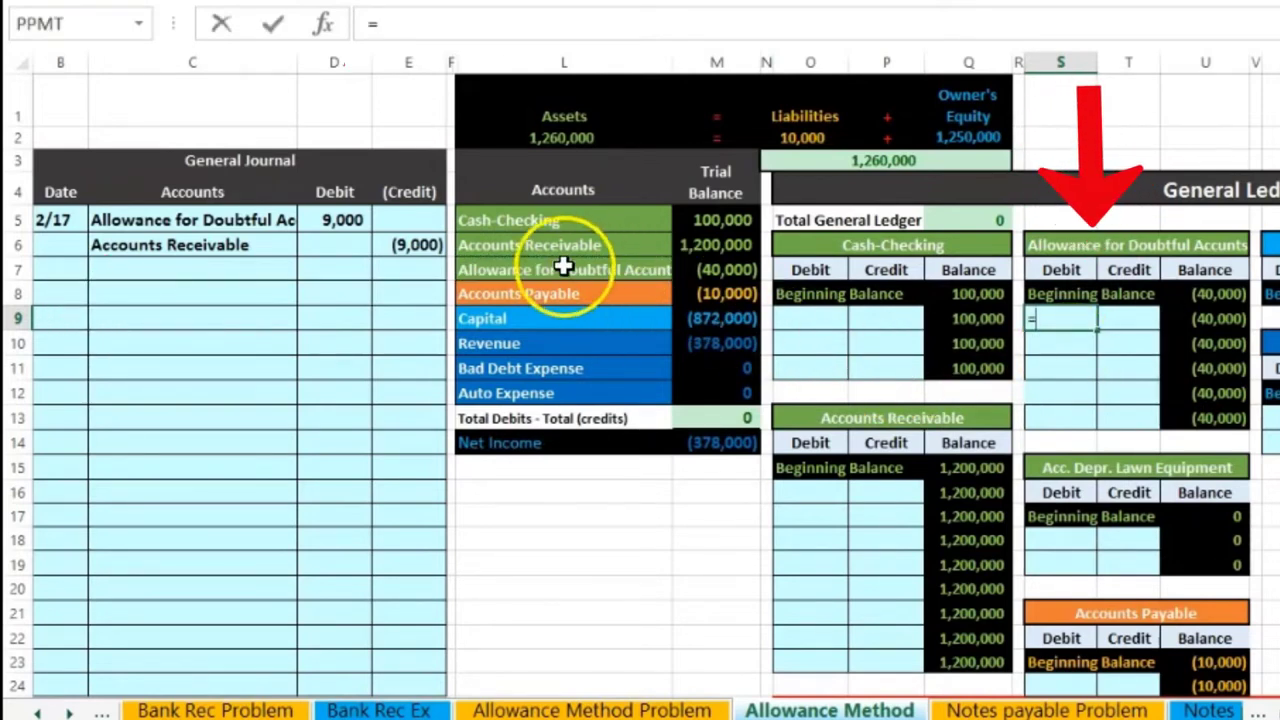
{"action": "left_click", "coordinate": [340, 218]}
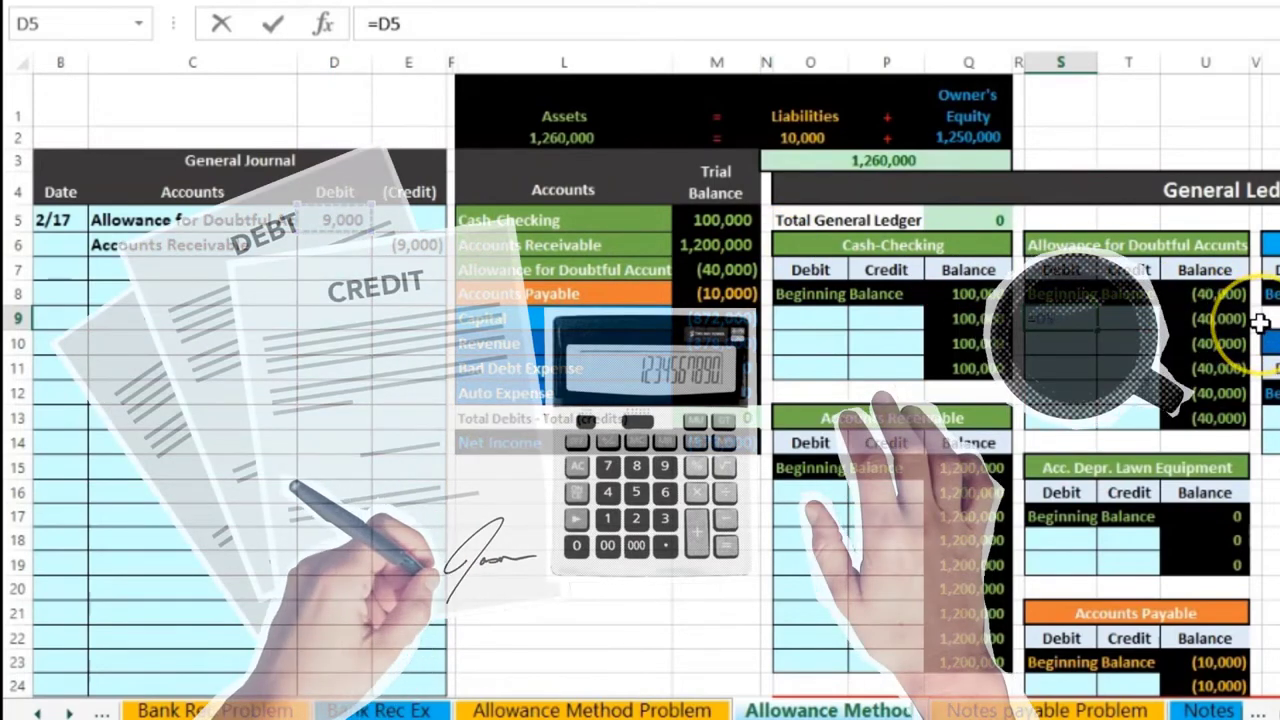
{"action": "key", "text": "Return"}
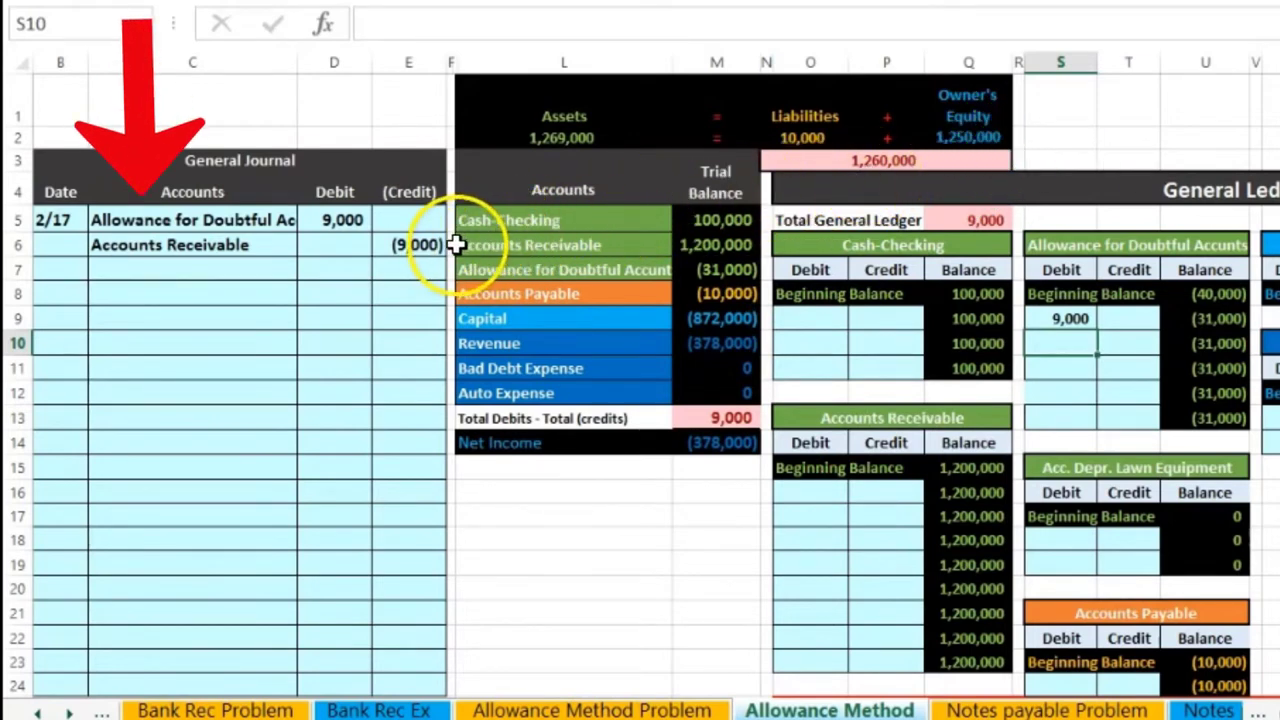
Post the Accounts Receivable credit to the general ledger by entering =E6 in cell P16, and check the account's running balance.
{"action": "left_click", "coordinate": [295, 245]}
{"action": "left_click_drag", "start_coordinate": [308, 245], "coordinate": [377, 245]}
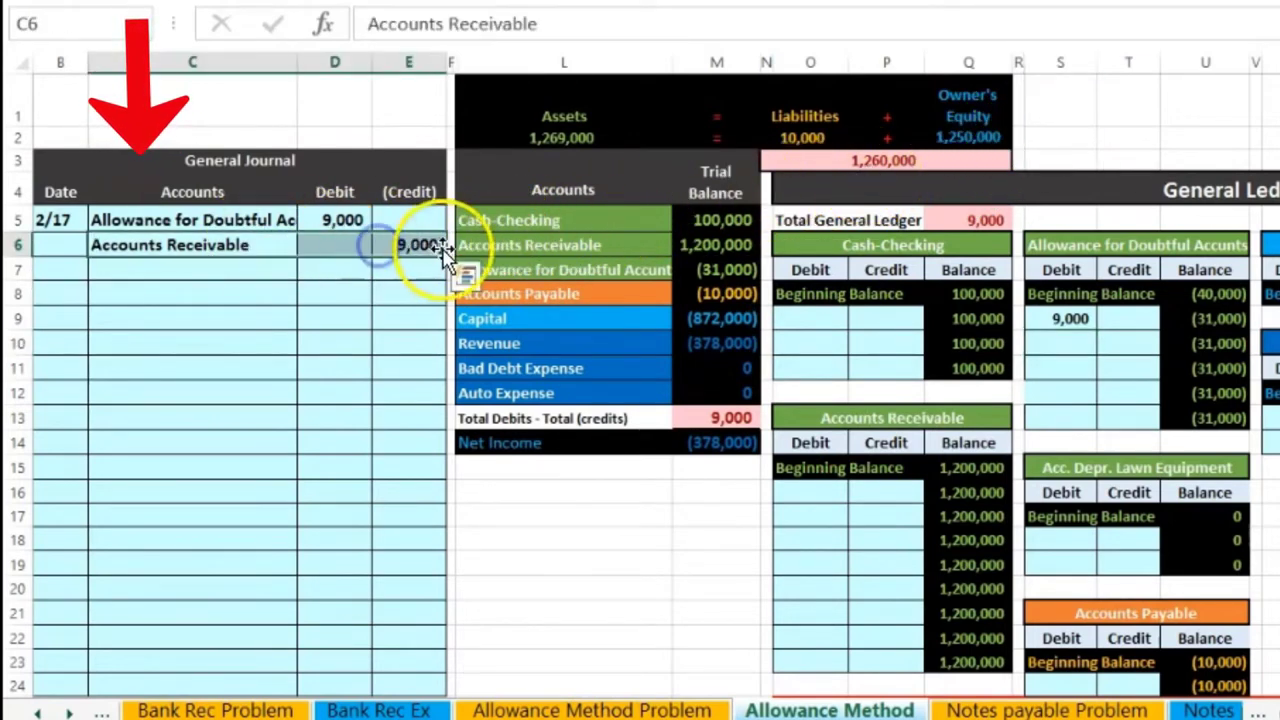
{"action": "left_click_drag", "start_coordinate": [500, 249], "coordinate": [694, 240]}
{"action": "mouse_move", "coordinate": [808, 417]}
{"action": "left_mouse_down"}
{"action": "mouse_move", "coordinate": [1023, 423]}
{"action": "mouse_move", "coordinate": [963, 425]}
{"action": "left_mouse_up"}
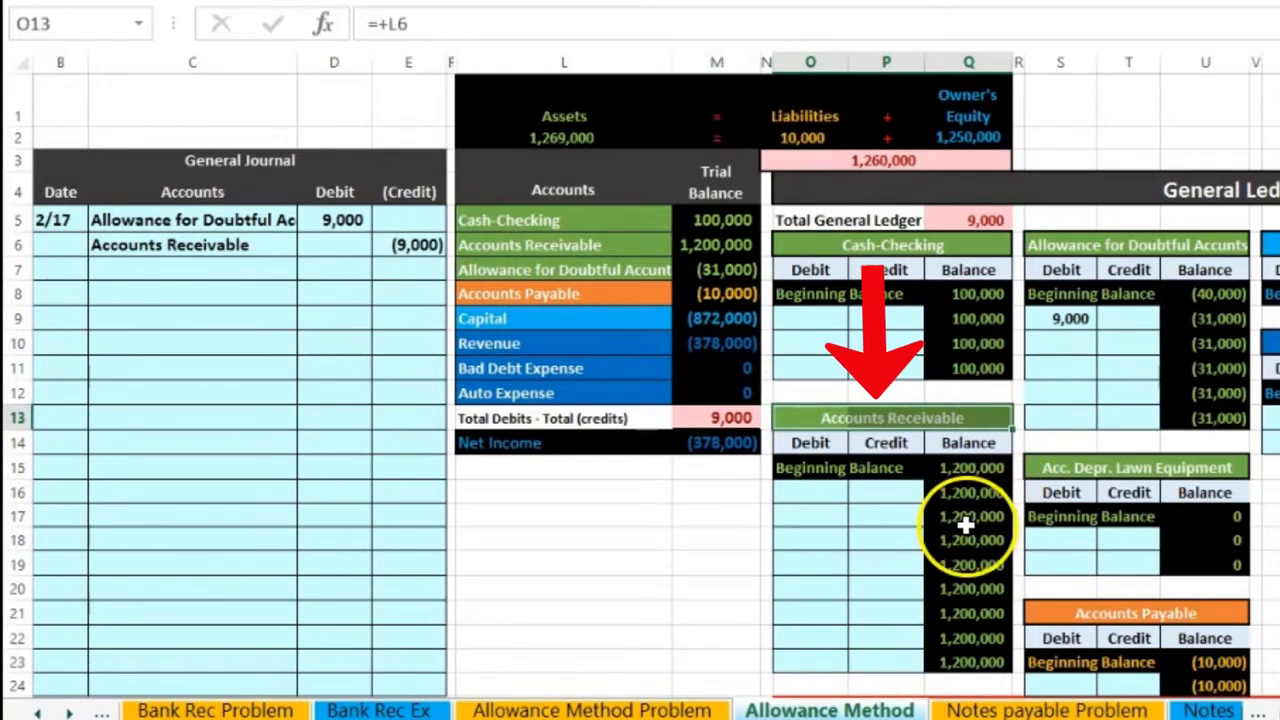
{"action": "left_click", "coordinate": [892, 491]}
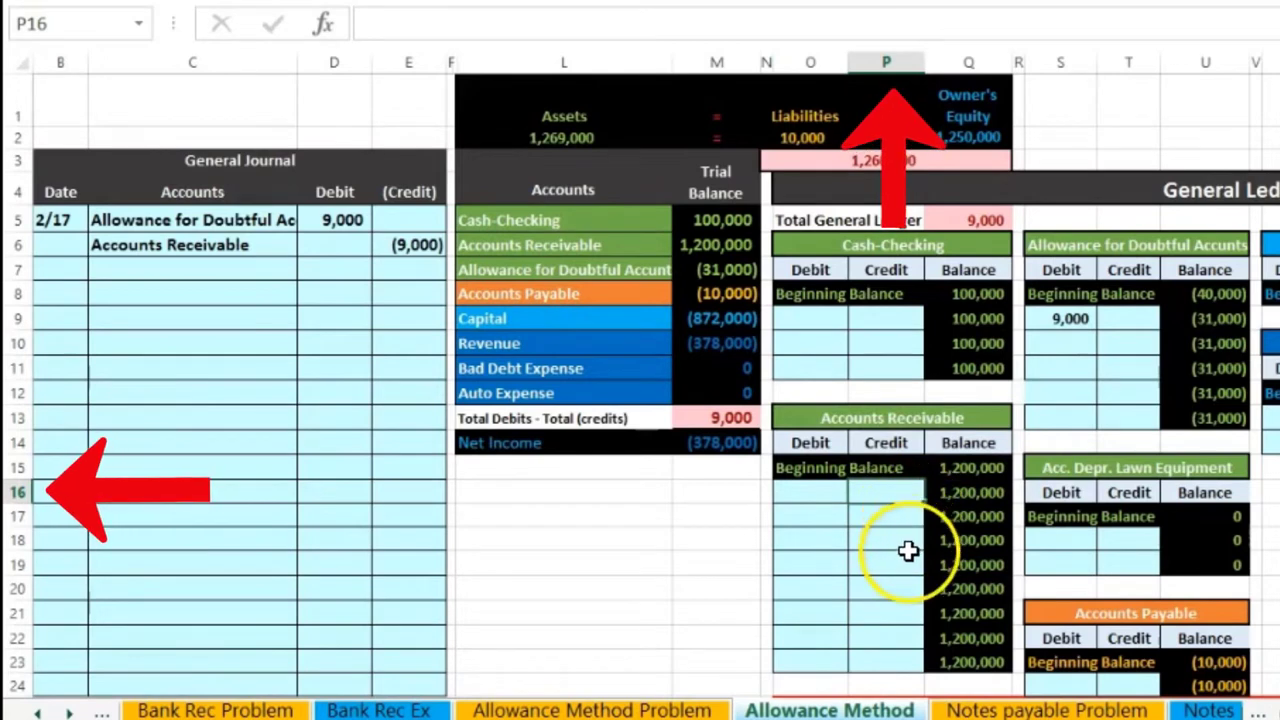
{"action": "type", "text": "="}
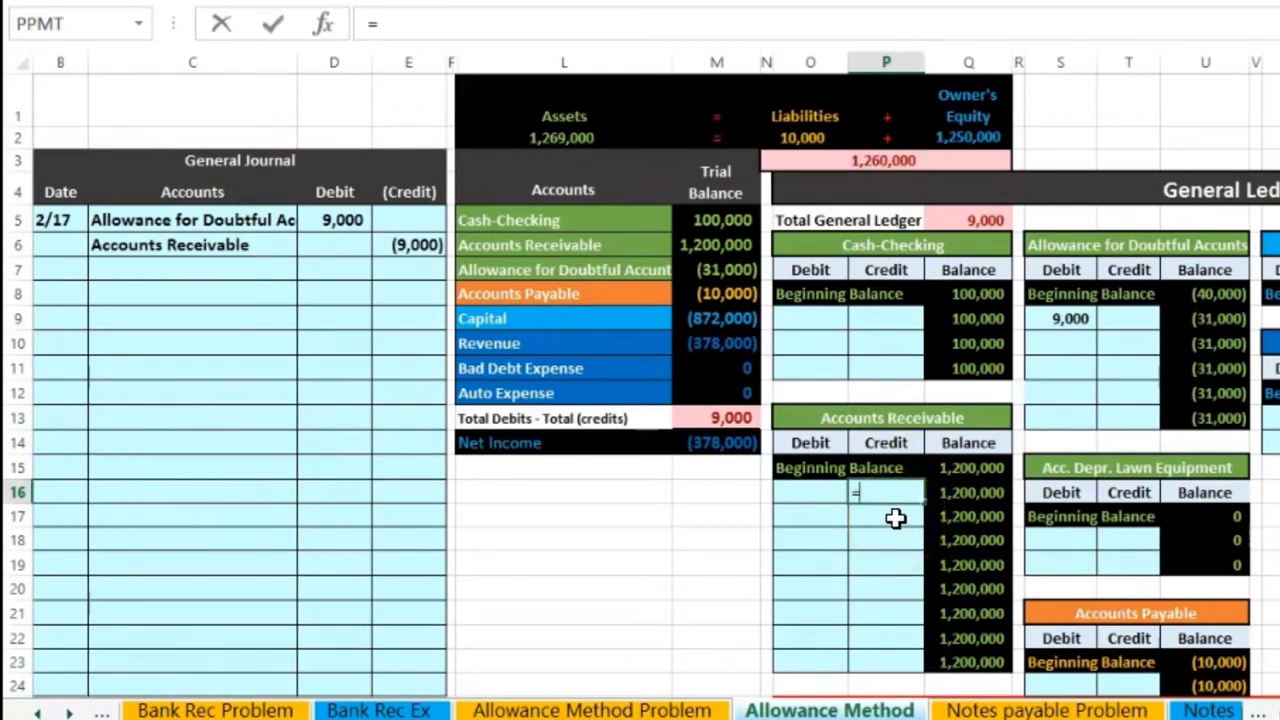
{"action": "left_click", "coordinate": [412, 248]}
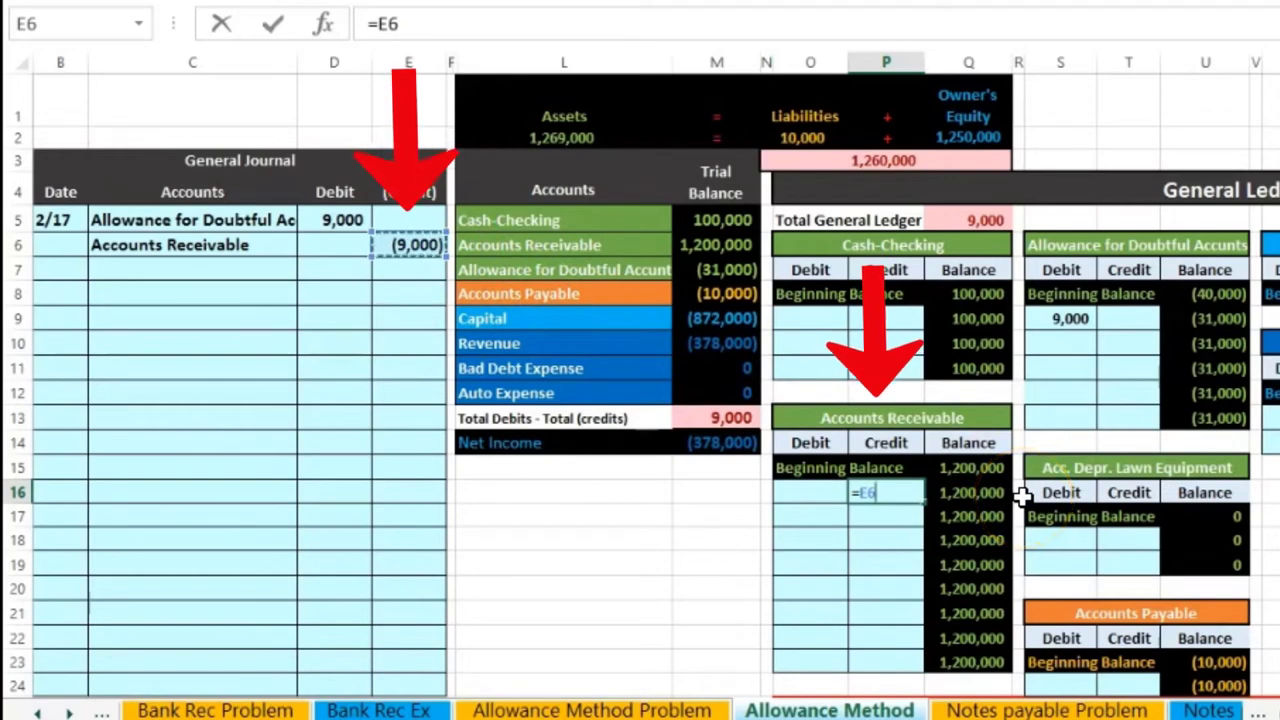
{"action": "key", "text": "Return"}
{"action": "key", "text": "Return"}
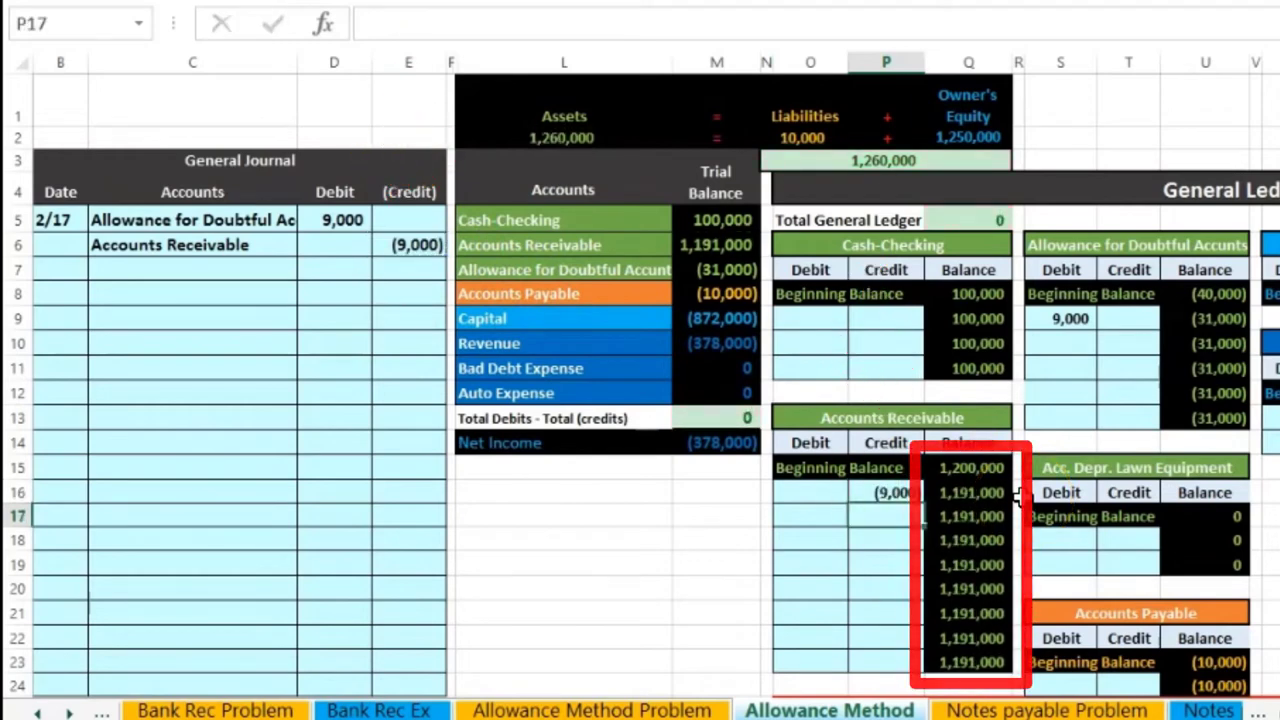
{"action": "left_click", "coordinate": [994, 488]}
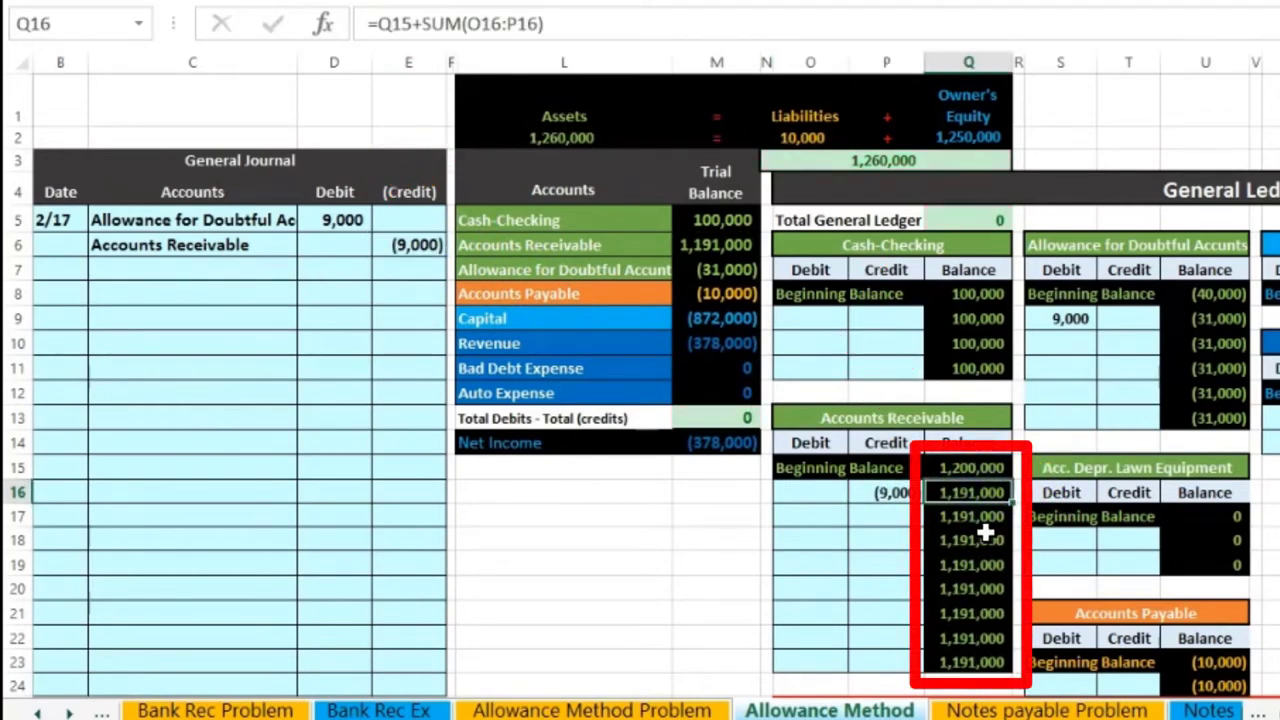
Compare the Accounts Receivable line in the trial balance with the Accounts Receivable account in the general ledger.
{"action": "left_click", "coordinate": [722, 247]}
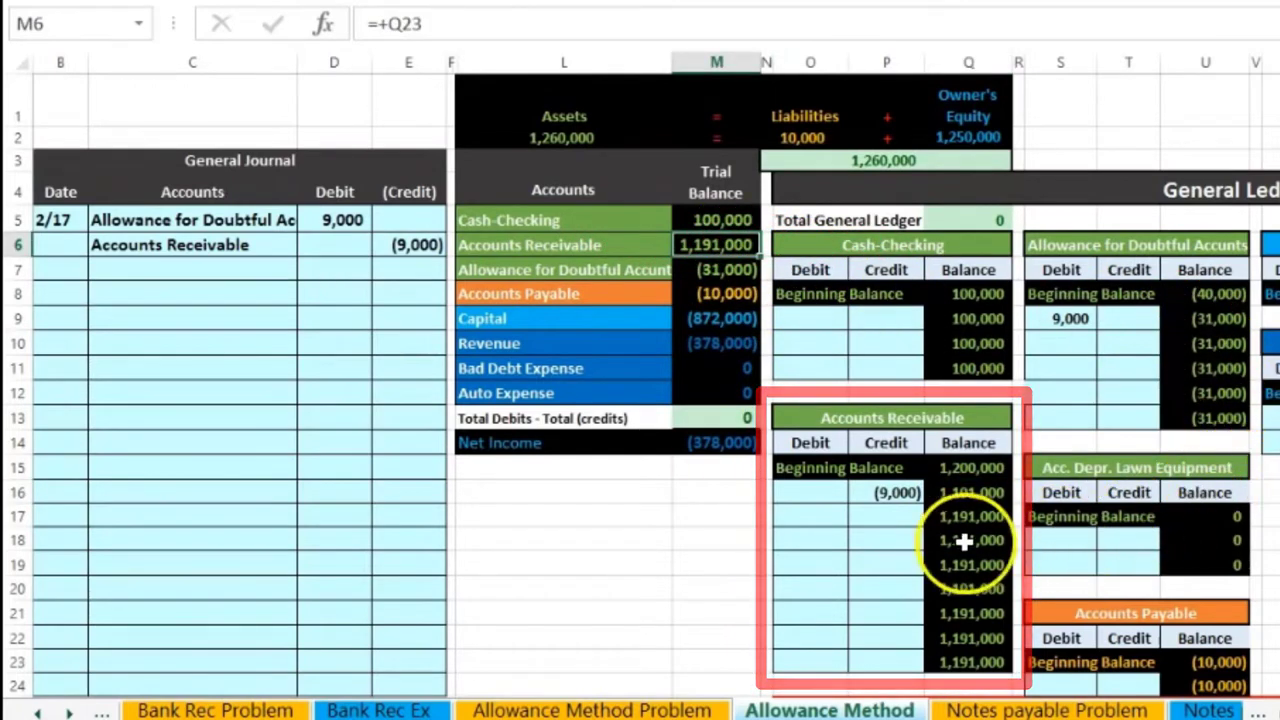
{"action": "left_click", "coordinate": [887, 518]}
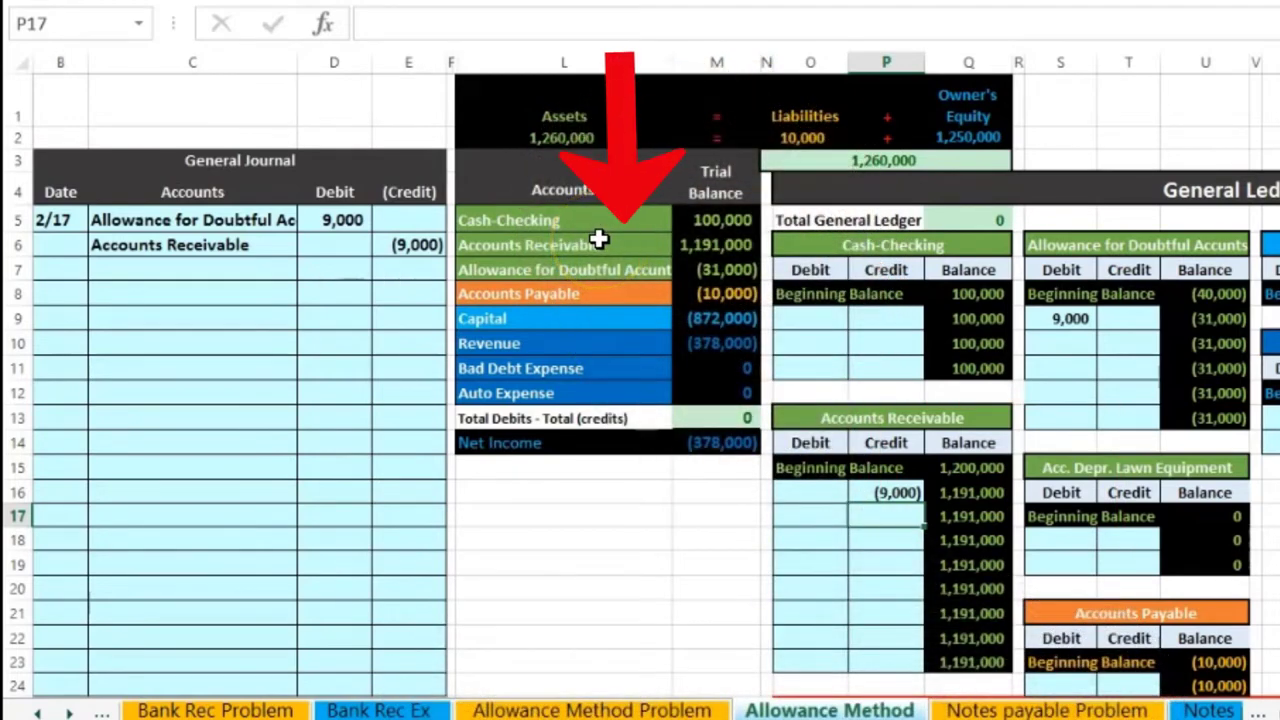
{"action": "left_click", "coordinate": [597, 243]}
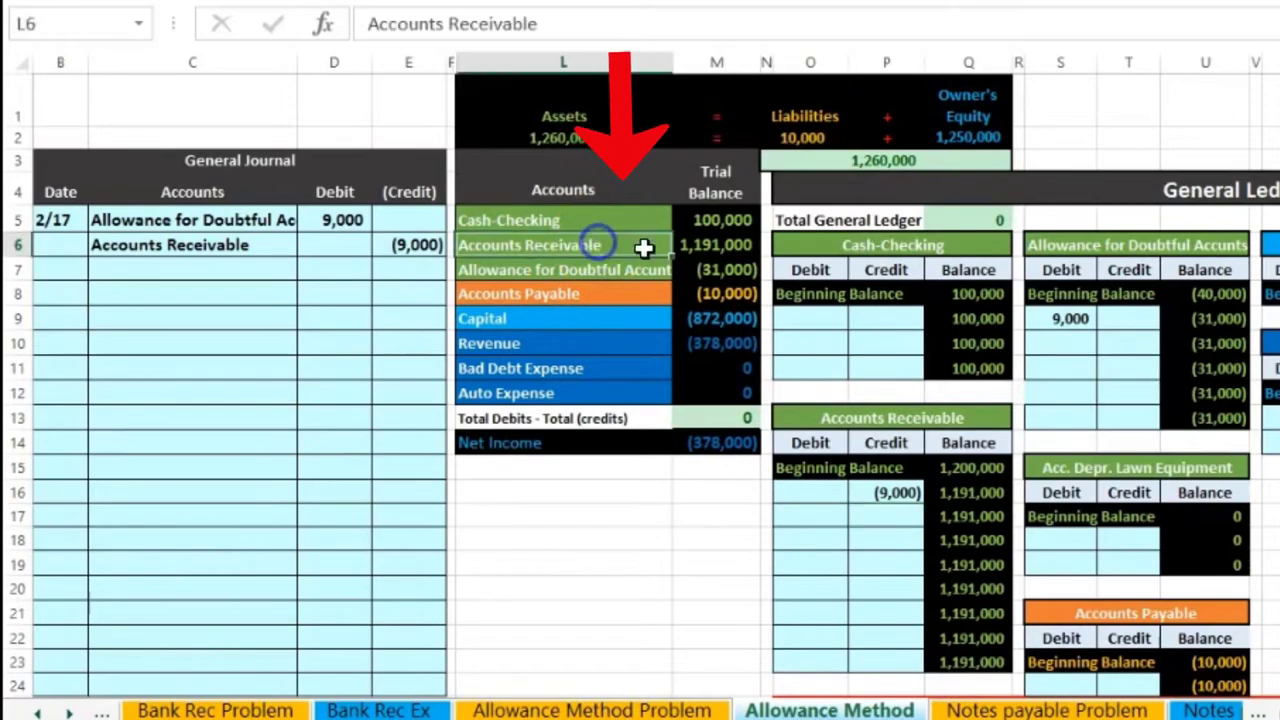
{"action": "left_click", "coordinate": [745, 245]}
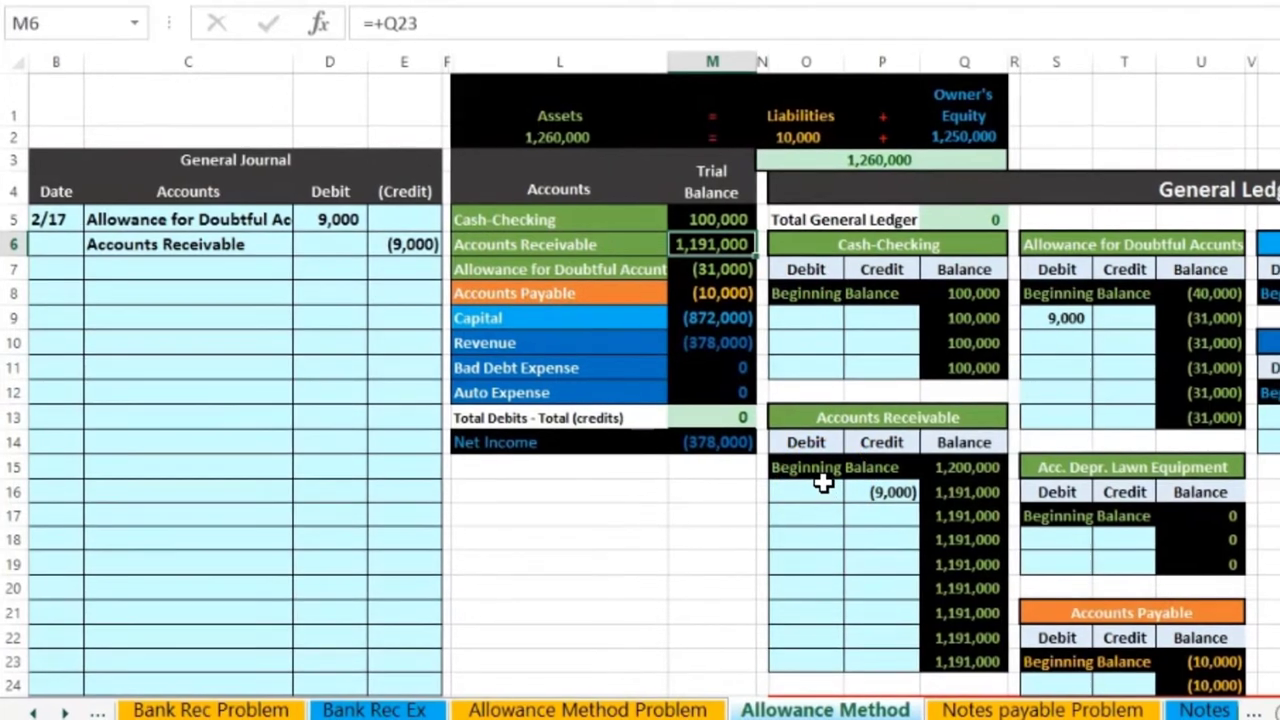
Post the write-off to CW Co in the receivable subsidiary ledger by entering =P16 in credit cell T31, and check its balance.
{"action": "scroll", "coordinate": [828, 484], "scroll_direction": "down", "scroll_amount": 4}
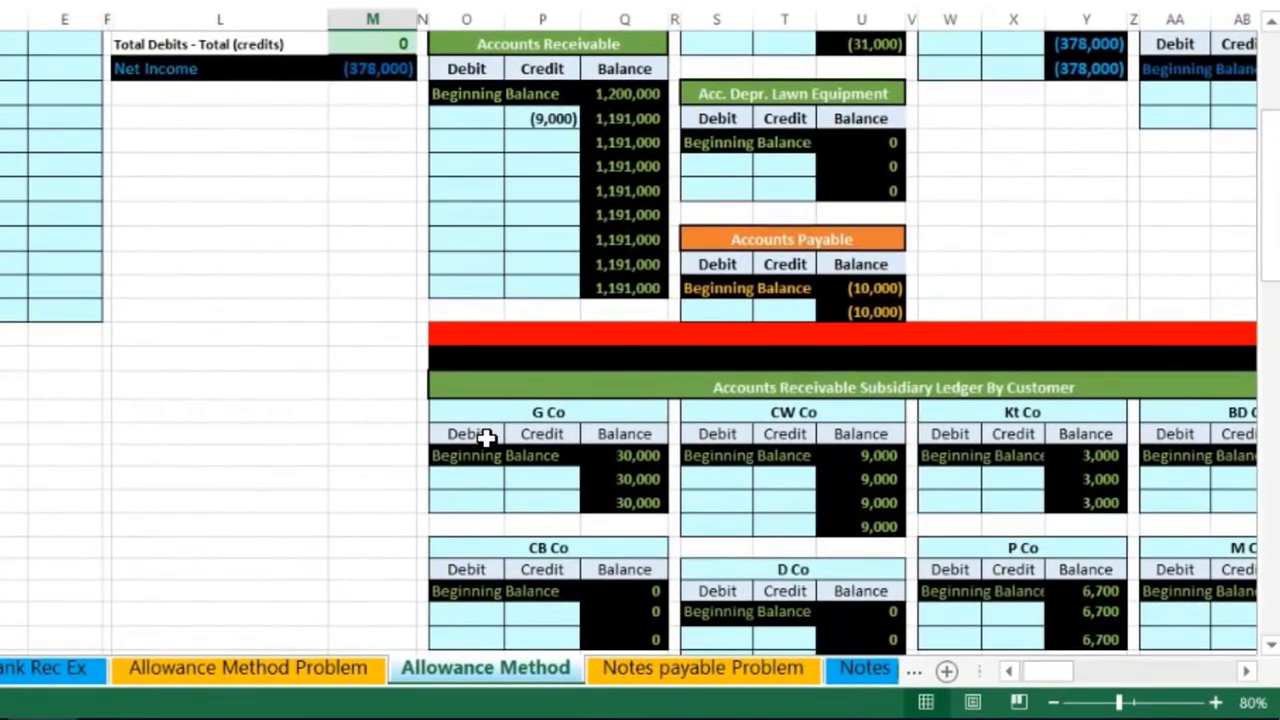
{"action": "scroll", "coordinate": [485, 437], "scroll_direction": "down", "scroll_amount": 1}
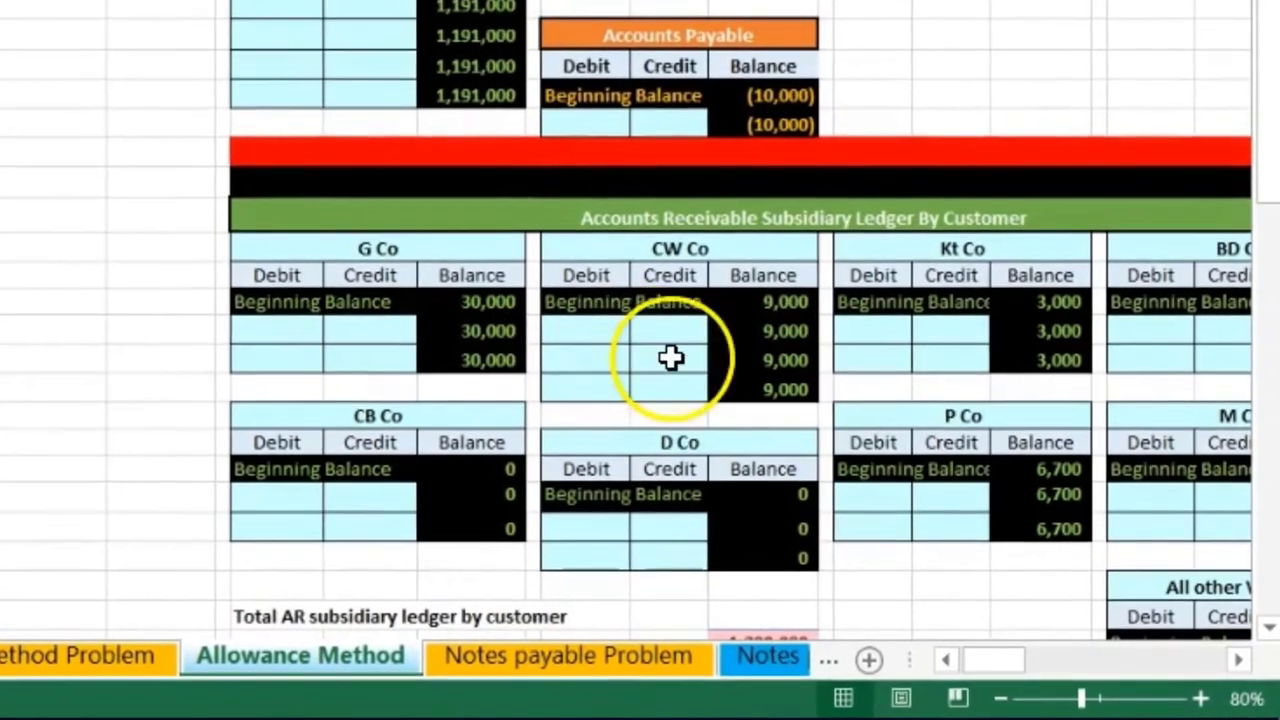
{"action": "left_click", "coordinate": [740, 401]}
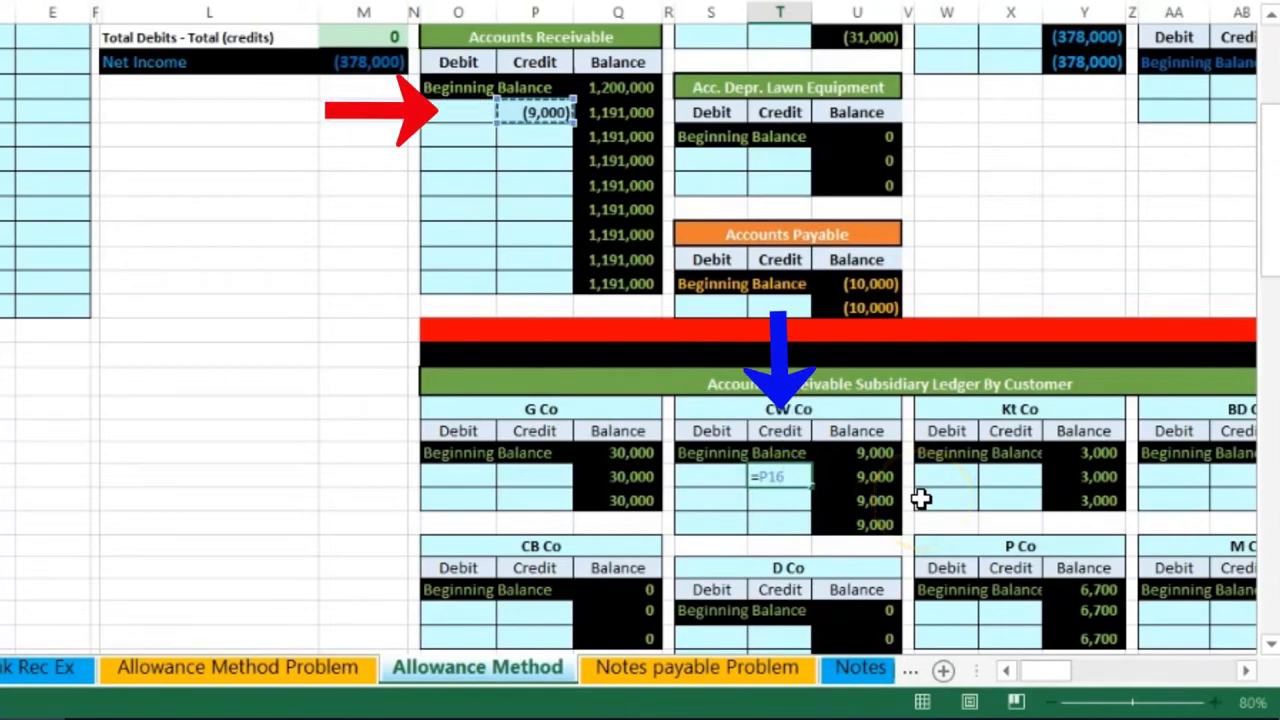
{"action": "key", "text": "Return"}
{"action": "left_click", "coordinate": [890, 524]}
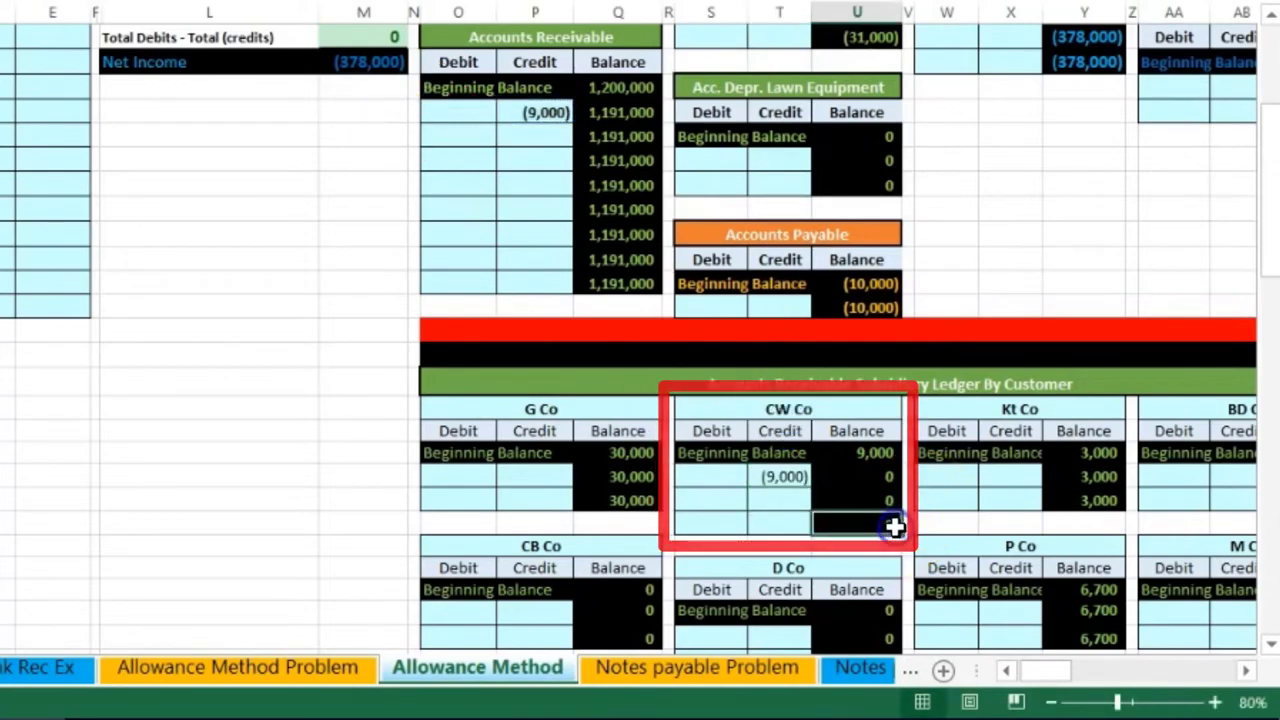
Inspect the subsidiary ledger total's formula and compare the total with Accounts Receivable in the general ledger and trial balance.
{"action": "scroll", "coordinate": [1060, 515], "scroll_direction": "down", "scroll_amount": 1}
{"action": "scroll", "coordinate": [1060, 515], "scroll_direction": "down", "scroll_amount": 2}
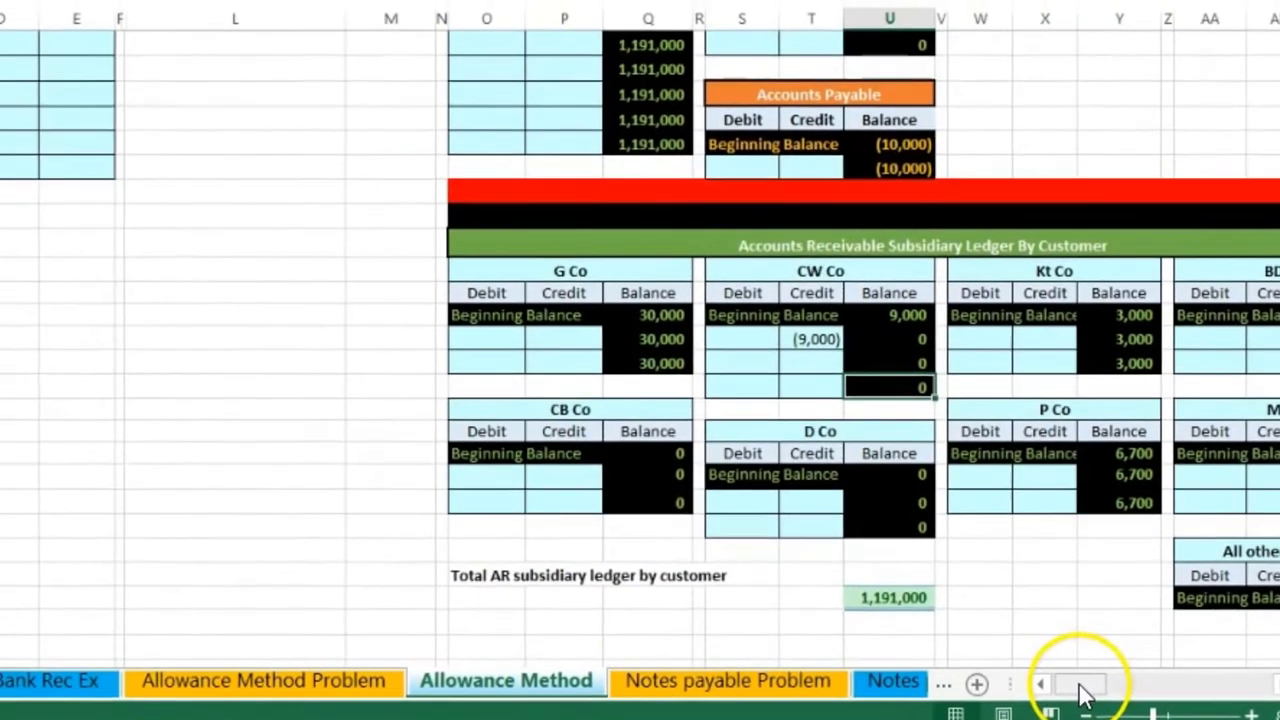
{"action": "left_click_drag", "start_coordinate": [1042, 670], "coordinate": [1064, 668]}
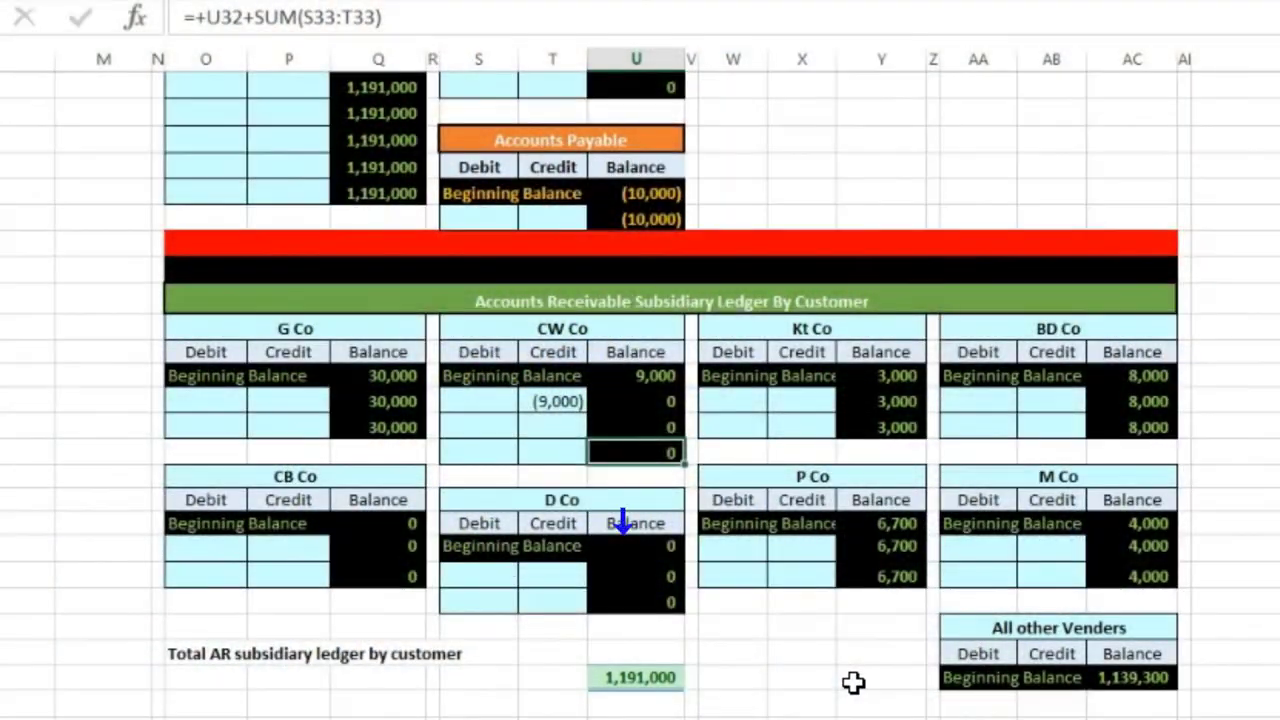
{"action": "double_click", "coordinate": [663, 677]}
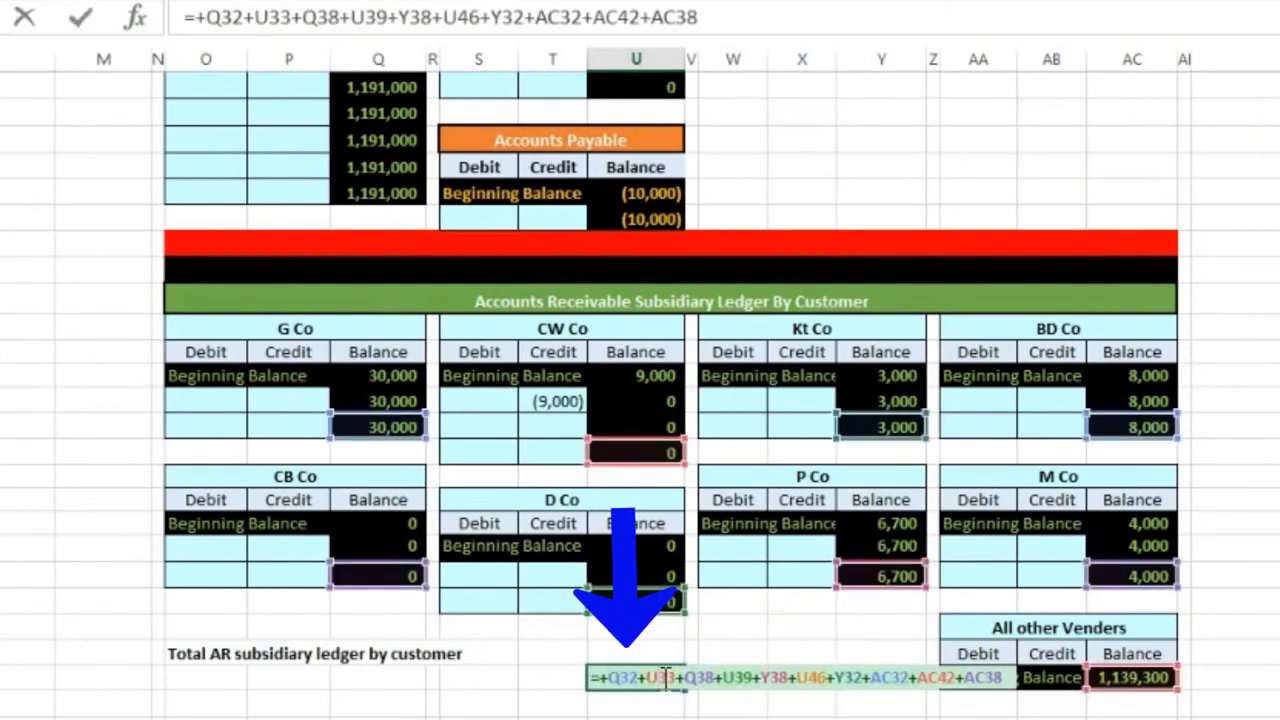
{"action": "key", "text": "Return"}
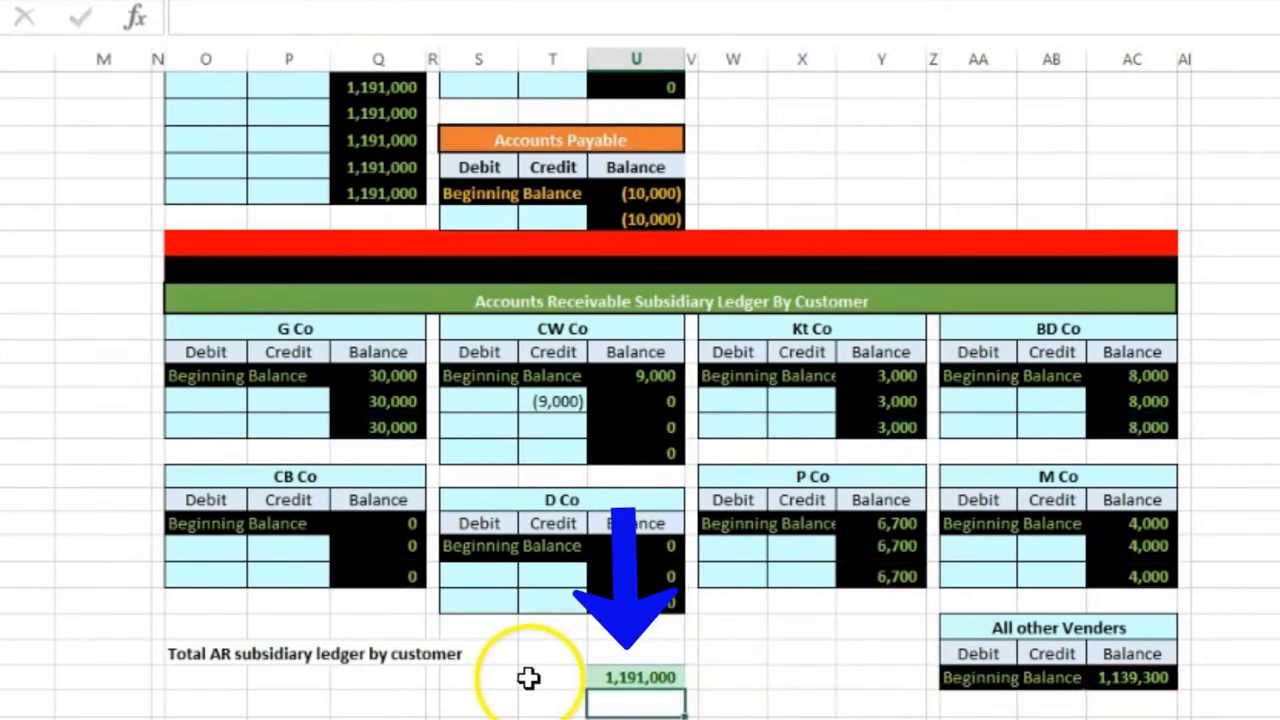
{"action": "scroll", "coordinate": [528, 670], "scroll_direction": "up", "scroll_amount": 5}
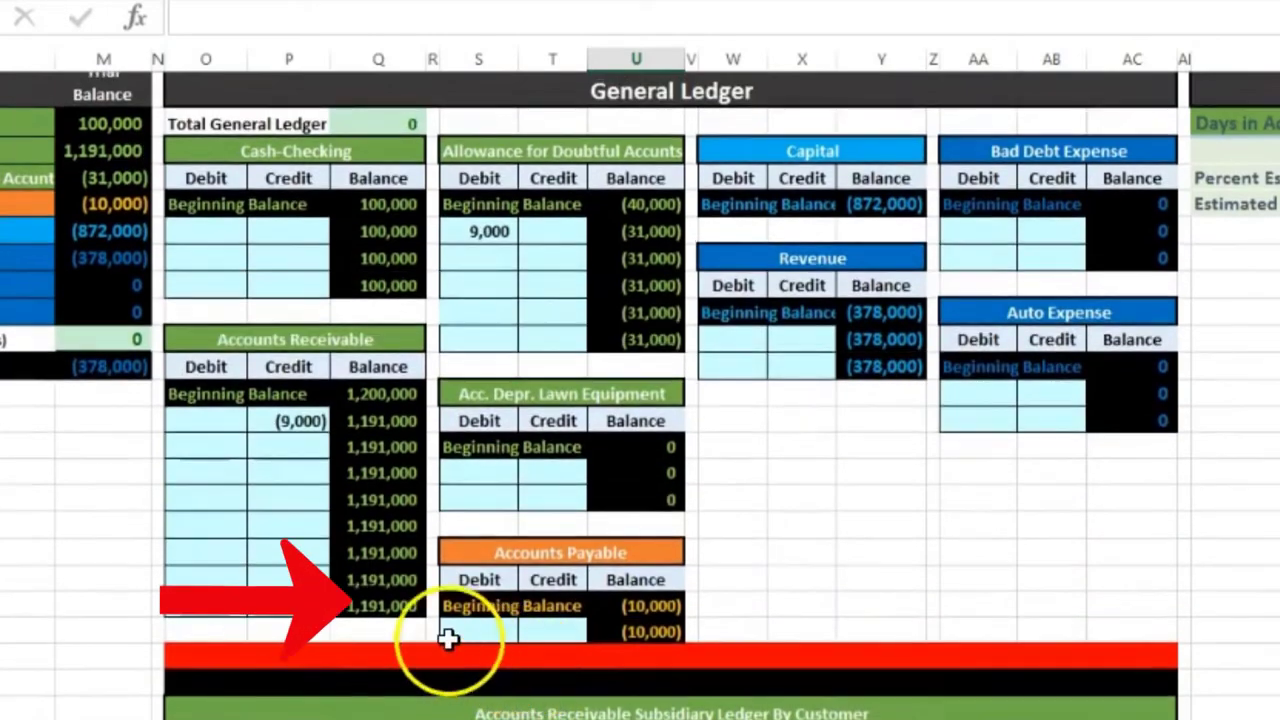
{"action": "left_click", "coordinate": [380, 607]}
{"action": "scroll", "coordinate": [37, 577], "scroll_direction": "up", "scroll_amount": 2}
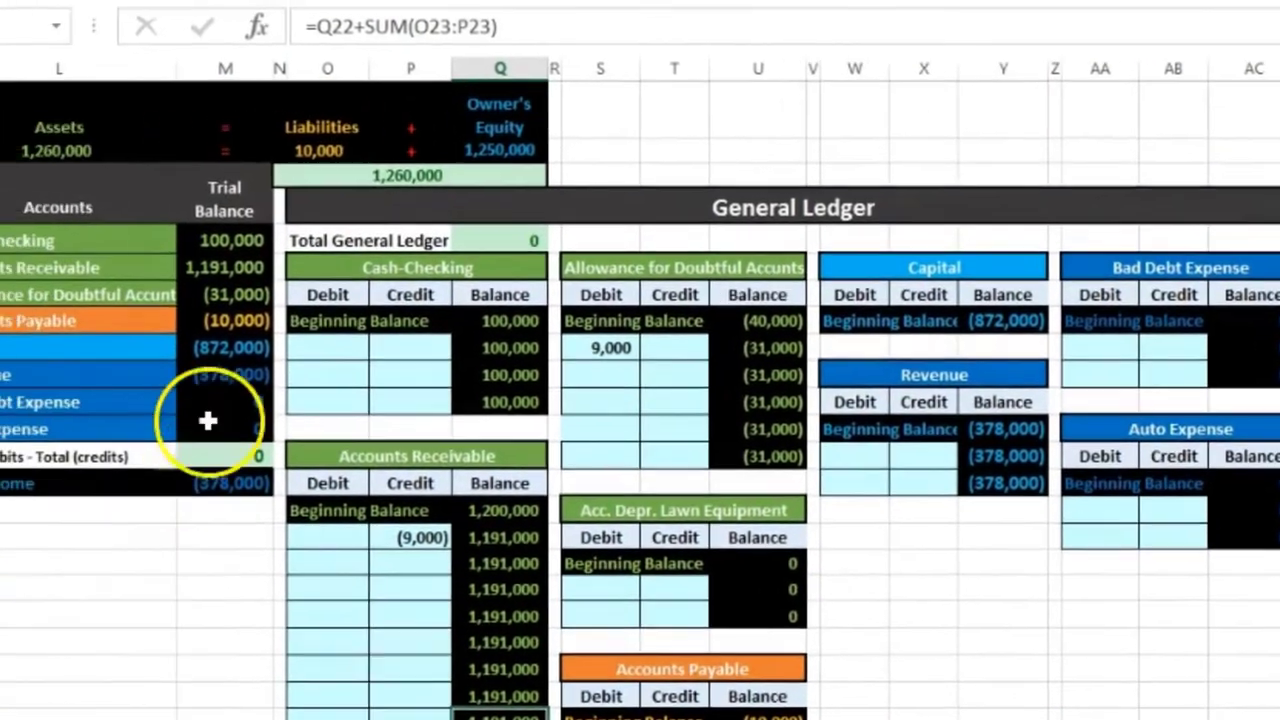
{"action": "left_click", "coordinate": [255, 267]}
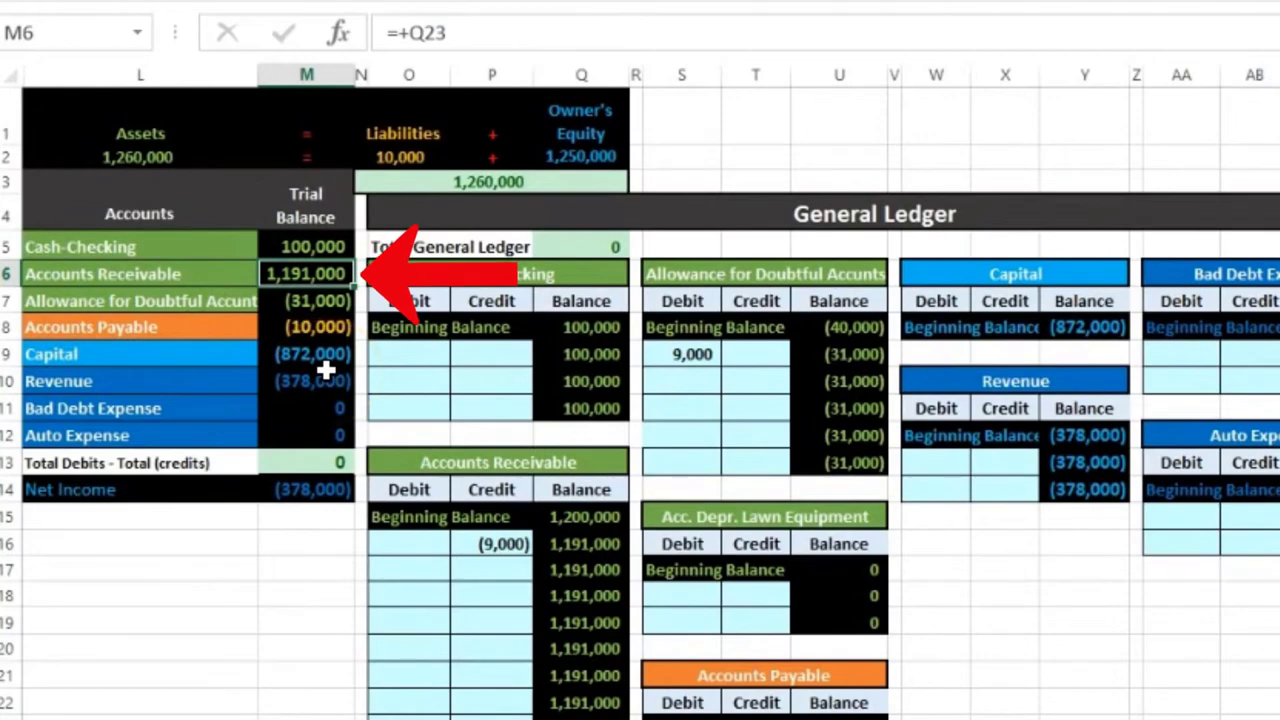
Enter the date 4/12 in cell B8 of the general journal to start the G Co entry.
{"action": "key", "text": "Left"}
{"action": "key", "text": "Left"}
{"action": "key", "text": "Left"}
{"action": "key", "text": "Left"}
{"action": "key", "text": "Left"}
{"action": "key", "text": "Left"}
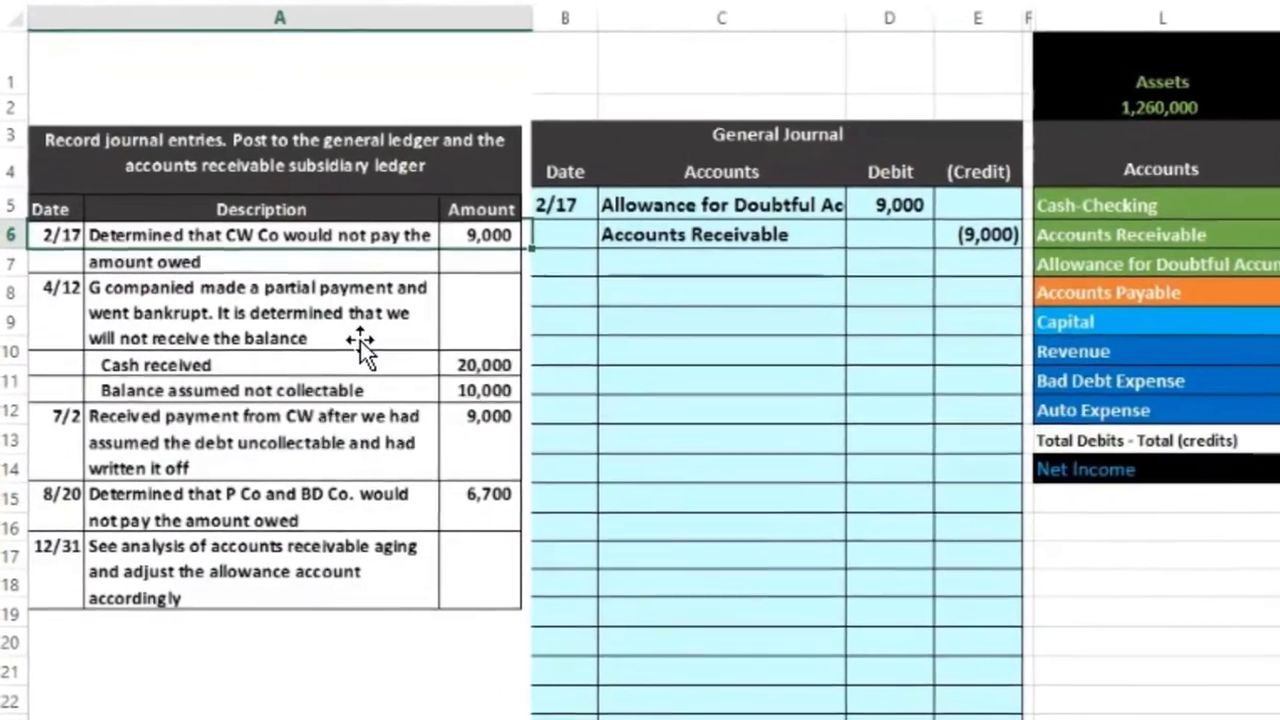
{"action": "left_click", "coordinate": [565, 293]}
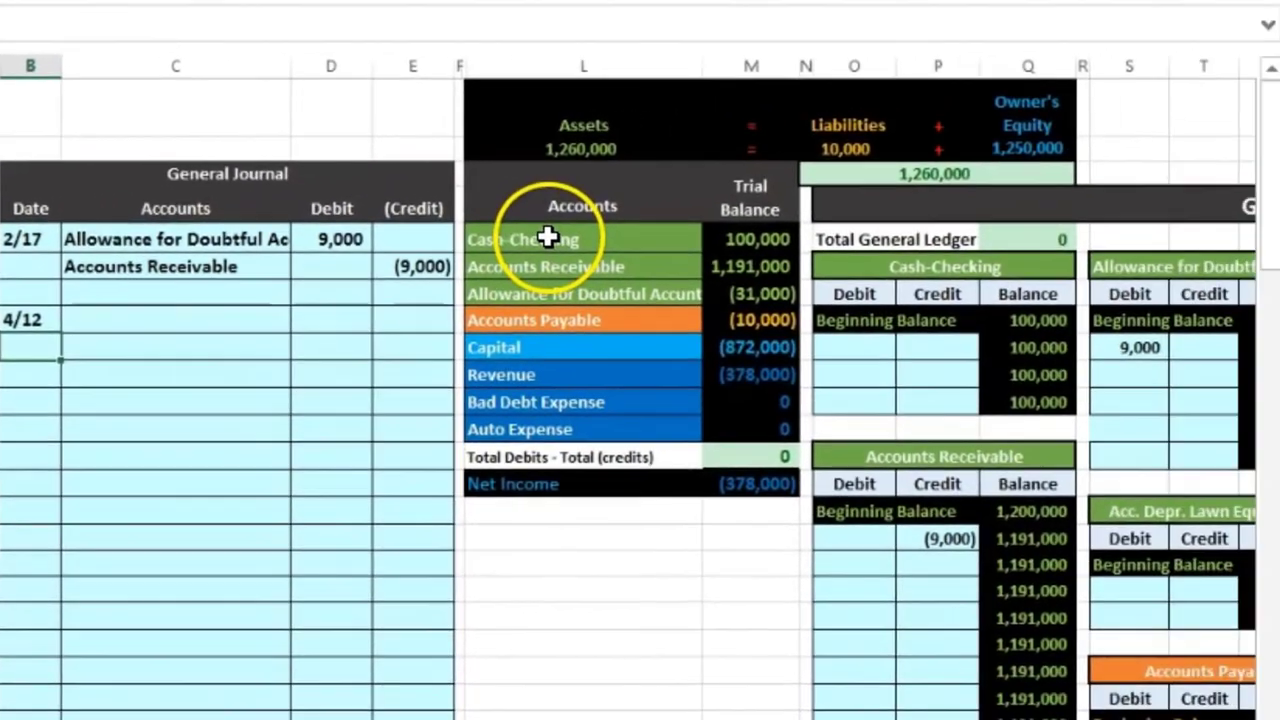
Copy the Cash-Checking account name from the trial balance into journal cell C8, pasting values only.
{"action": "left_click", "coordinate": [1250, 155]}
{"action": "left_click", "coordinate": [694, 246]}
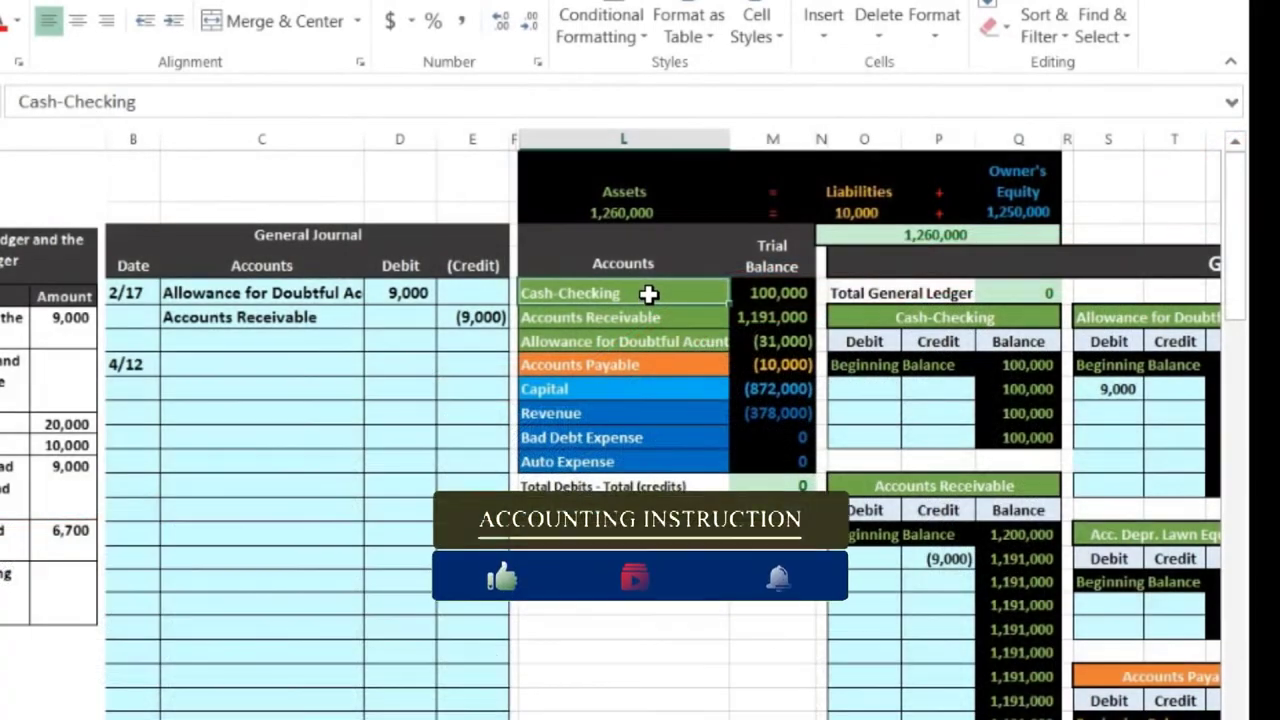
{"action": "right_click", "coordinate": [649, 293]}
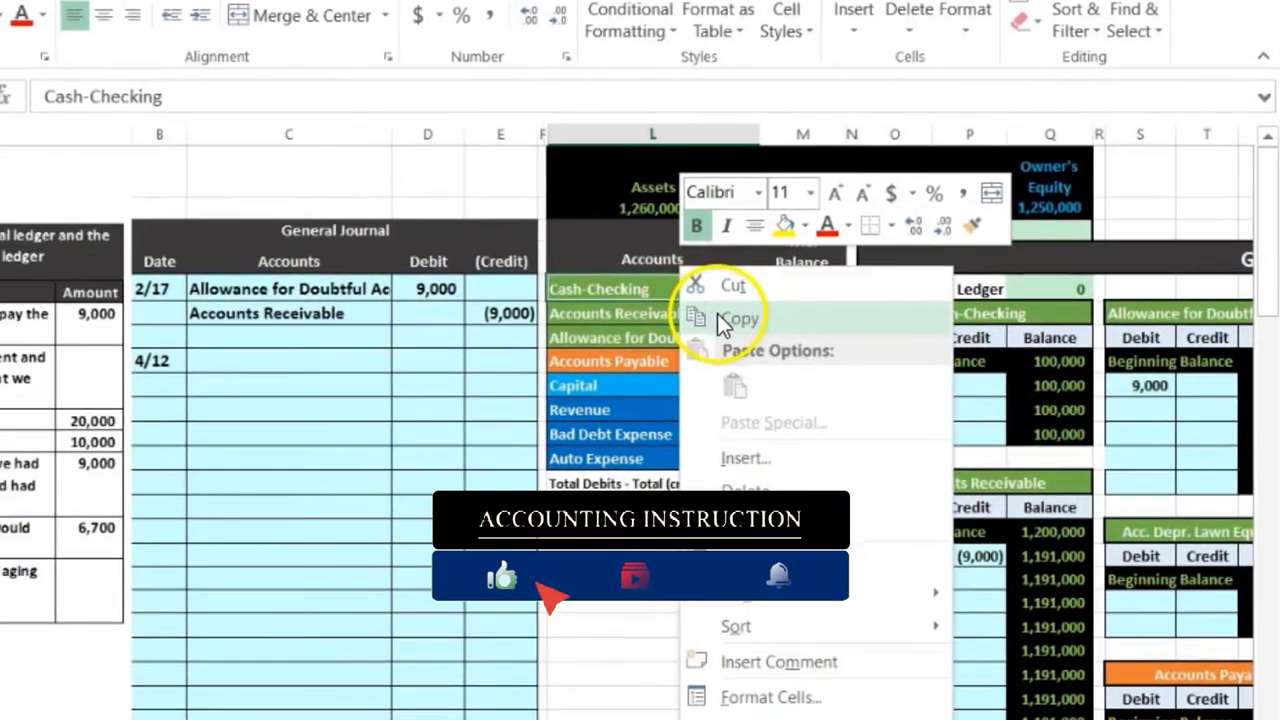
{"action": "left_click", "coordinate": [685, 318]}
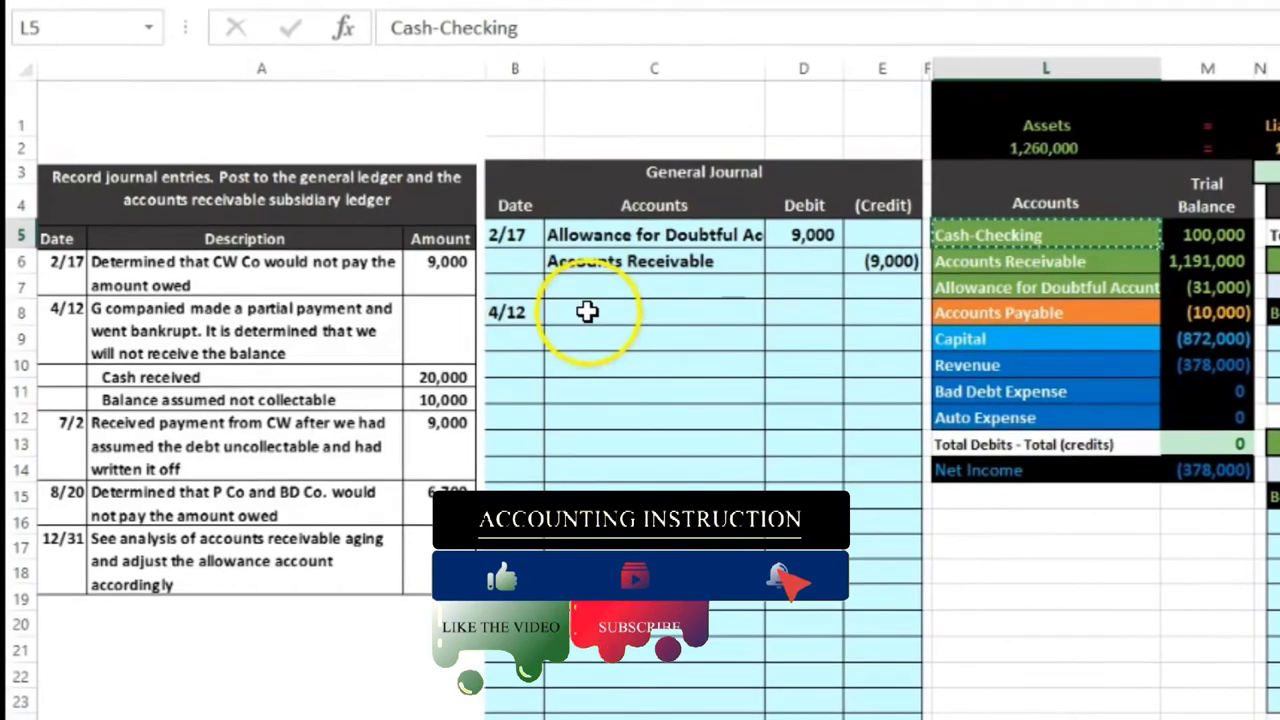
{"action": "left_click", "coordinate": [325, 347]}
{"action": "right_click", "coordinate": [587, 312]}
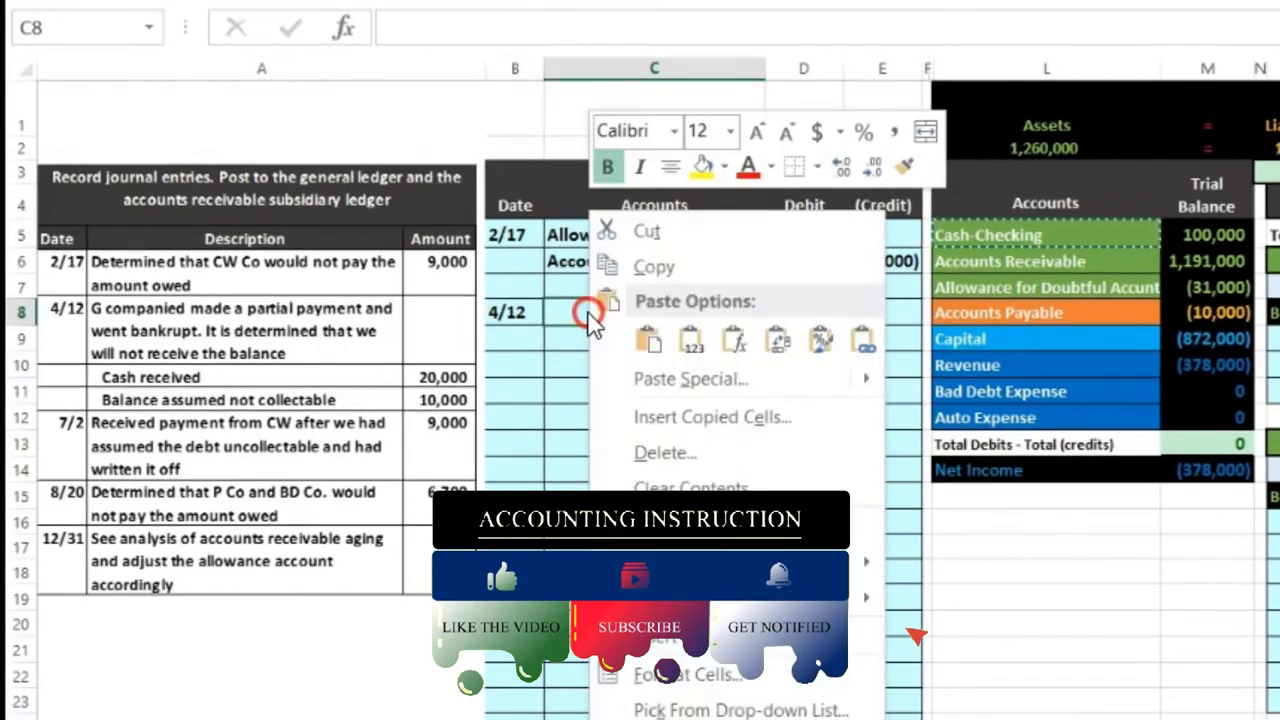
{"action": "left_click", "coordinate": [691, 343]}
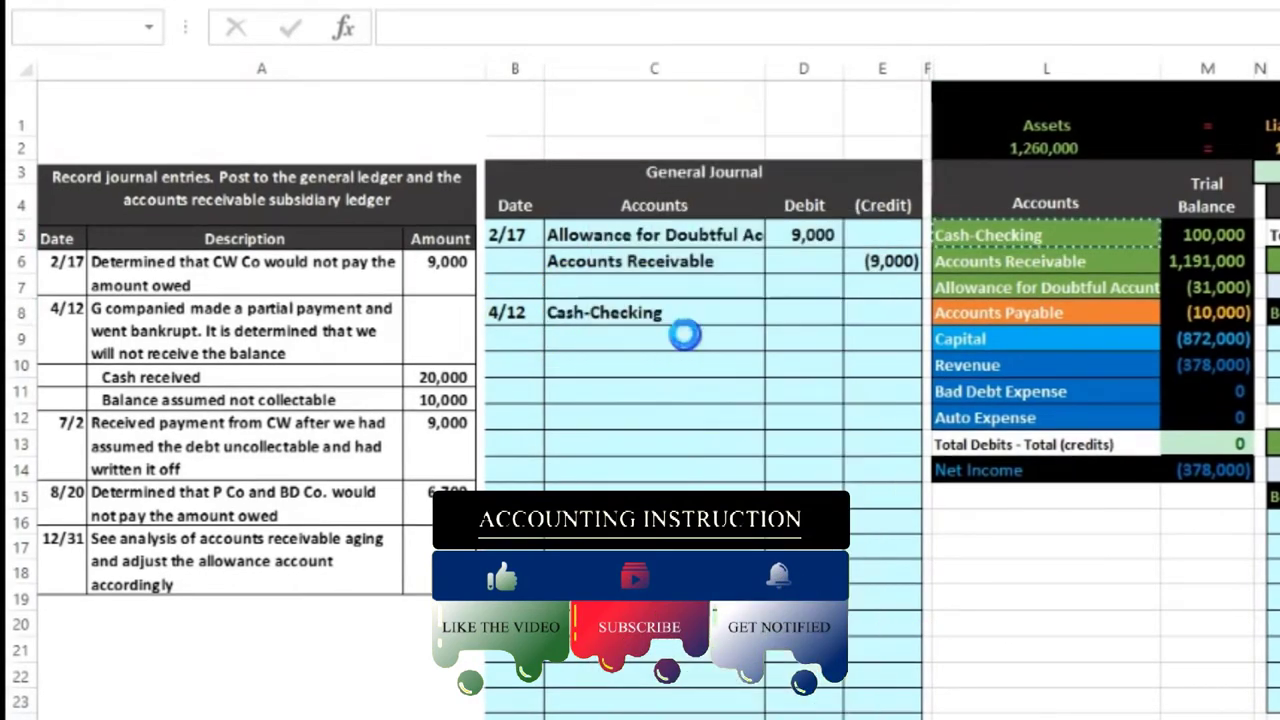
Enter a 20000 debit for Cash-Checking in journal cell D8.
{"action": "left_click", "coordinate": [795, 314]}
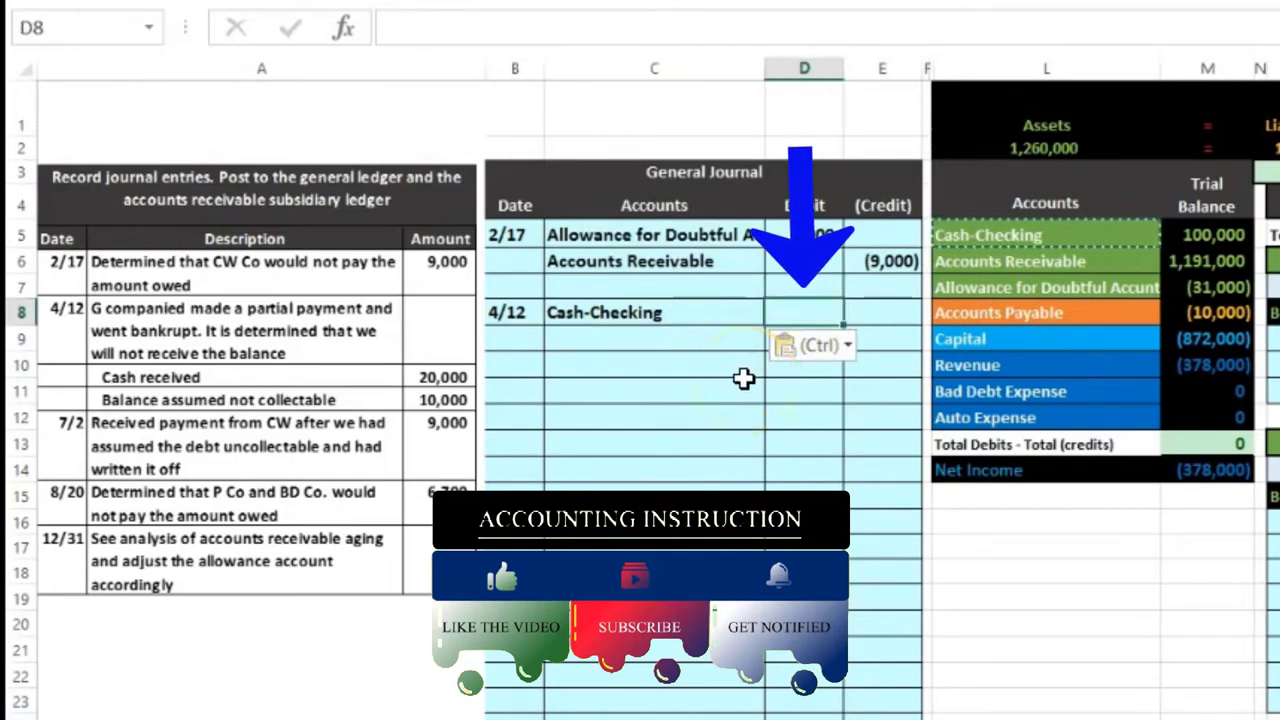
{"action": "type", "text": "20000"}
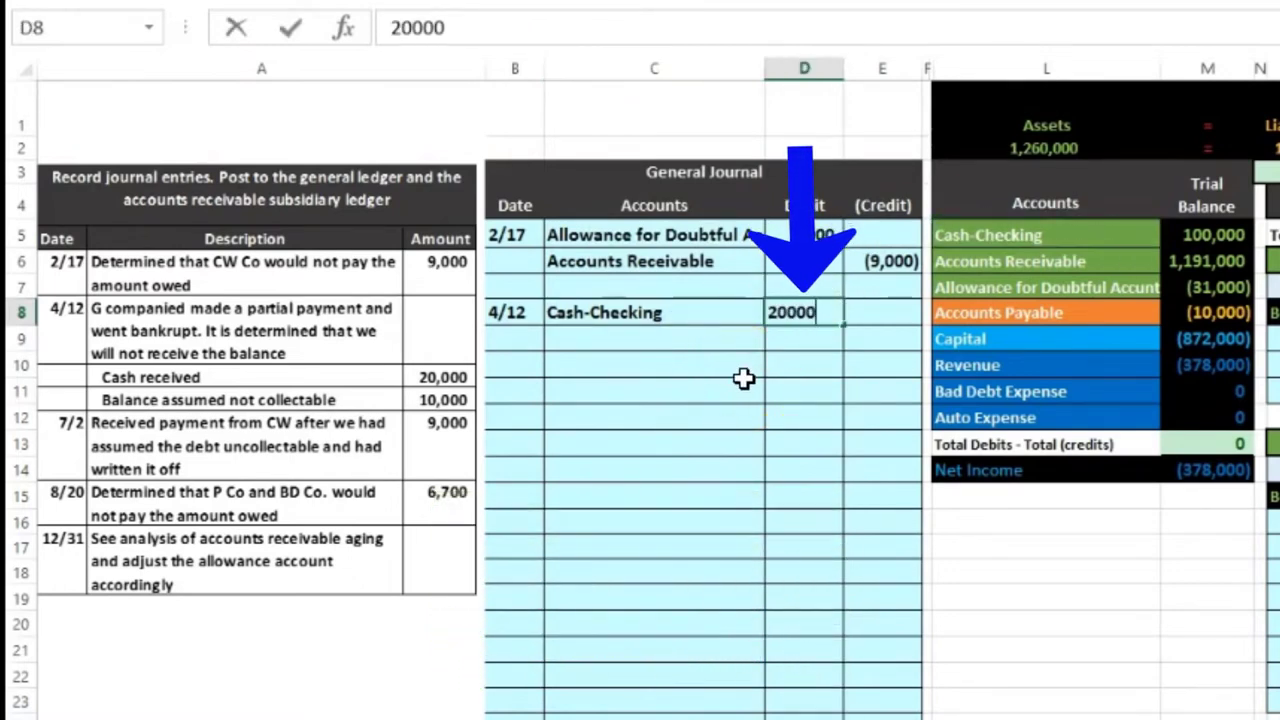
{"action": "key", "text": "Return"}
Review the 4/12 transaction description and cash debit against the allowance and Accounts Receivable lines in the trial balance.
{"action": "left_click", "coordinate": [1046, 287]}
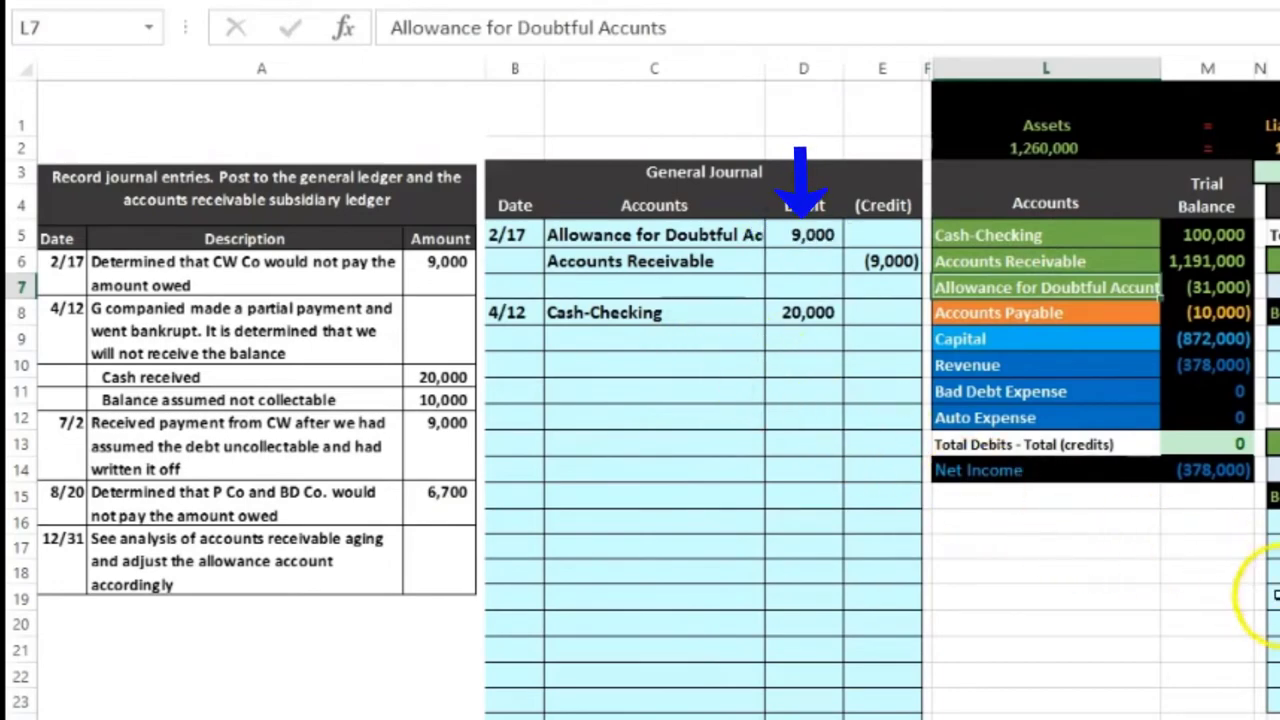
{"action": "scroll", "coordinate": [640, 388], "scroll_direction": "down", "scroll_amount": 2}
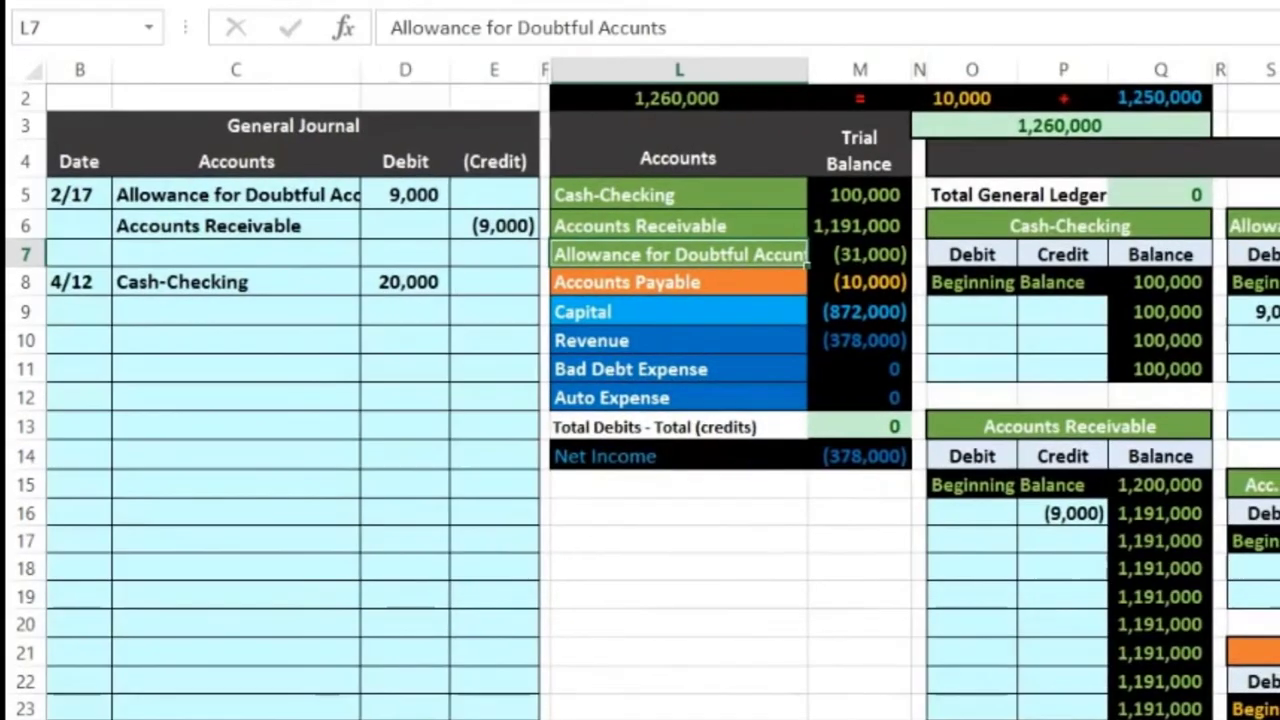
{"action": "scroll", "coordinate": [640, 388], "scroll_direction": "up", "scroll_amount": 3}
{"action": "scroll", "coordinate": [640, 388], "scroll_direction": "left", "scroll_amount": 2}
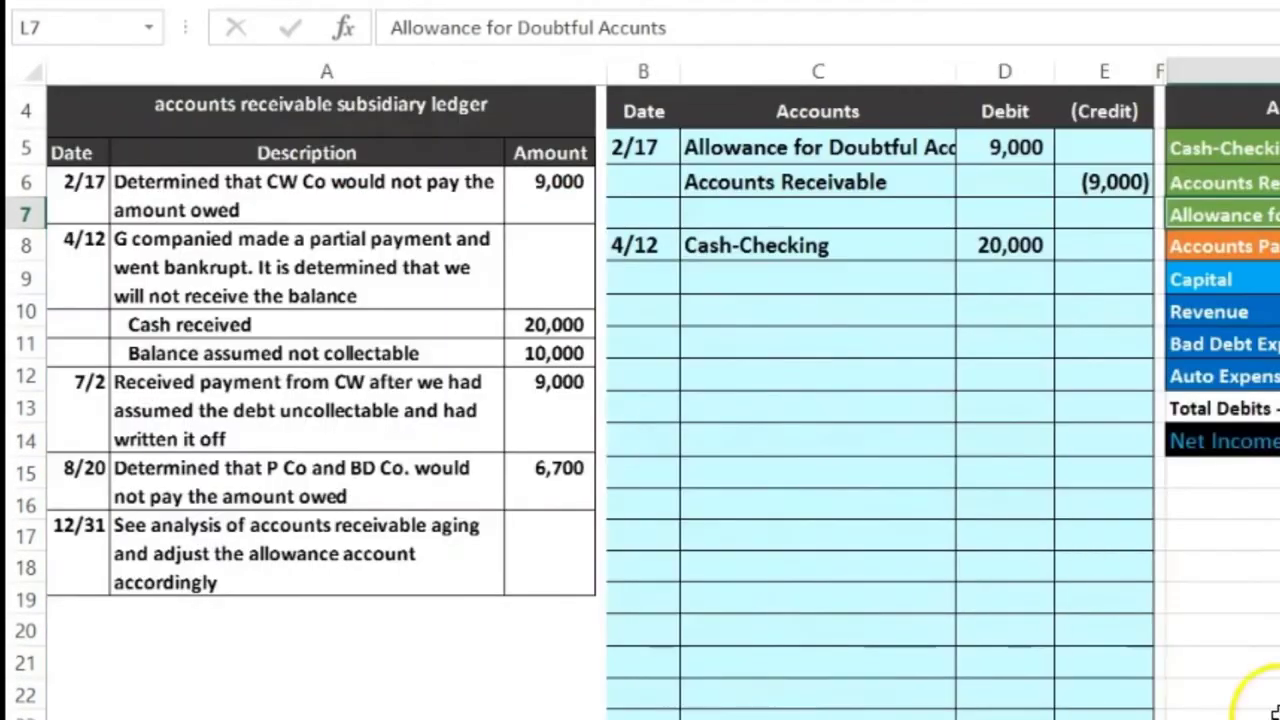
{"action": "scroll", "coordinate": [872, 560], "scroll_direction": "up", "scroll_amount": 1}
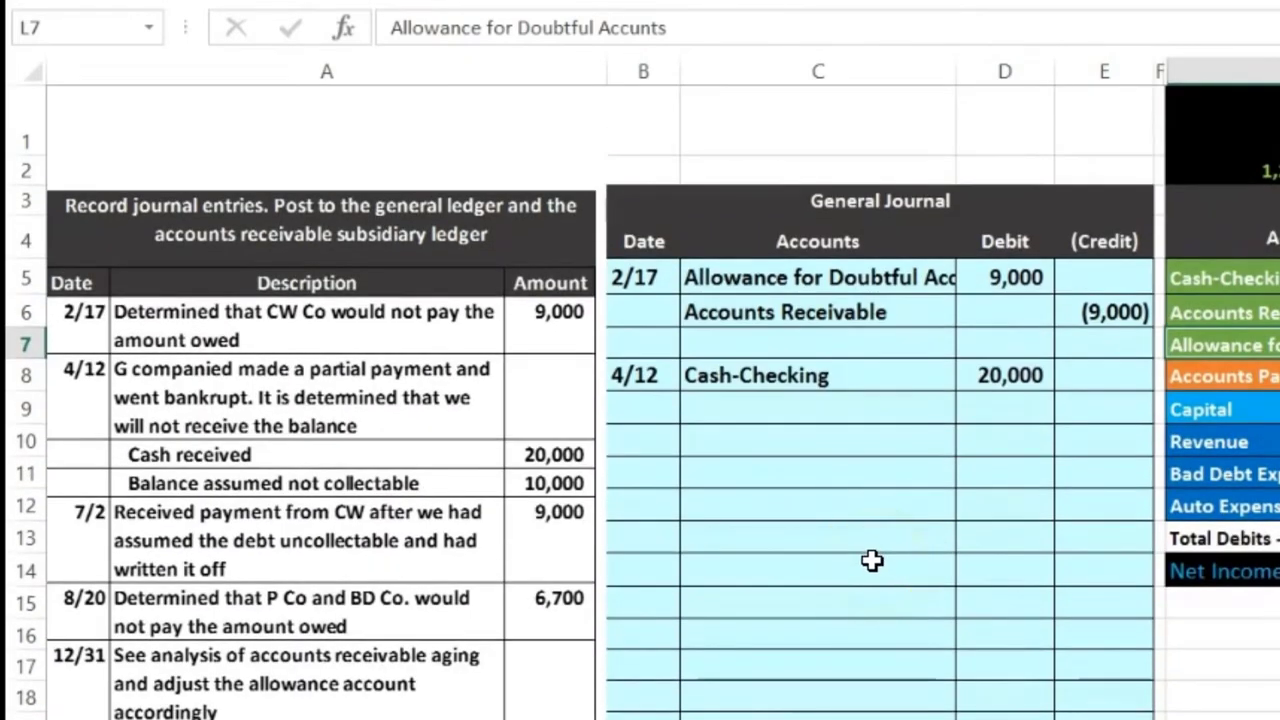
{"action": "left_click", "coordinate": [990, 377]}
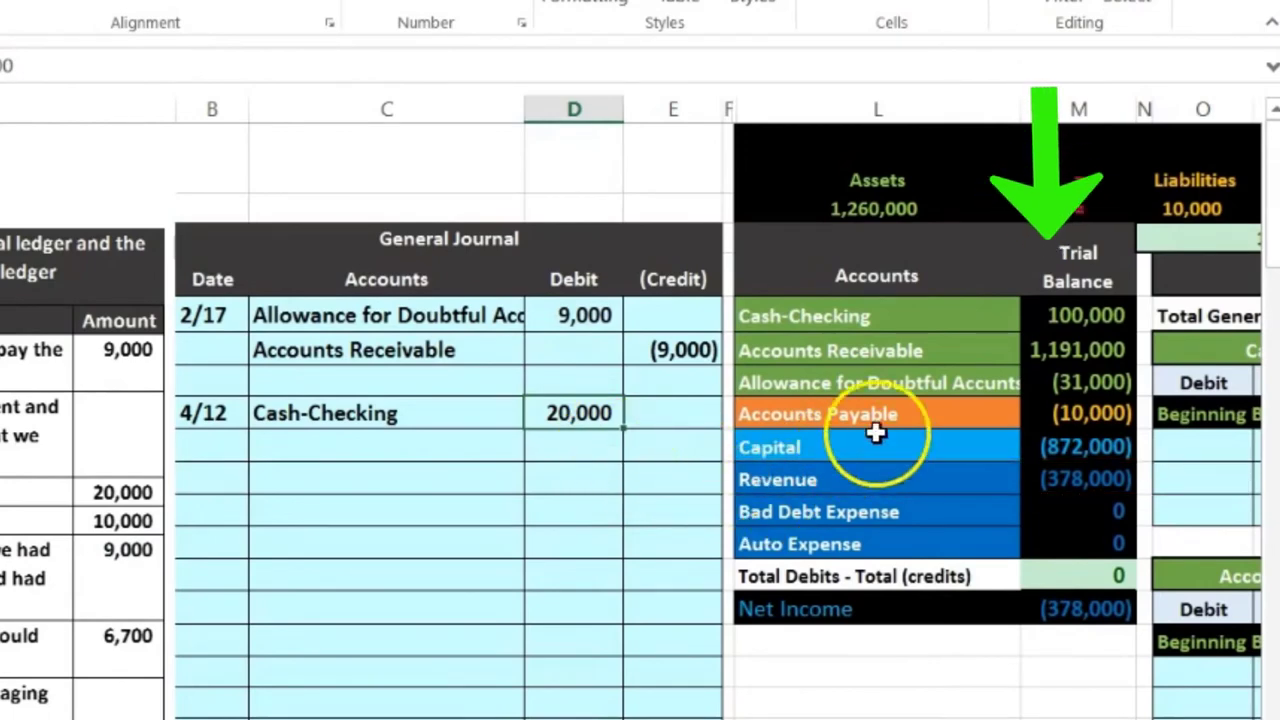
{"action": "left_click", "coordinate": [1049, 350]}
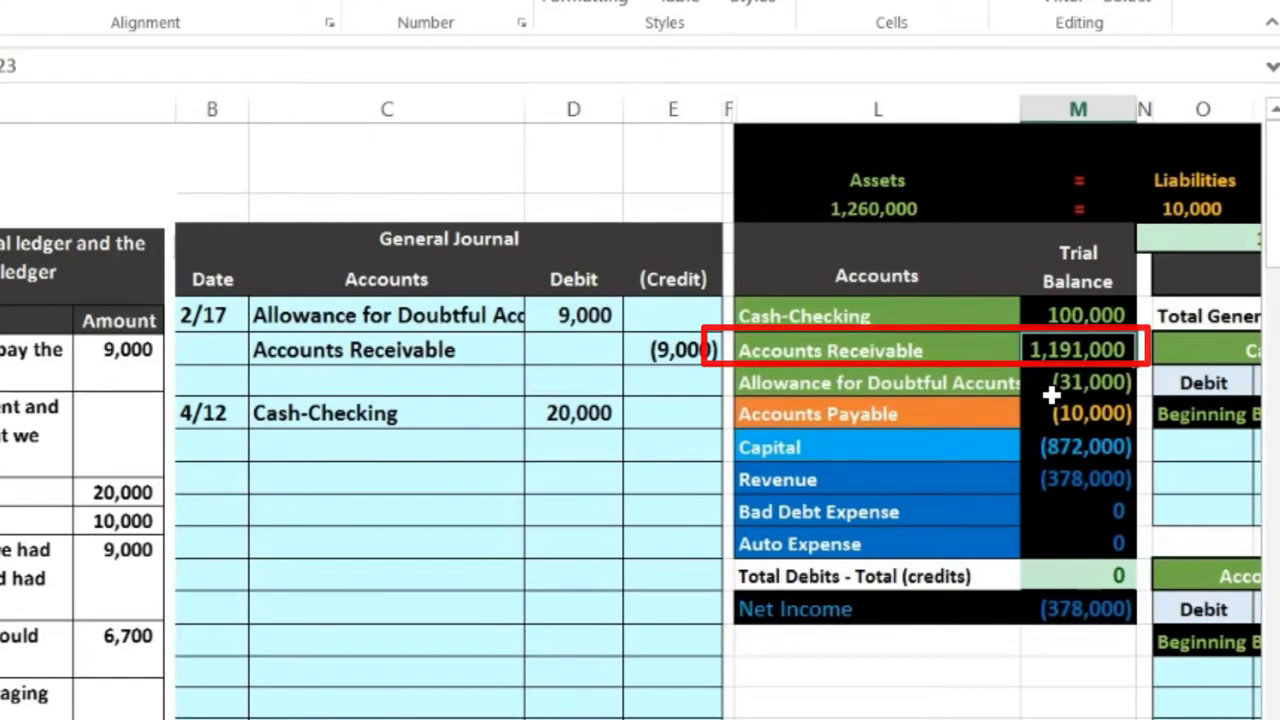
{"action": "left_click", "coordinate": [948, 350]}
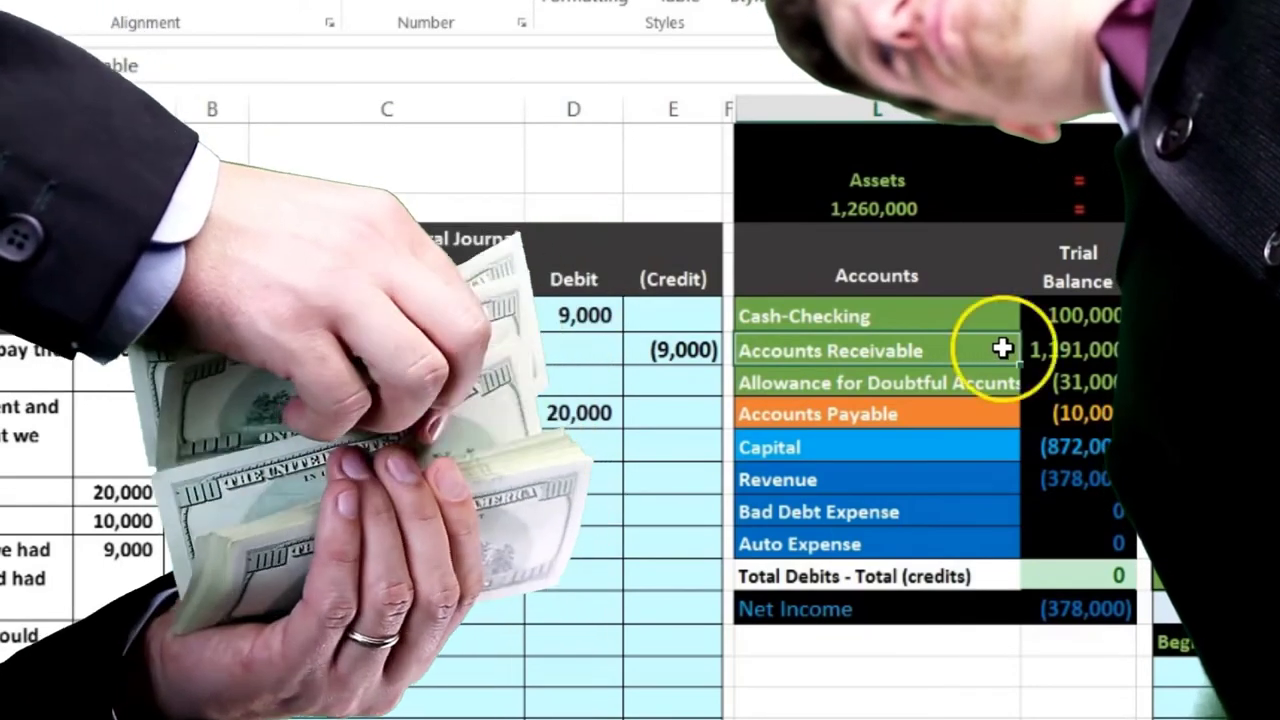
{"action": "left_click", "coordinate": [1037, 346]}
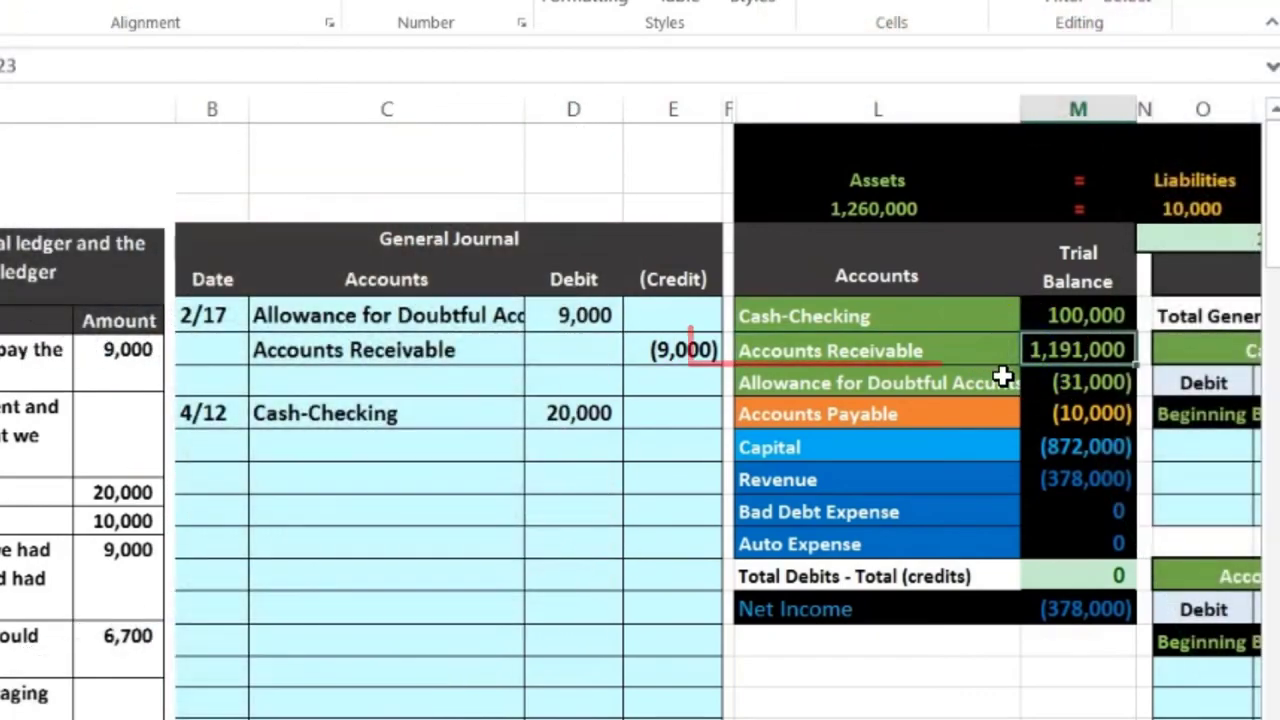
Copy the Accounts Receivable account name from the trial balance into journal cell C9, pasting values only.
{"action": "right_click", "coordinate": [951, 349]}
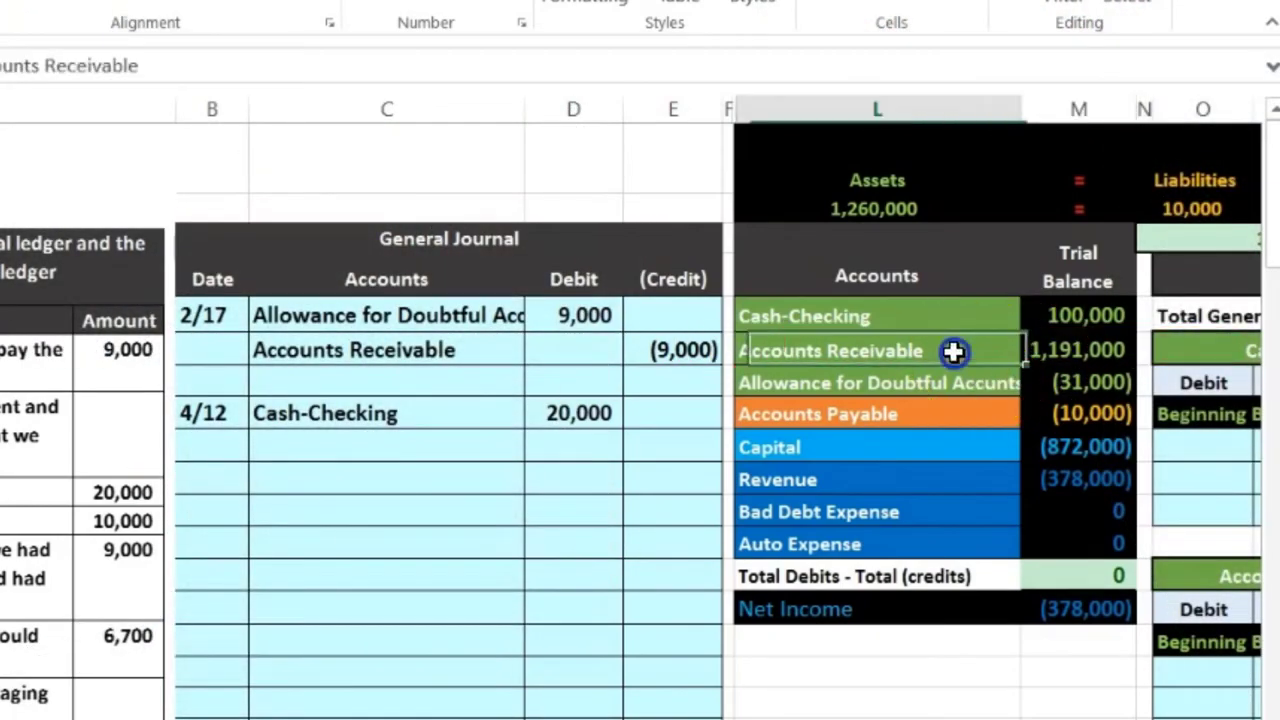
{"action": "left_click", "coordinate": [985, 305]}
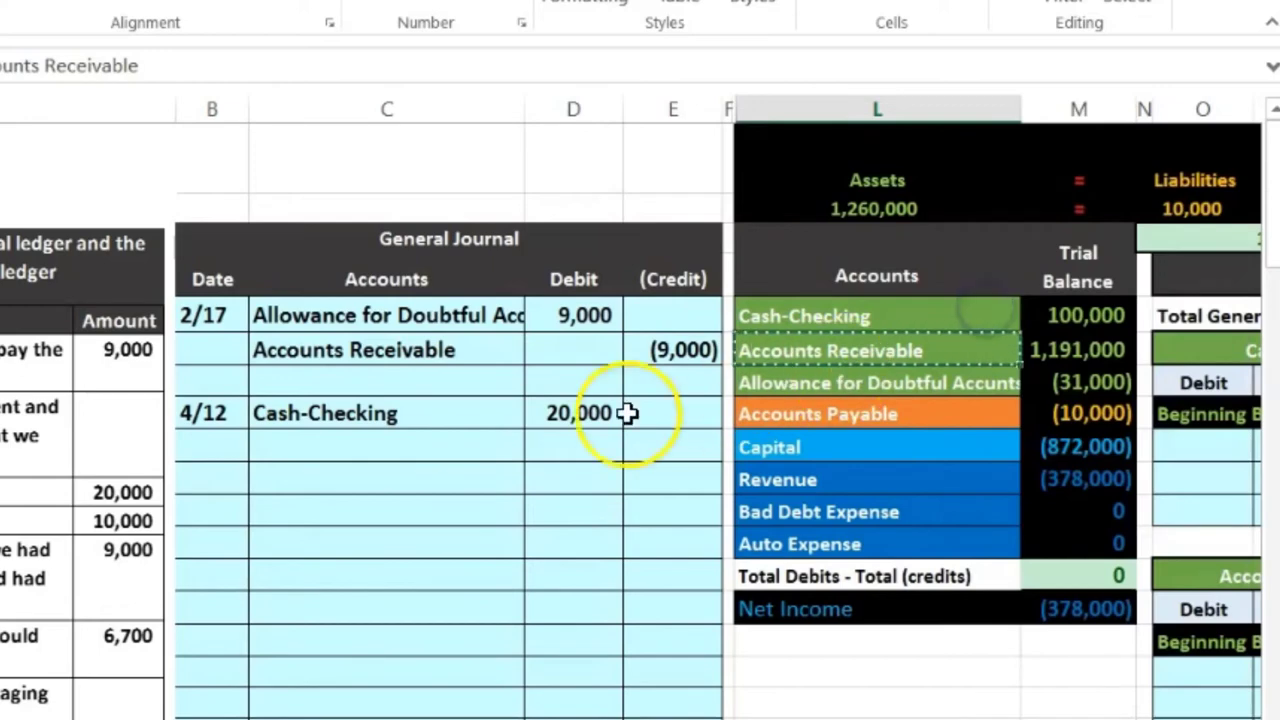
{"action": "left_click", "coordinate": [442, 449]}
{"action": "right_click", "coordinate": [442, 449]}
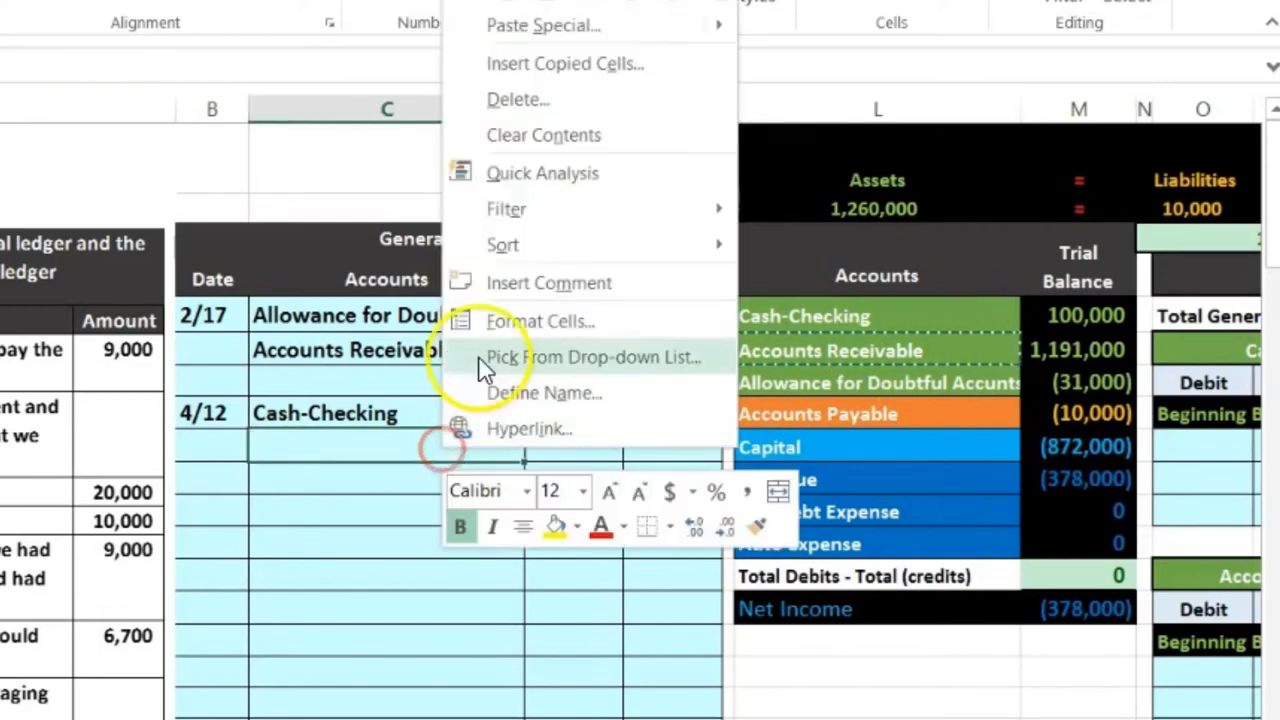
{"action": "left_click", "coordinate": [541, 8]}
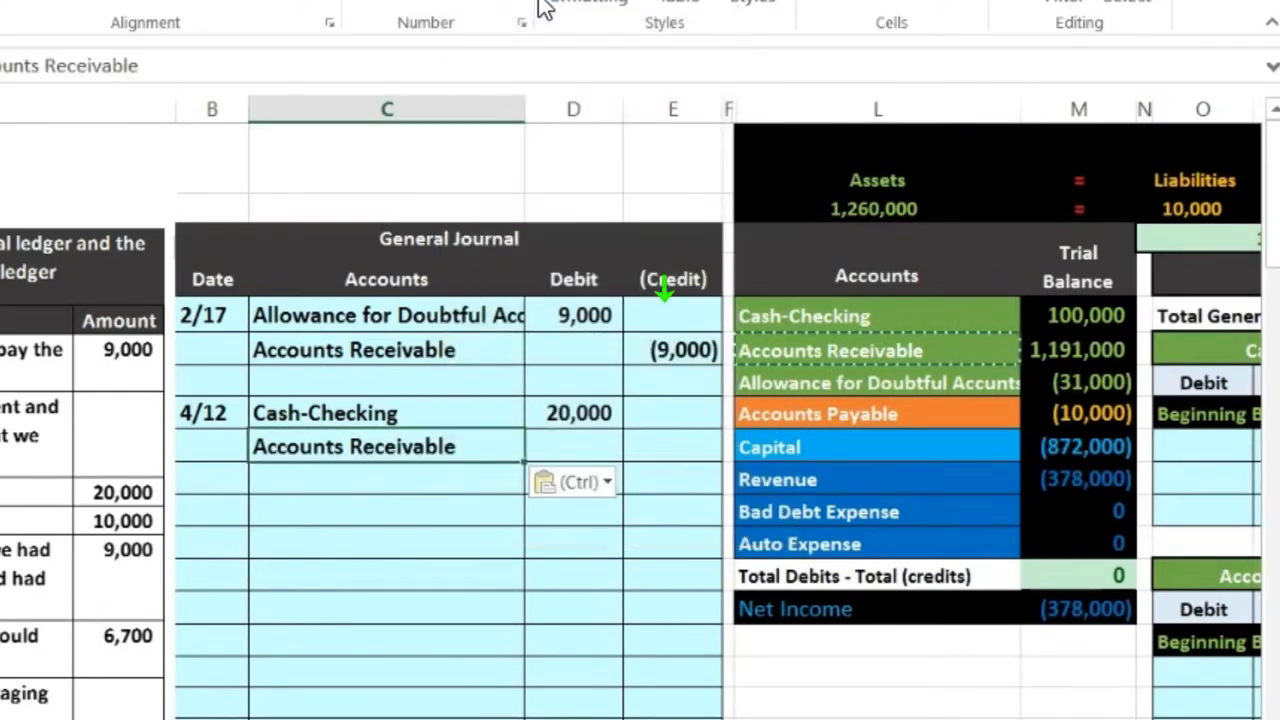
Check G Co's balance in the accounts receivable subsidiary ledger and enter -30000 as the Accounts Receivable credit in journal cell E9.
{"action": "left_click", "coordinate": [665, 451]}
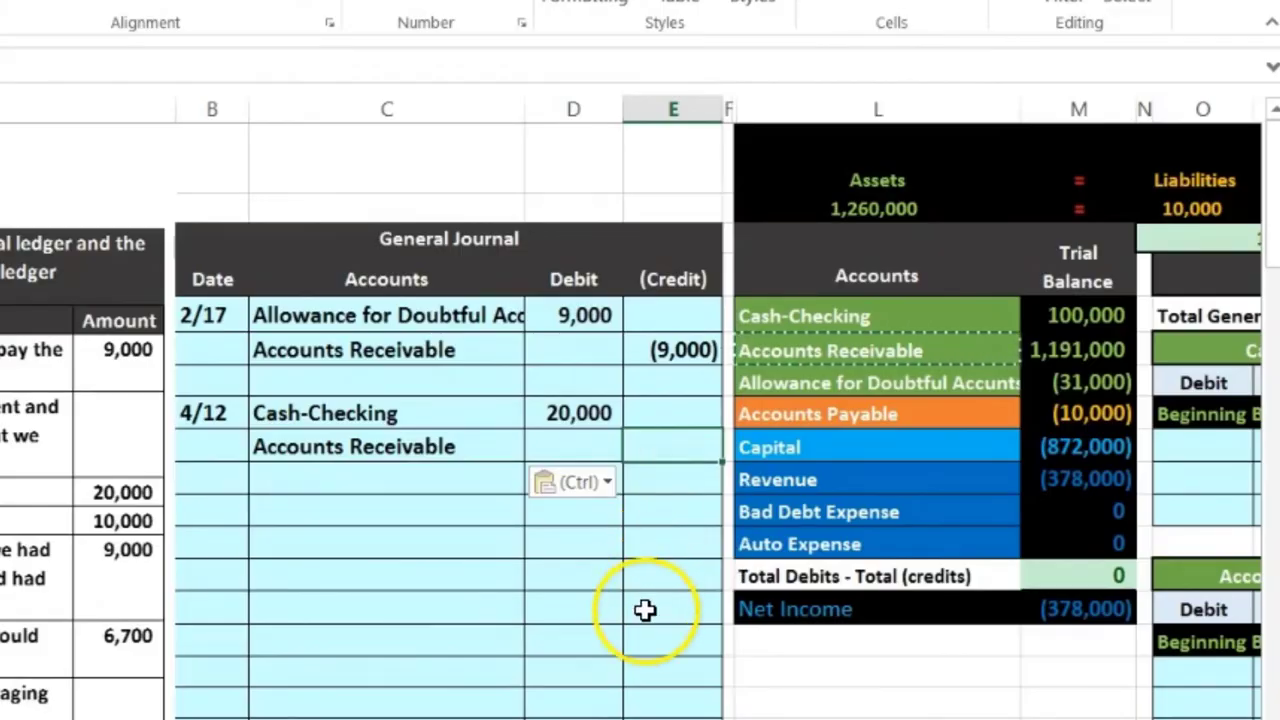
{"action": "scroll", "coordinate": [645, 609], "scroll_direction": "down", "scroll_amount": 2}
{"action": "scroll", "coordinate": [951, 664], "scroll_direction": "right", "scroll_amount": 8}
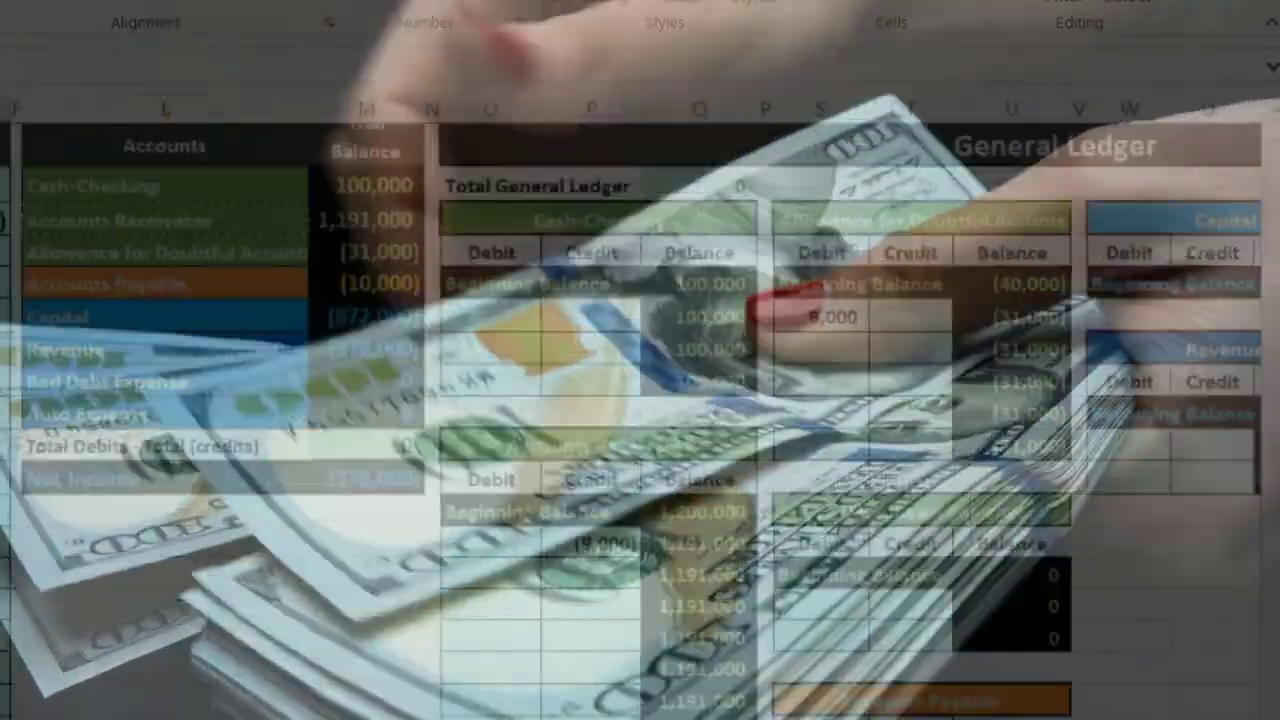
{"action": "scroll", "coordinate": [951, 664], "scroll_direction": "down", "scroll_amount": 6}
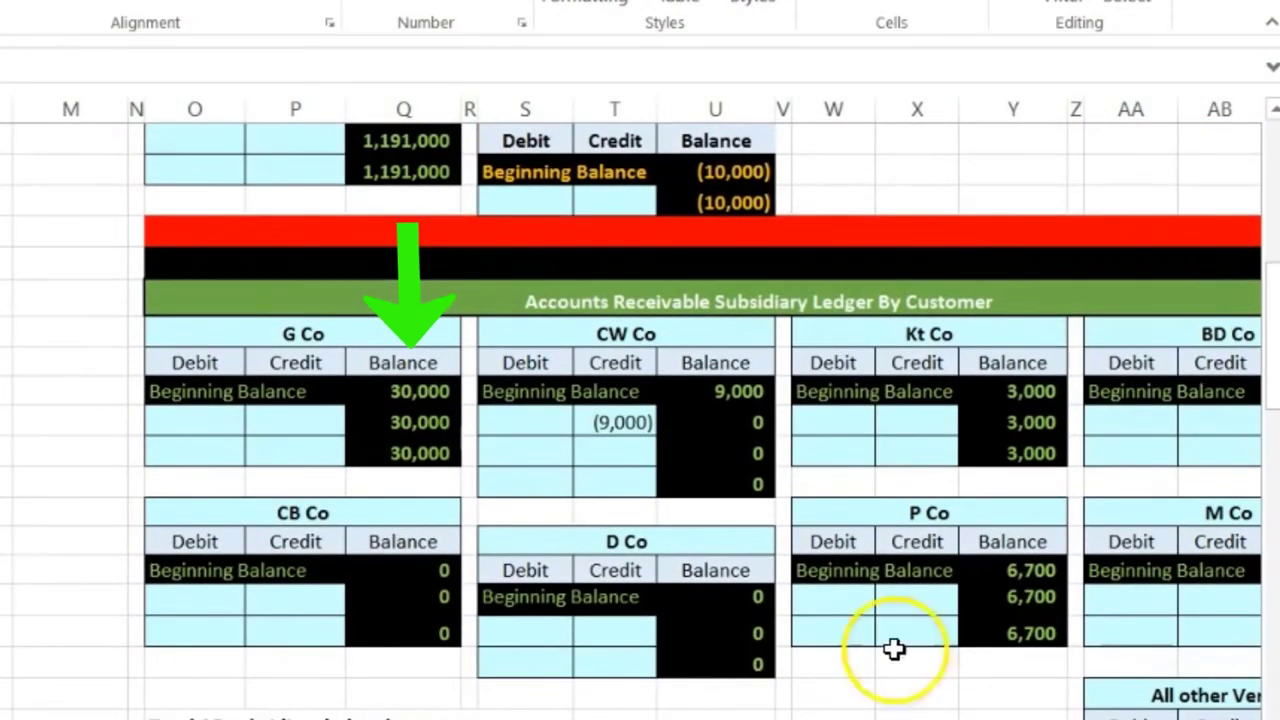
{"action": "left_click", "coordinate": [399, 390]}
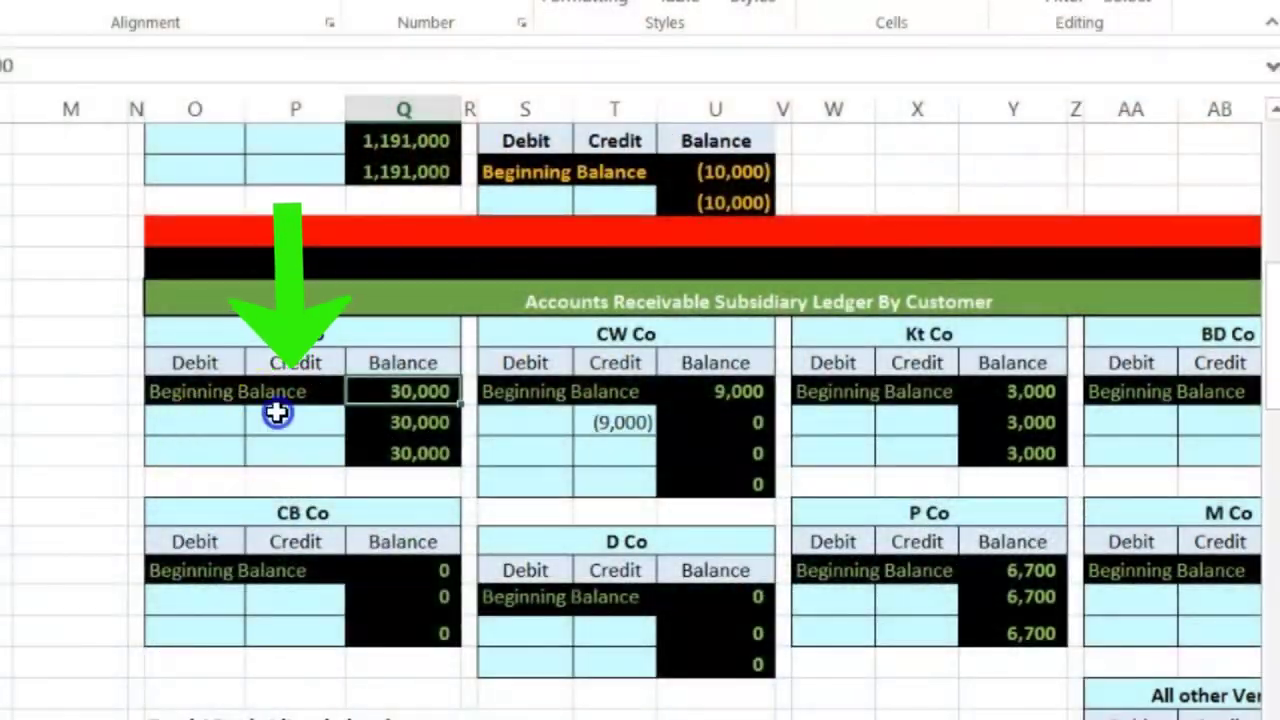
{"action": "left_click", "coordinate": [277, 413]}
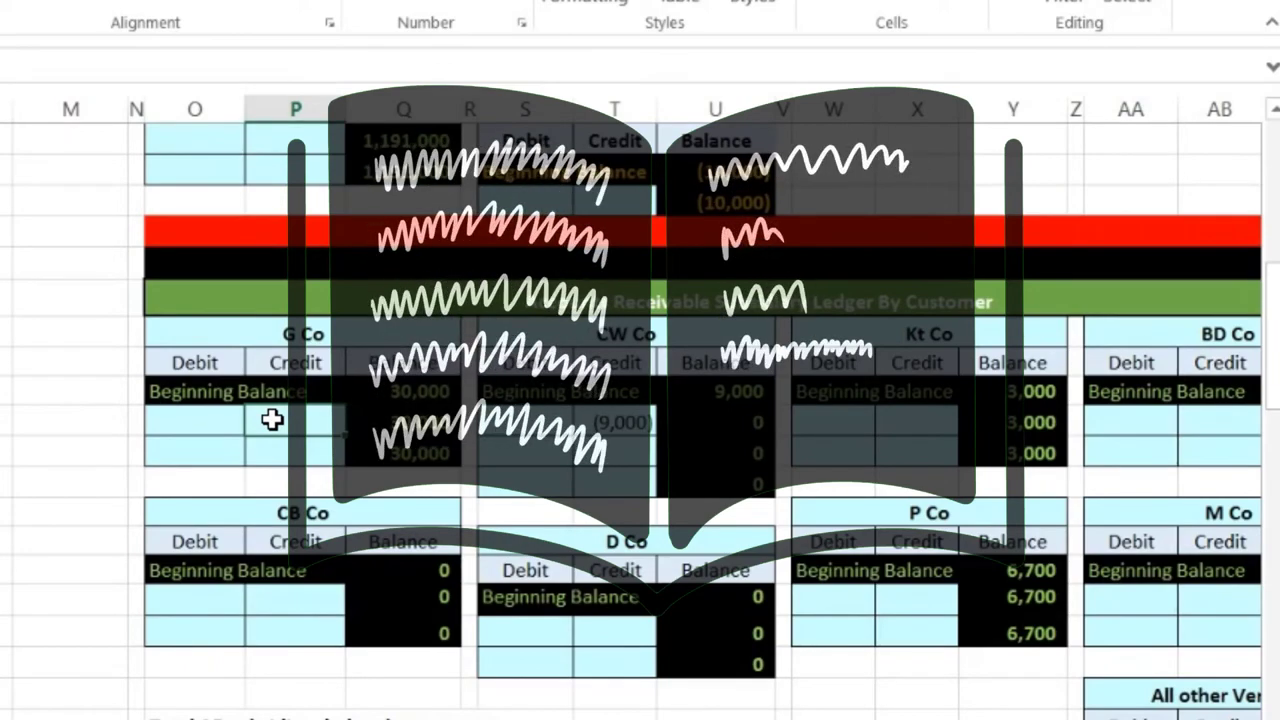
{"action": "scroll", "coordinate": [272, 420], "scroll_direction": "up", "scroll_amount": 4}
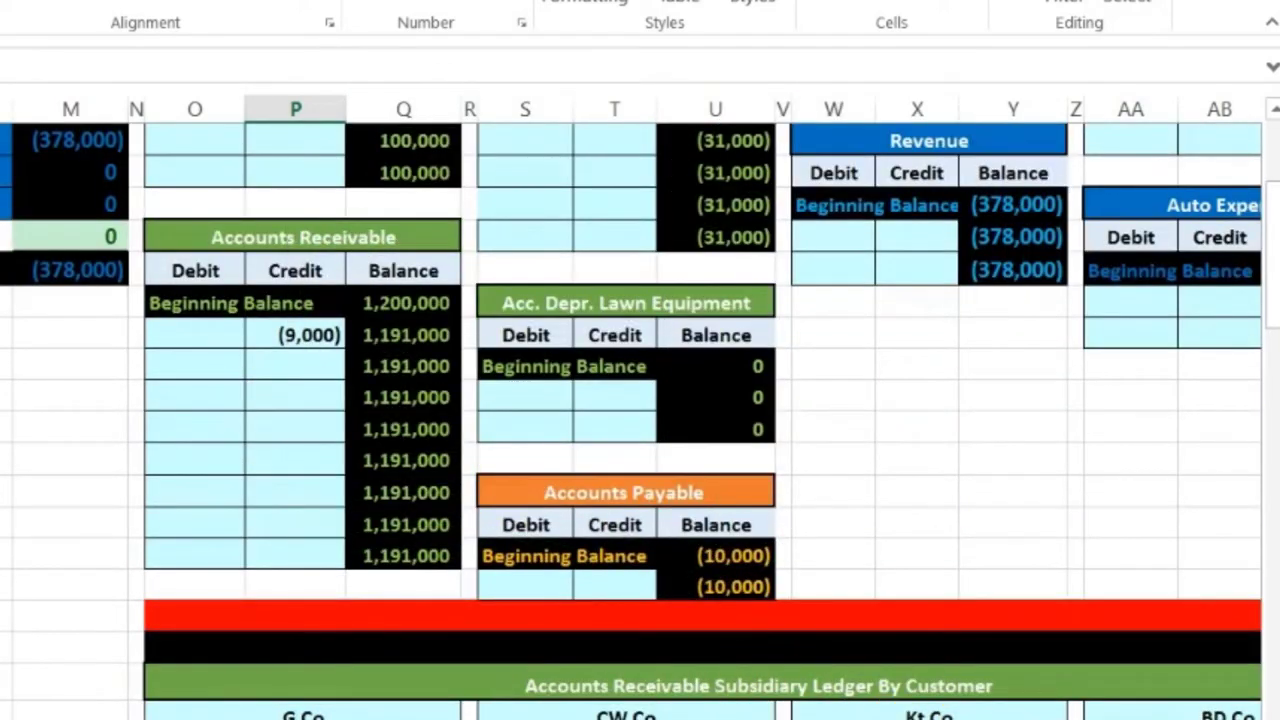
{"action": "scroll", "coordinate": [620, 646], "scroll_direction": "left", "scroll_amount": 6}
{"action": "scroll", "coordinate": [620, 646], "scroll_direction": "up", "scroll_amount": 3}
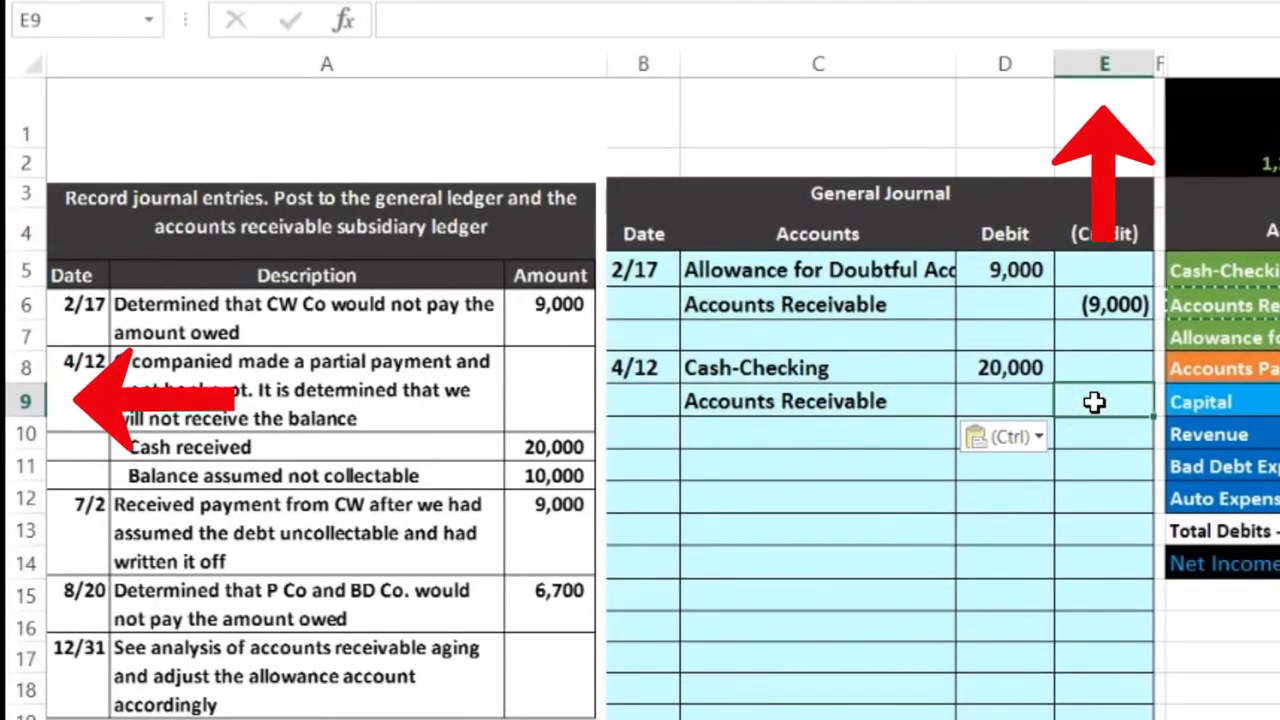
{"action": "type", "text": "-30000"}
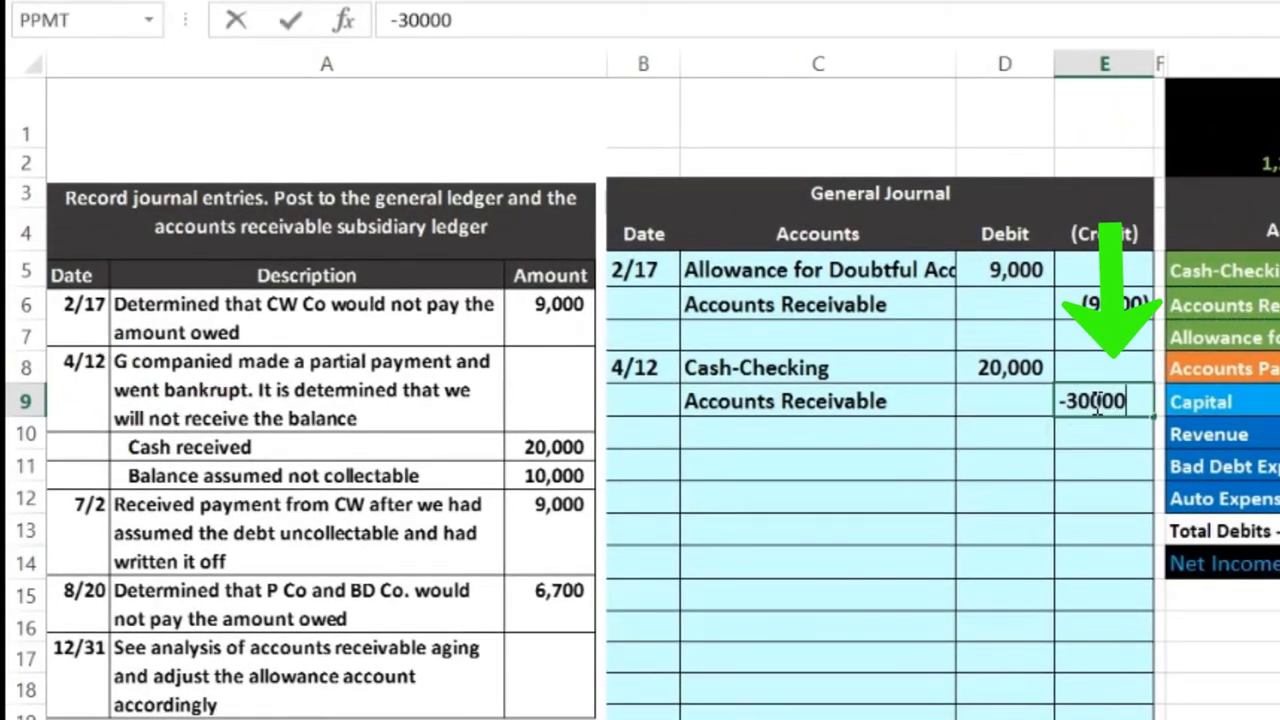
{"action": "key", "text": "Return"}
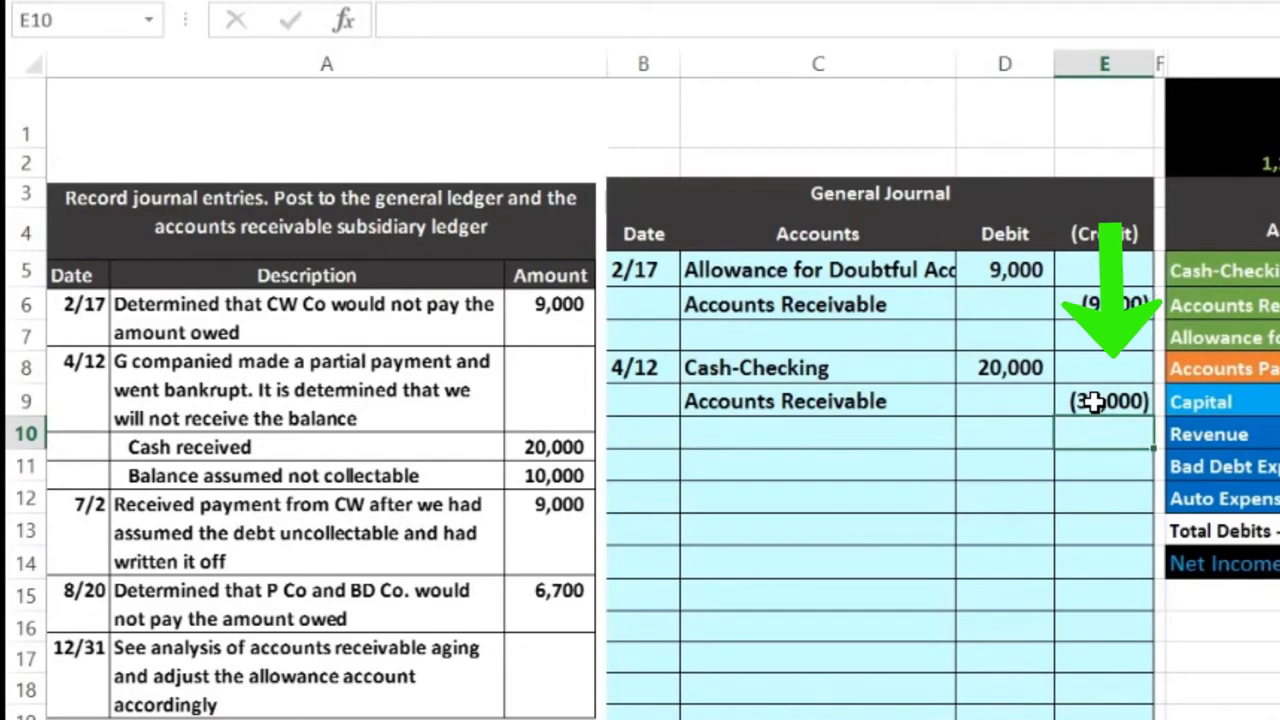
{"action": "left_click", "coordinate": [1092, 449]}
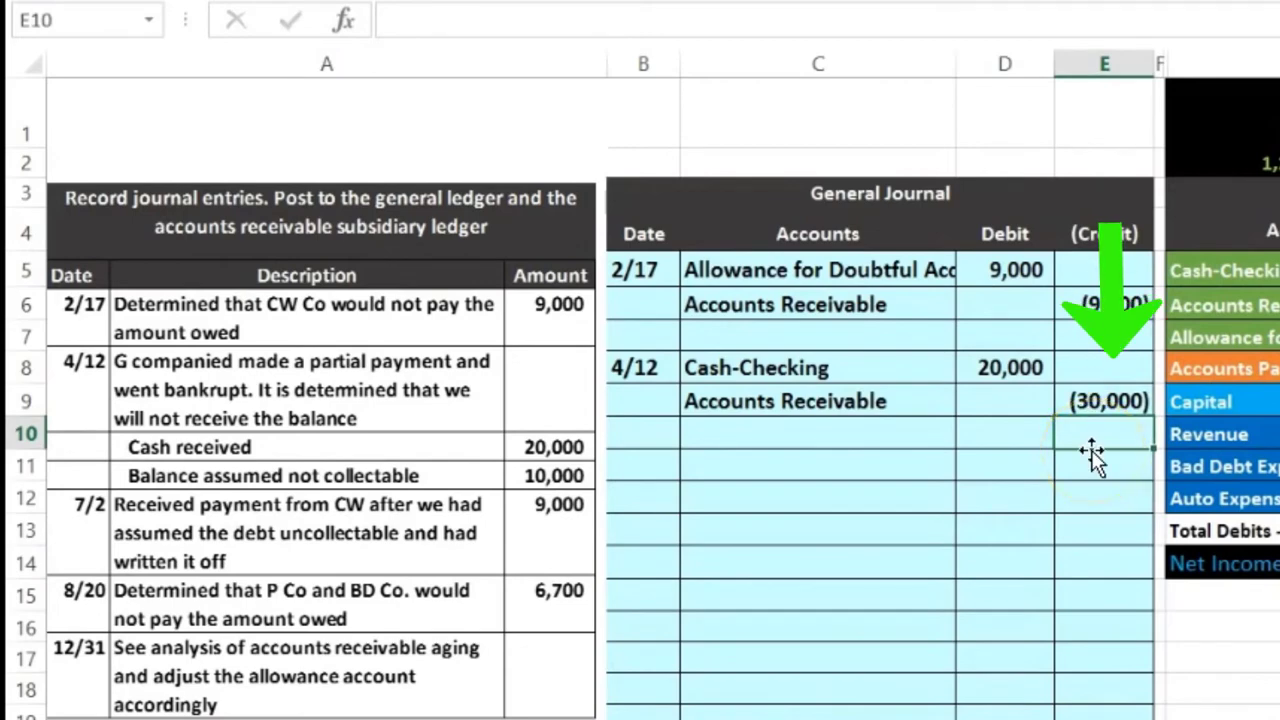
Calculate the balancing debit in journal cell D10 with the formula -sum(D8:E9) and check that the 4/12 entry balances.
{"action": "left_click", "coordinate": [1000, 435]}
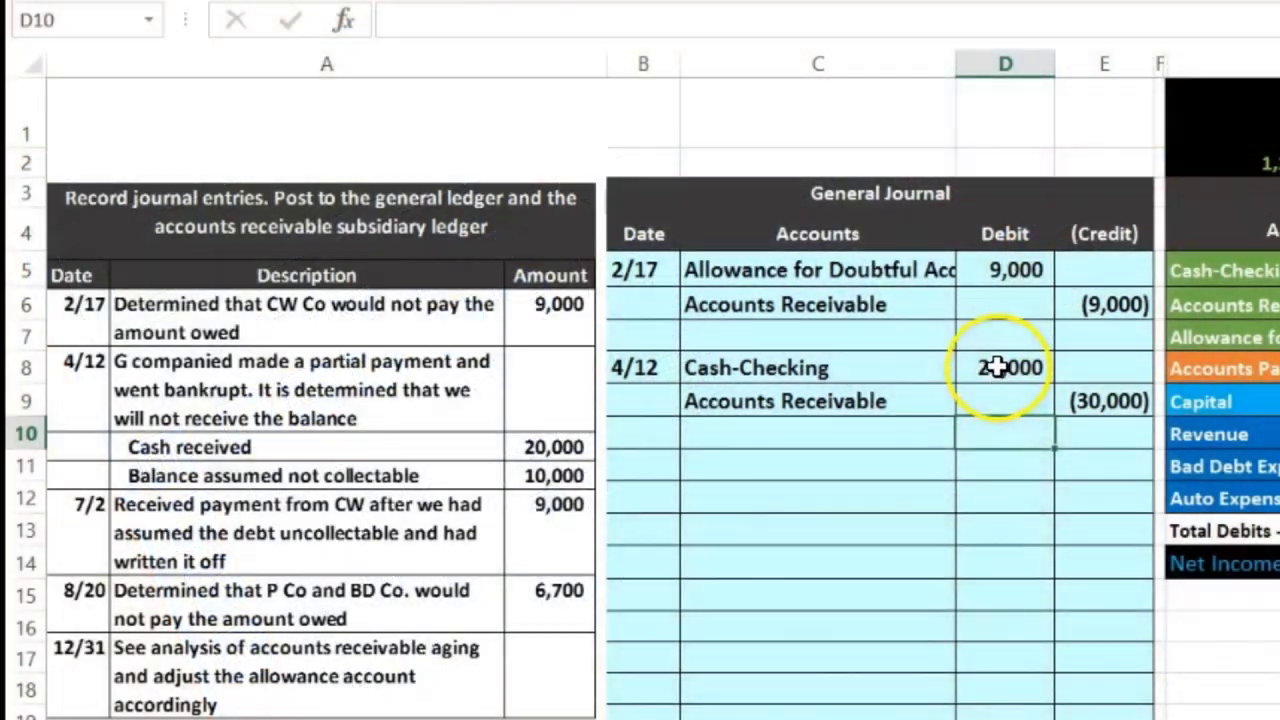
{"action": "left_click_drag", "start_coordinate": [1023, 366], "coordinate": [997, 412]}
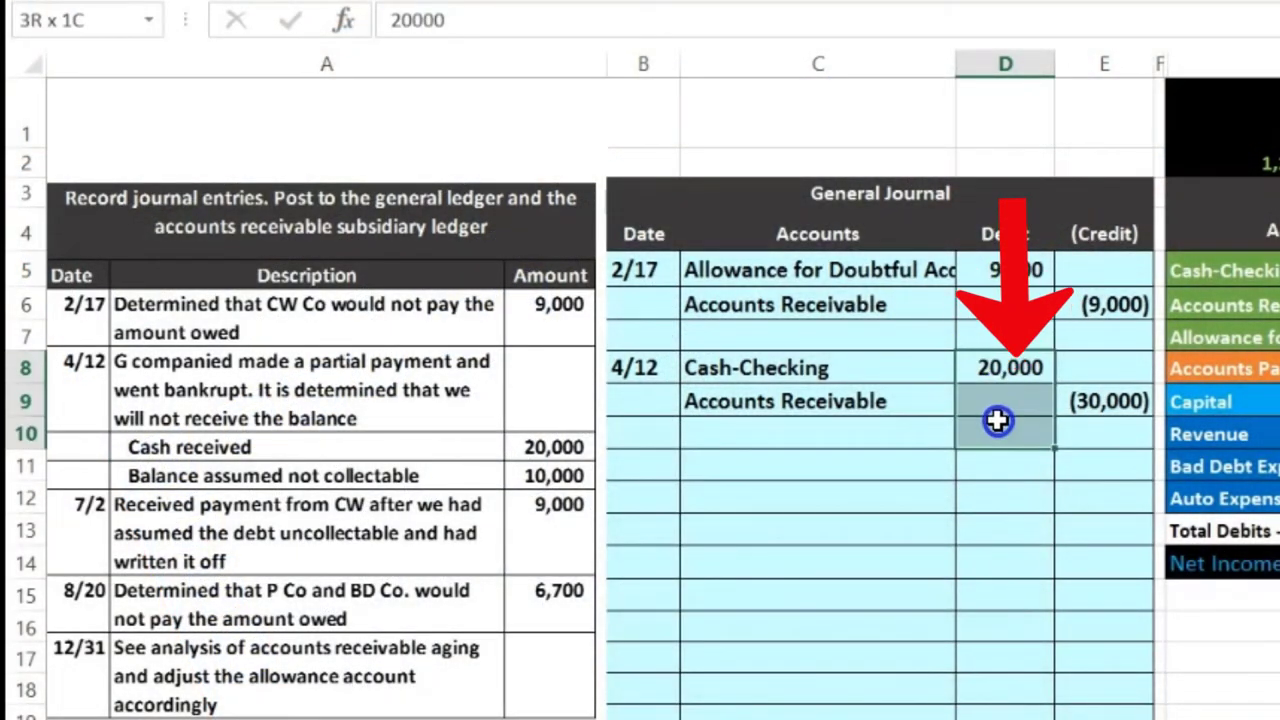
{"action": "left_click", "coordinate": [1012, 440]}
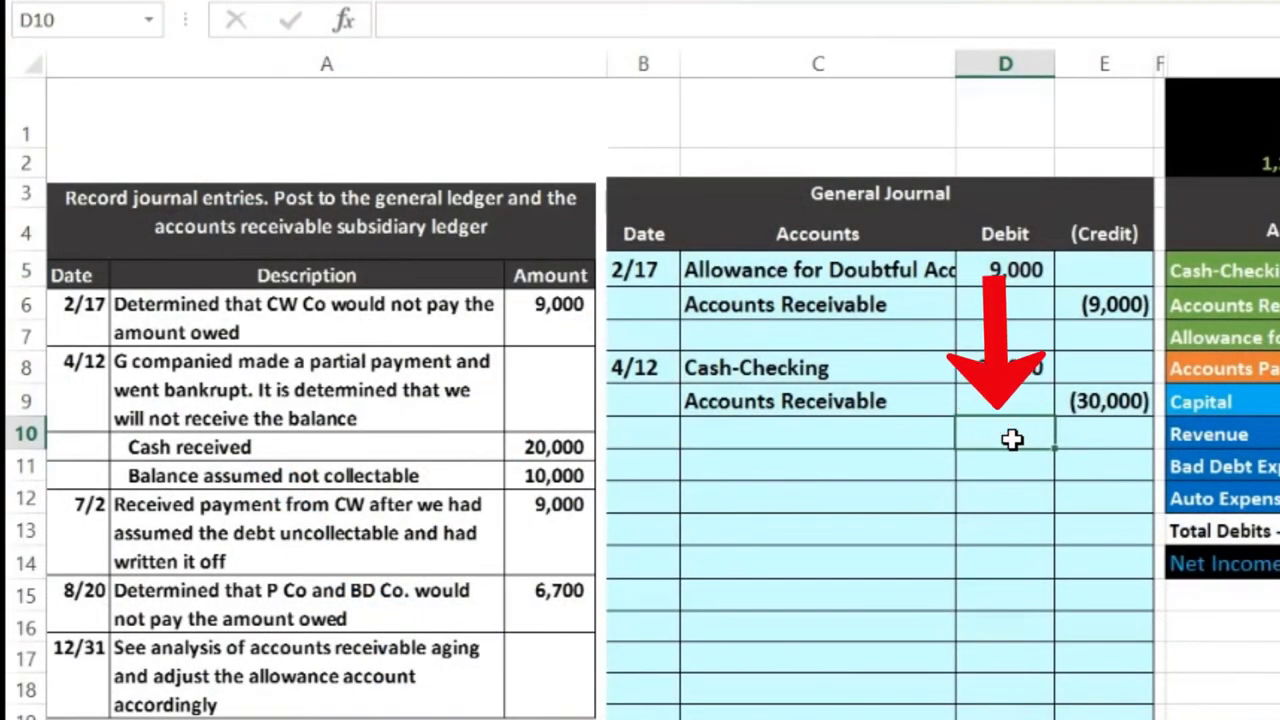
{"action": "type", "text": "sum"}
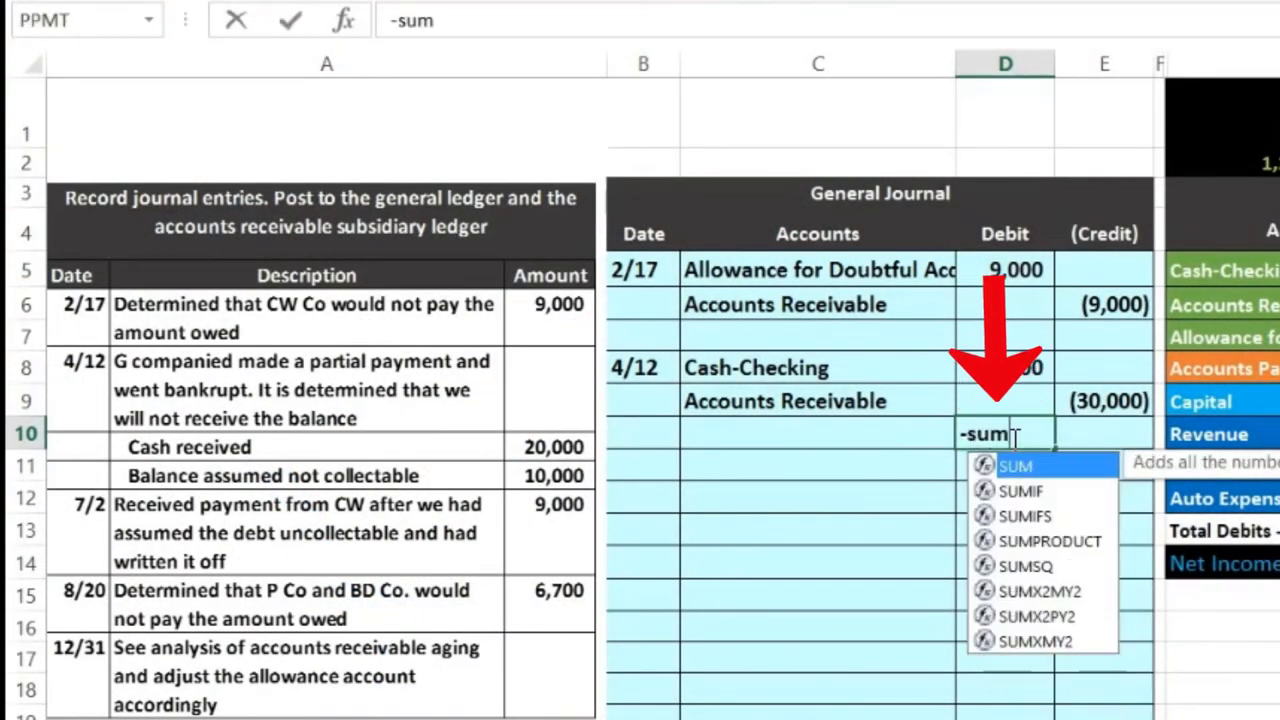
{"action": "type", "text": "("}
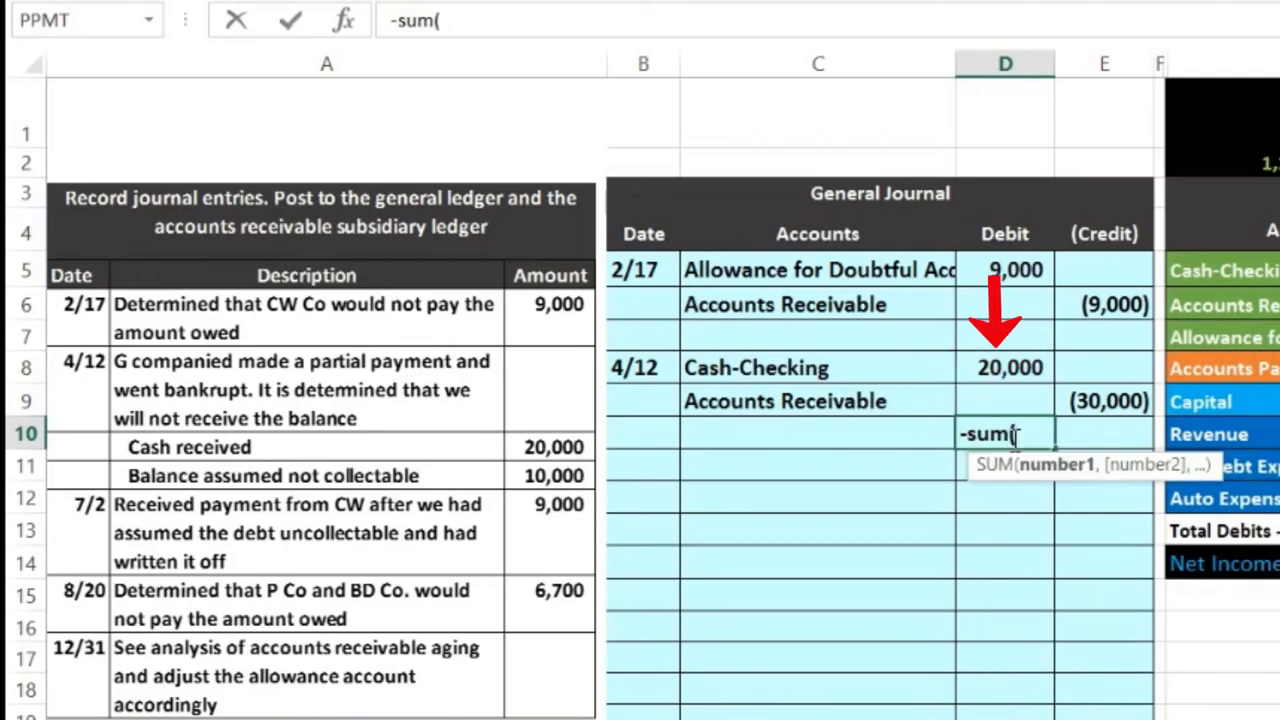
{"action": "left_click_drag", "start_coordinate": [1040, 368], "coordinate": [1083, 395]}
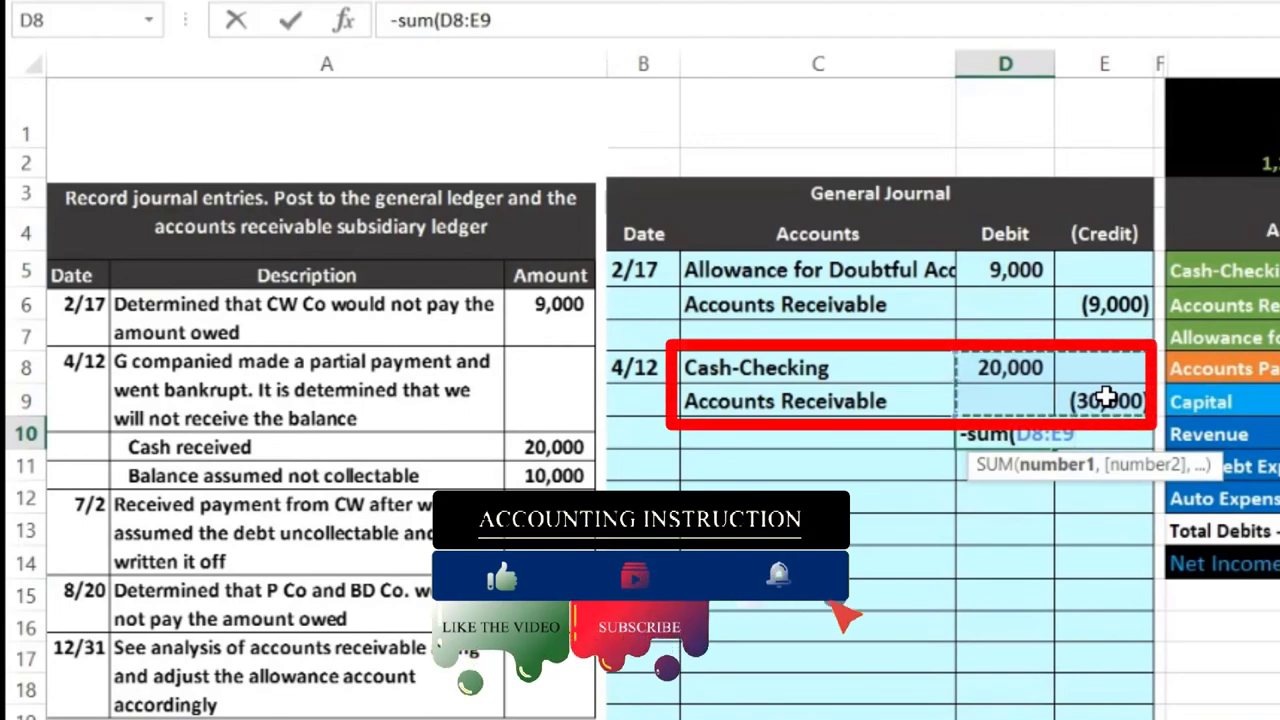
{"action": "key", "text": "Return"}
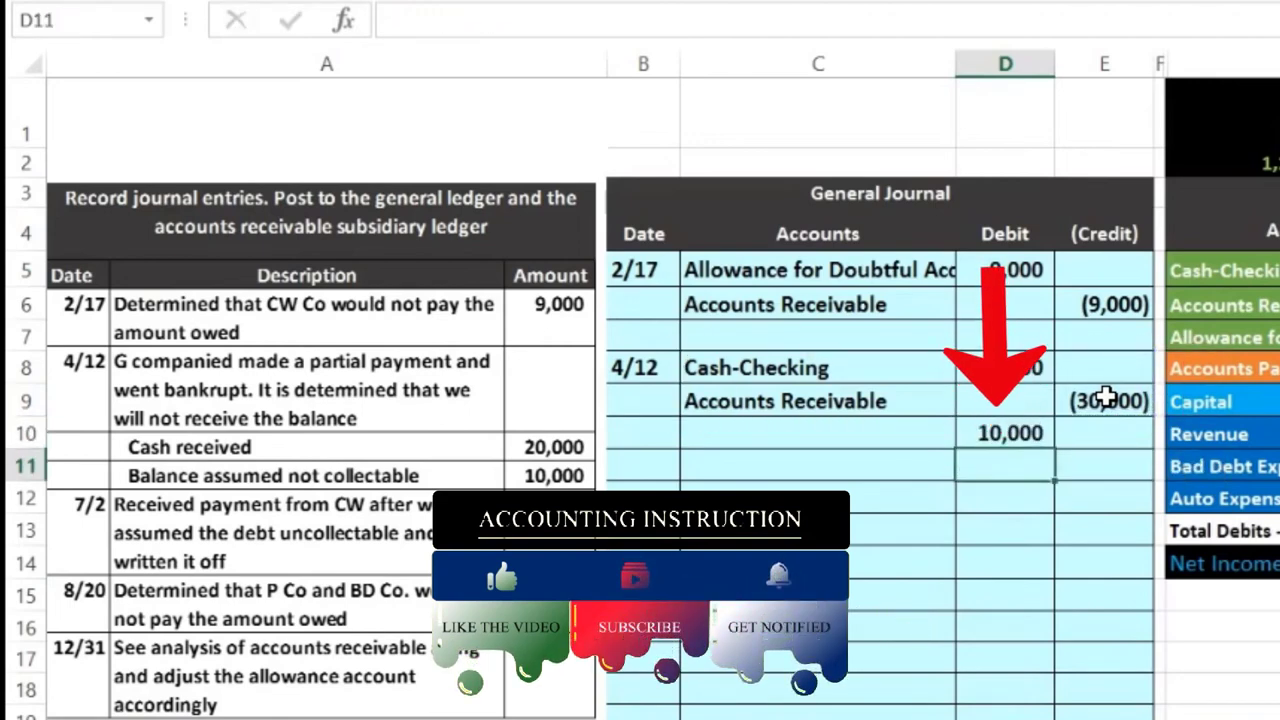
{"action": "mouse_move", "coordinate": [1045, 370]}
{"action": "left_mouse_down"}
{"action": "mouse_move", "coordinate": [1023, 371]}
{"action": "mouse_move", "coordinate": [1074, 434]}
{"action": "left_mouse_up"}
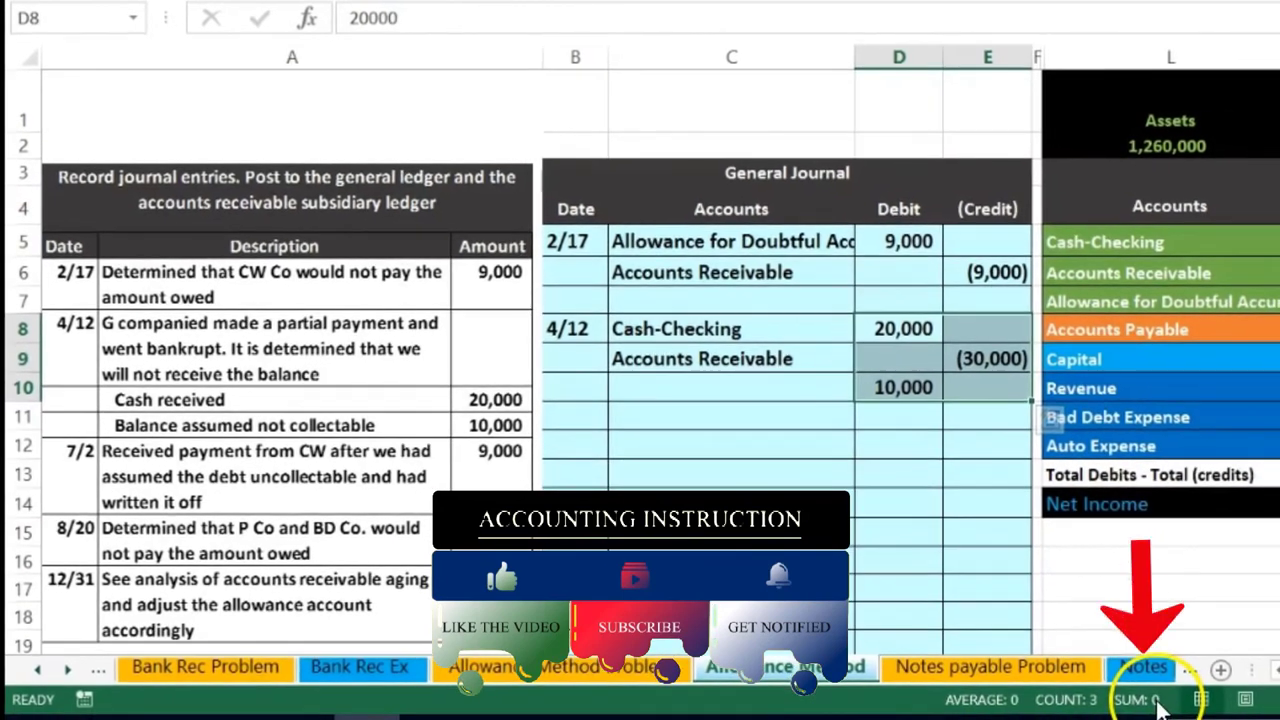
Select journal cell C10 and look through the trial balance accounts for the one that takes the balancing debit.
{"action": "left_click", "coordinate": [716, 383]}
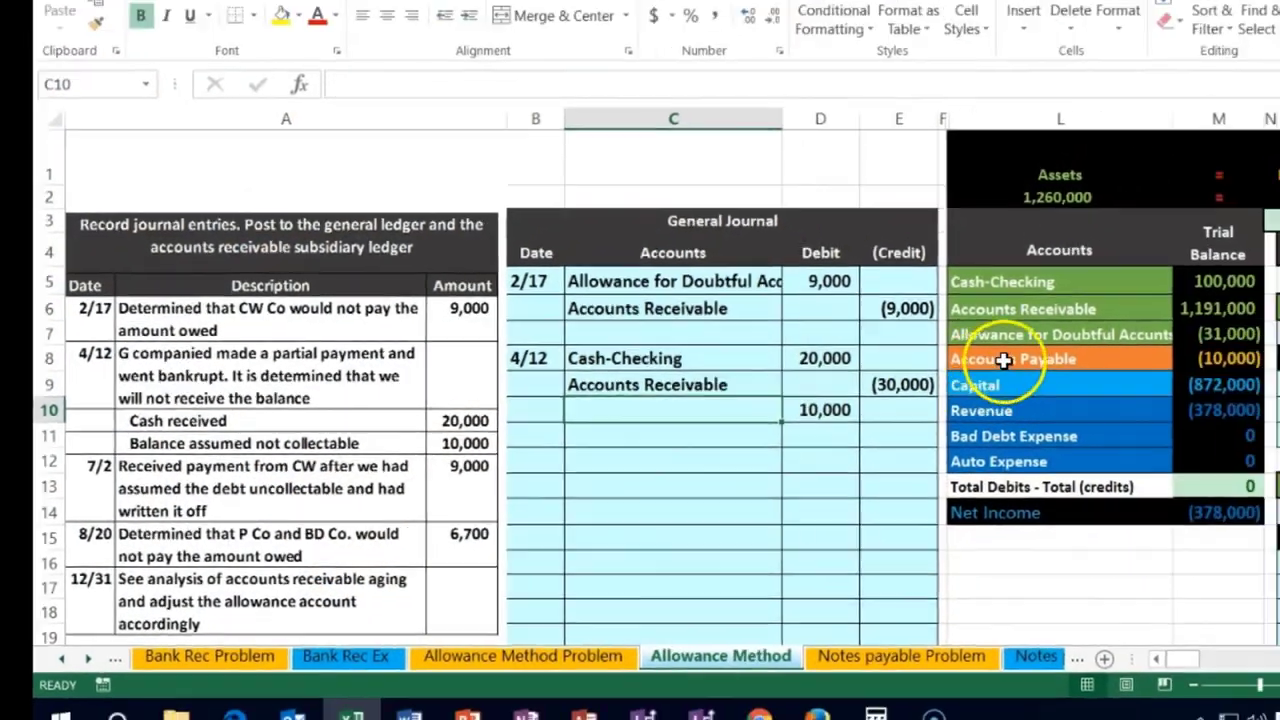
{"action": "left_click", "coordinate": [1211, 297]}
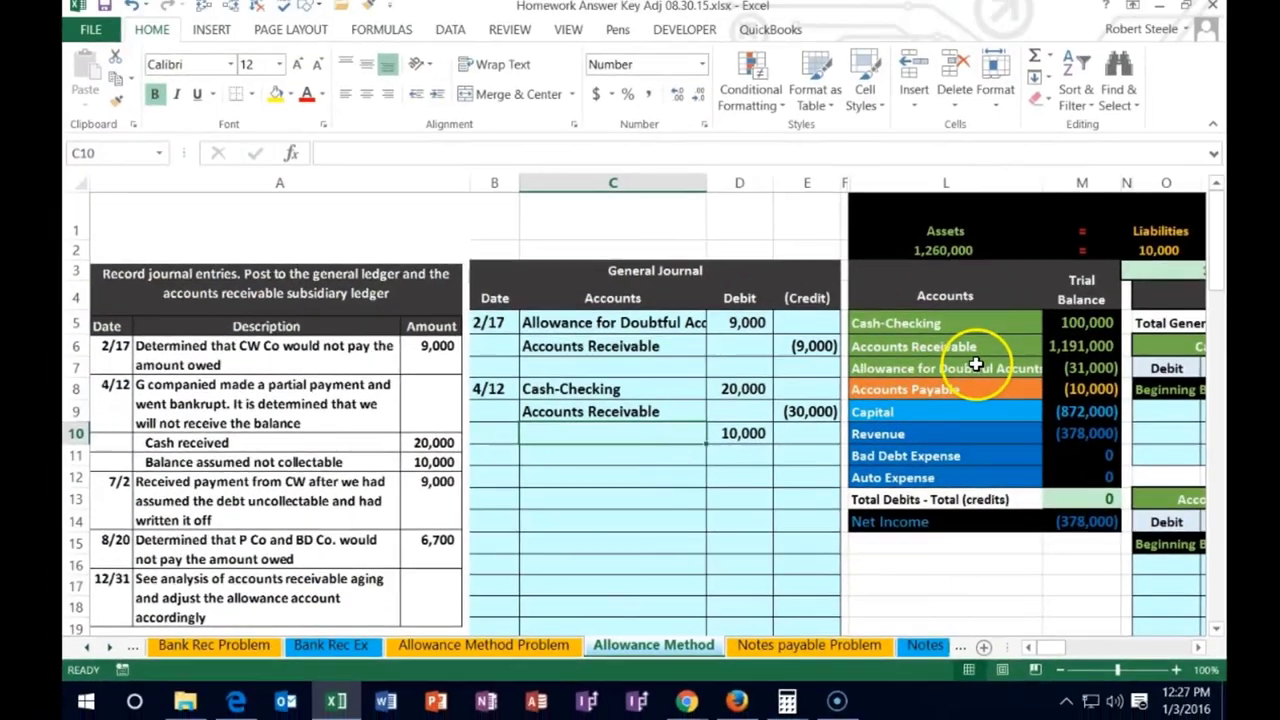